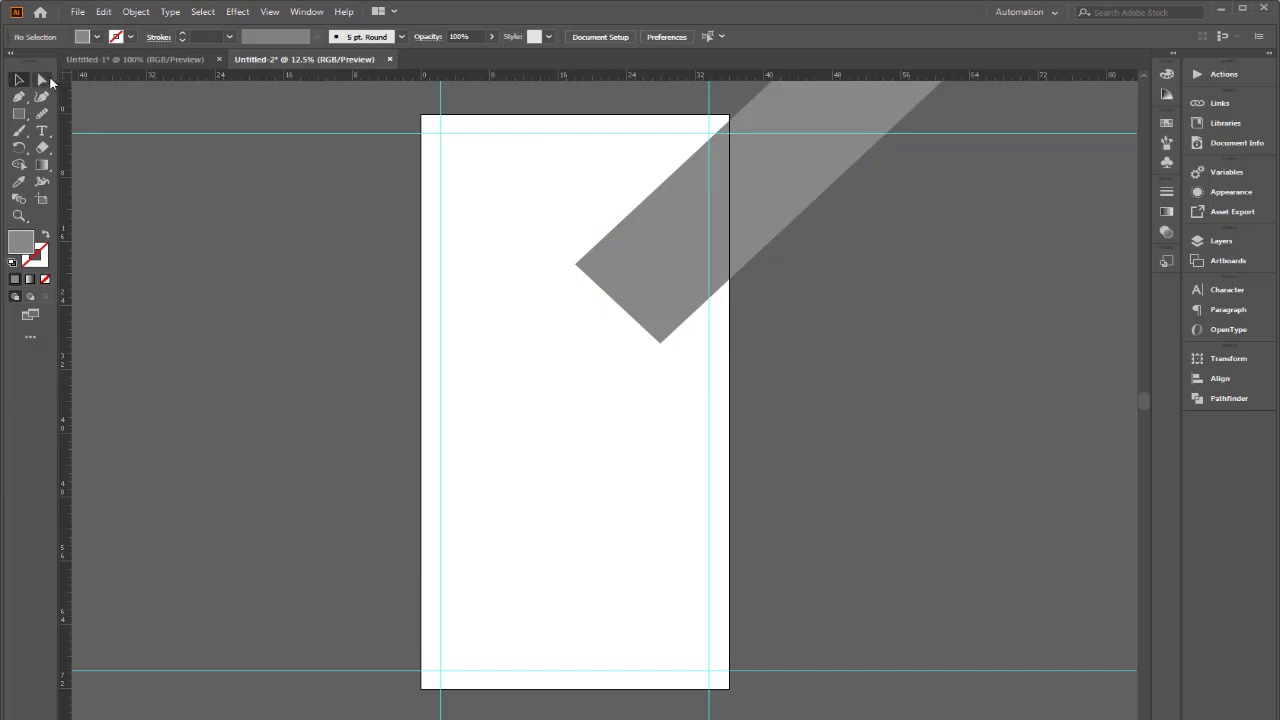
# - Reshape the wide grey band's lower end into a vertical edge and move the band diagonally toward the artboard's upper-right corner
pyautogui.click(659, 344)
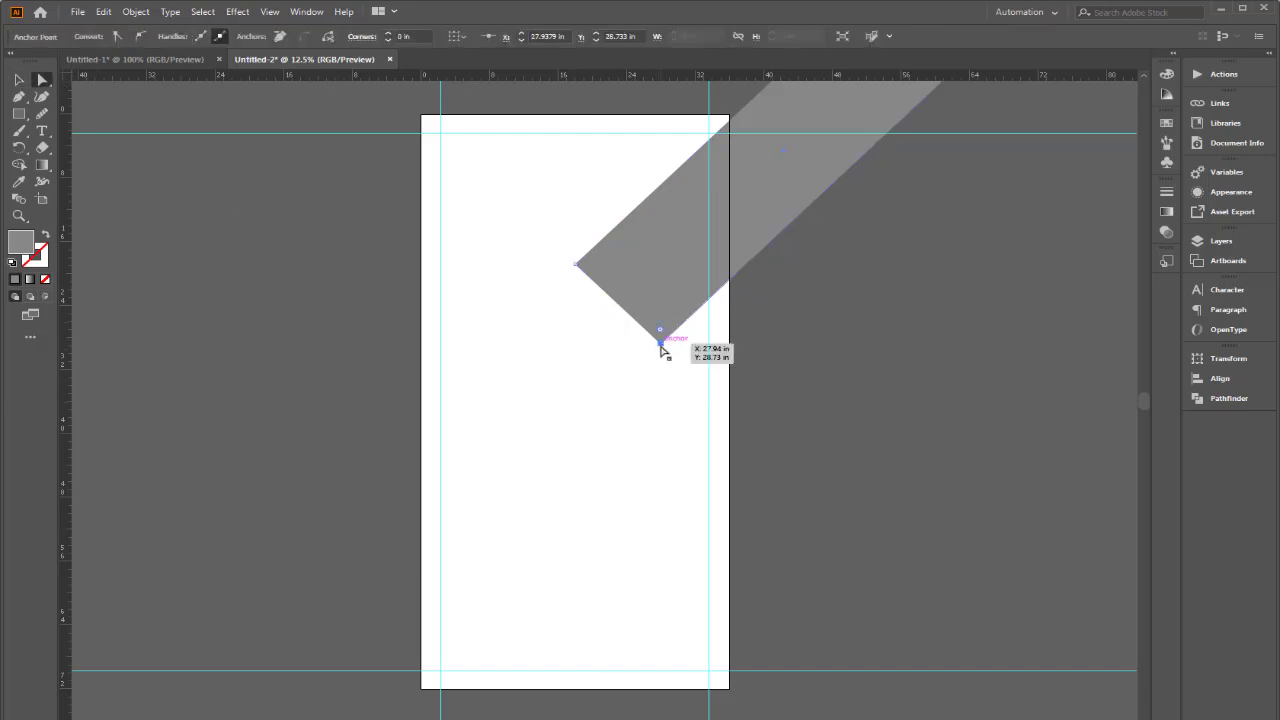
pyautogui.moveTo(661, 345); pyautogui.dragTo(574, 424)
pyautogui.press('v')
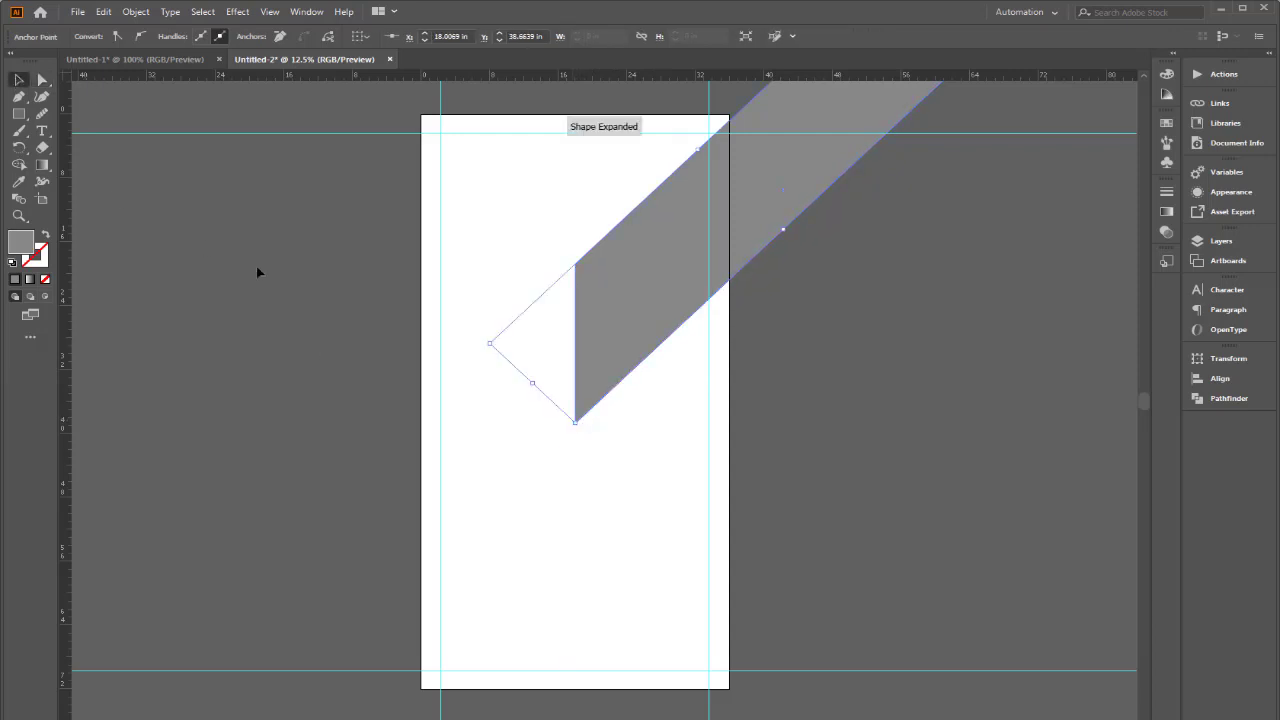
pyautogui.click(257, 271)
pyautogui.moveTo(600, 288); pyautogui.dragTo(655, 236)
pyautogui.click(386, 434)
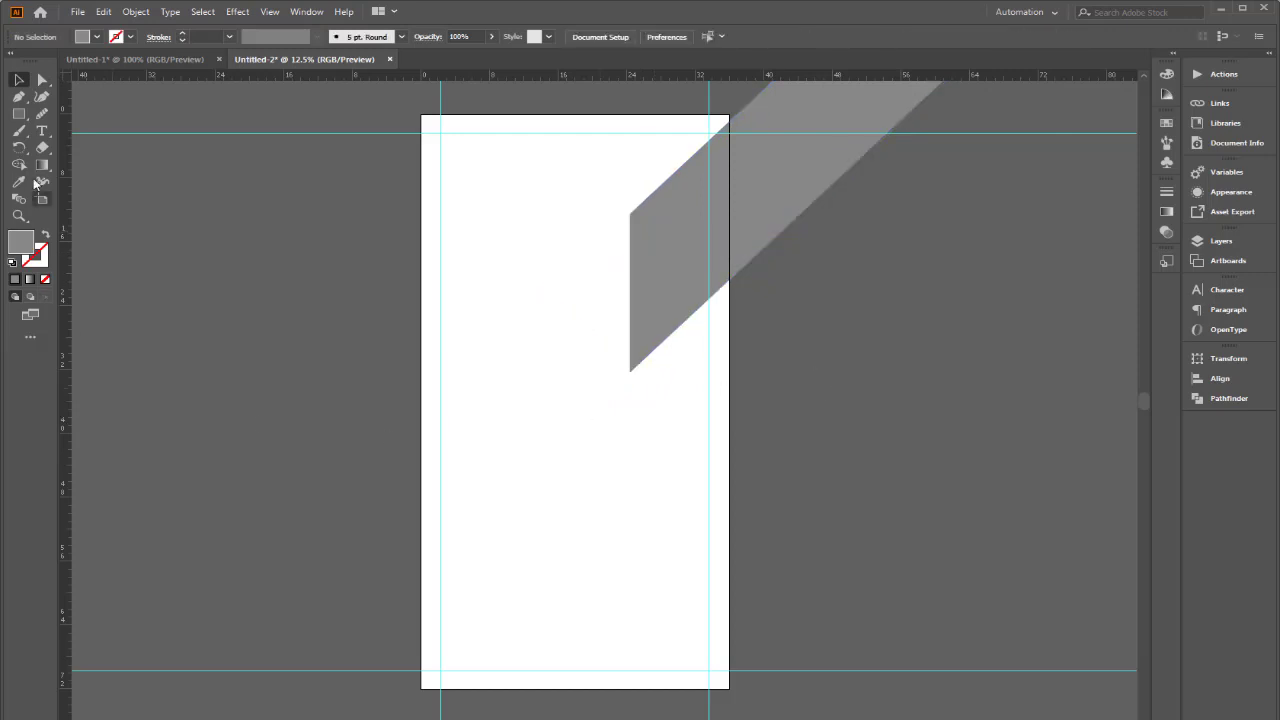
# - Draw a tall narrow rectangle about 6.3 by 52.2 in on the artboard and fill it with a lighter grey
pyautogui.click(19, 116)
pyautogui.moveTo(481, 232); pyautogui.dragTo(536, 649)
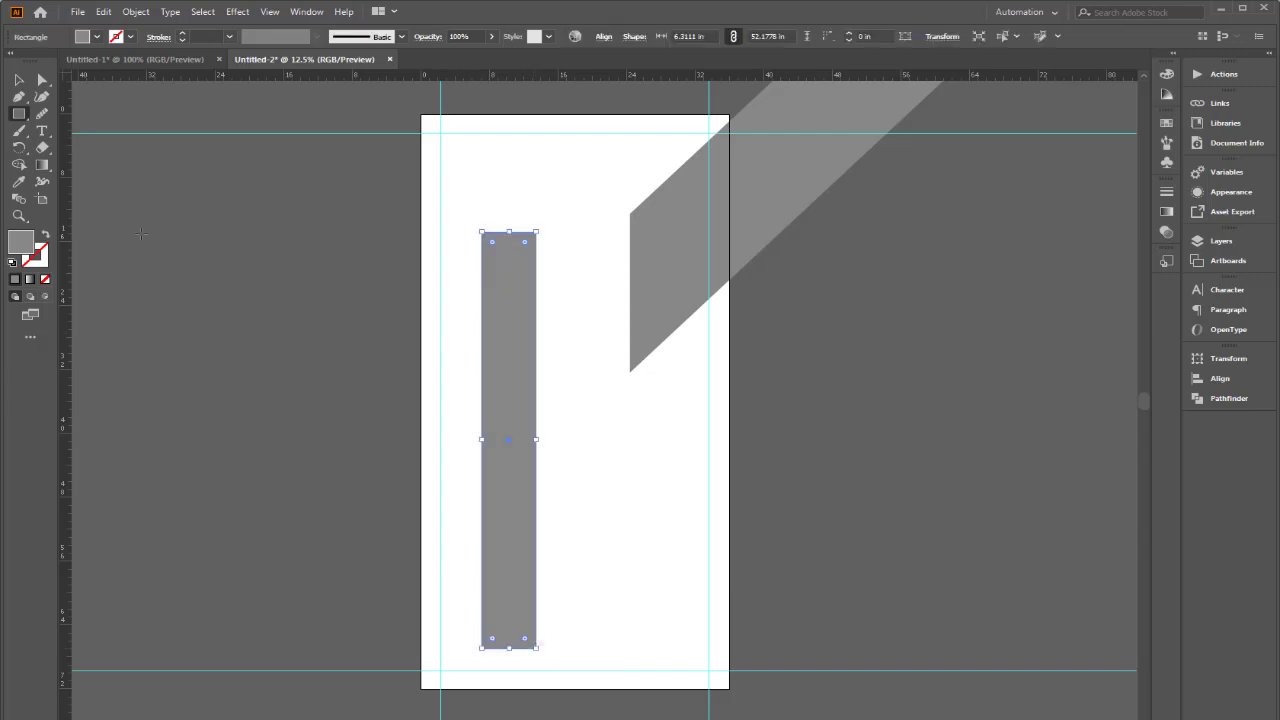
pyautogui.click(97, 37)
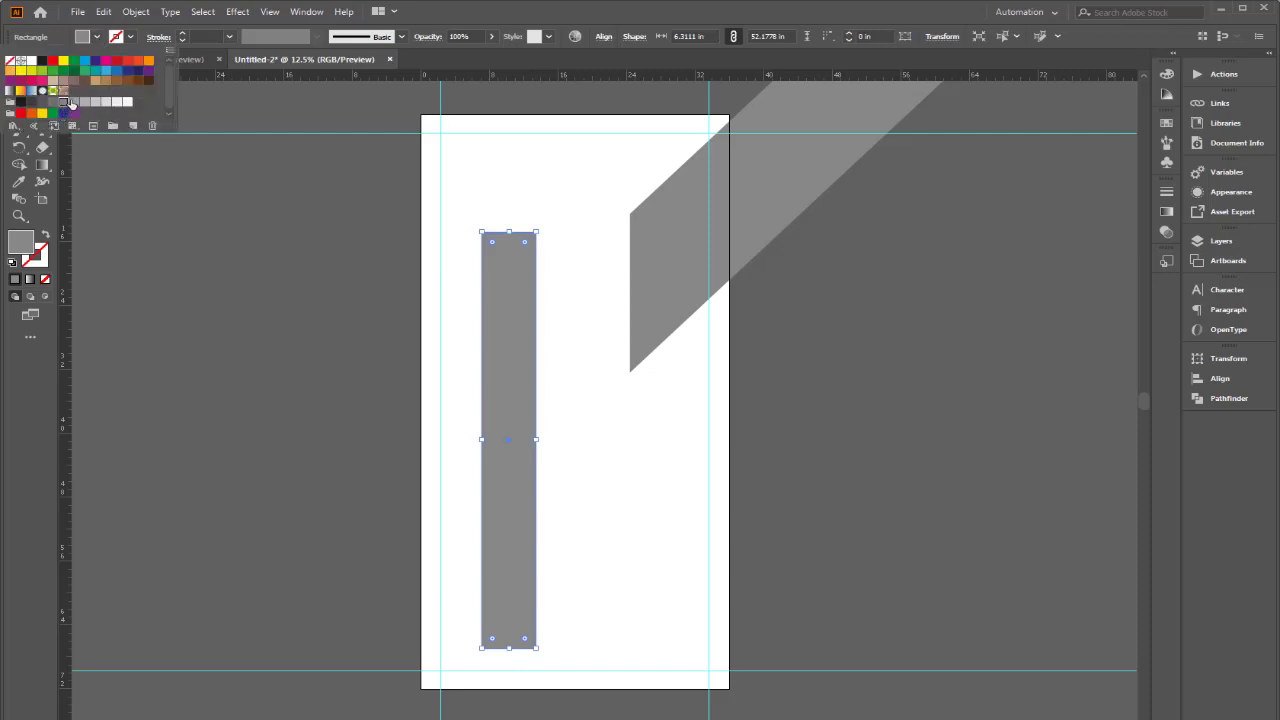
pyautogui.click(70, 103)
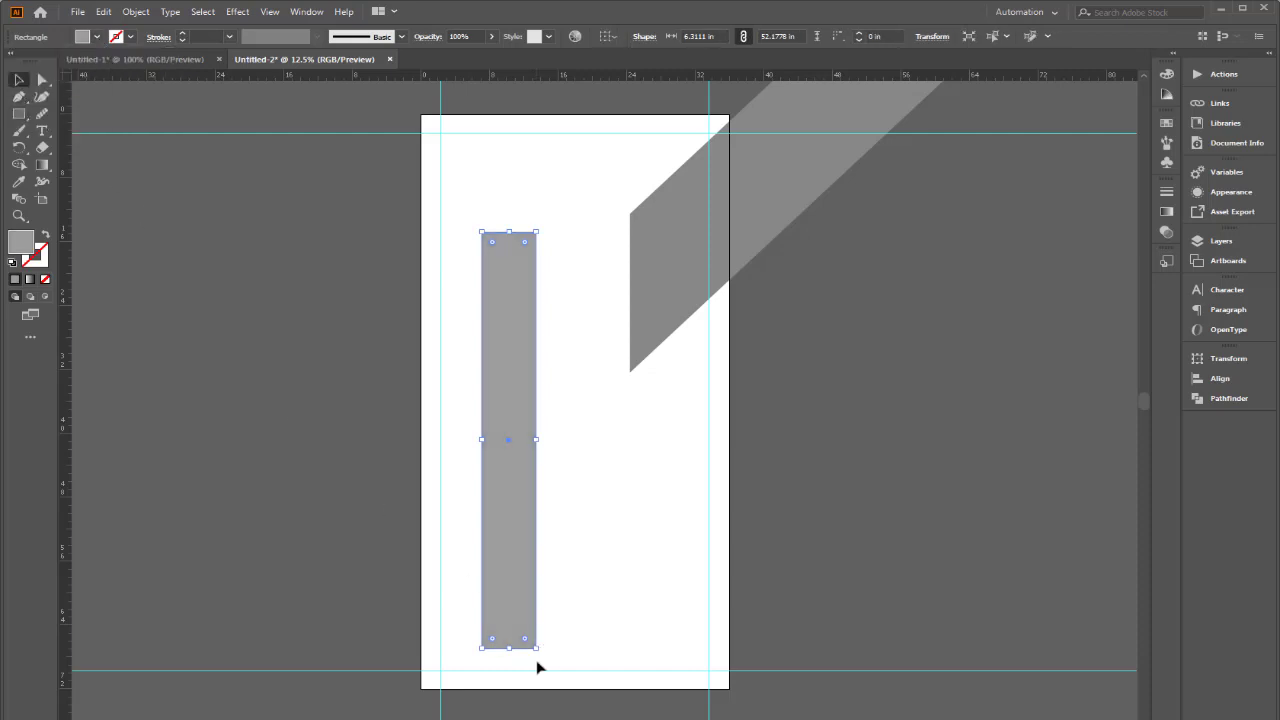
# - Rotate the narrow rectangle parallel to the wide band and move it down about 3.8 in, overlapping the wide band's lower end
pyautogui.moveTo(539, 652); pyautogui.dragTo(368, 604)
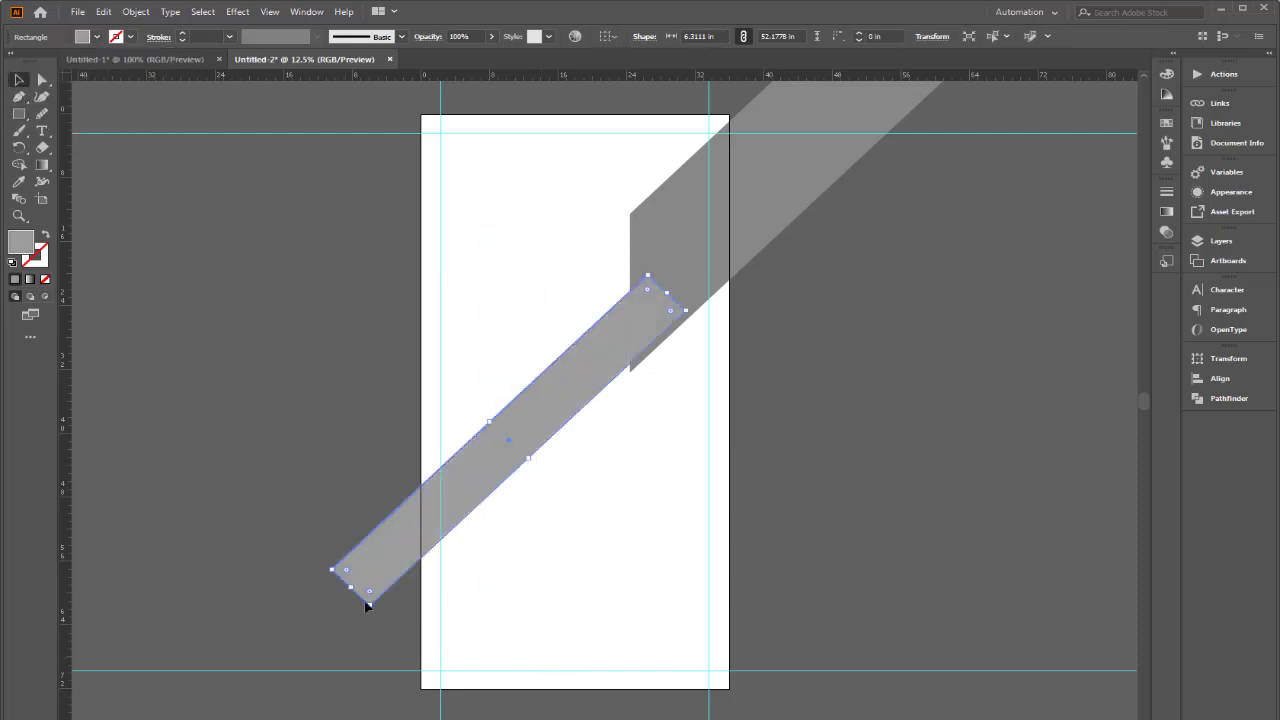
pyautogui.moveTo(546, 415); pyautogui.dragTo(544, 445)
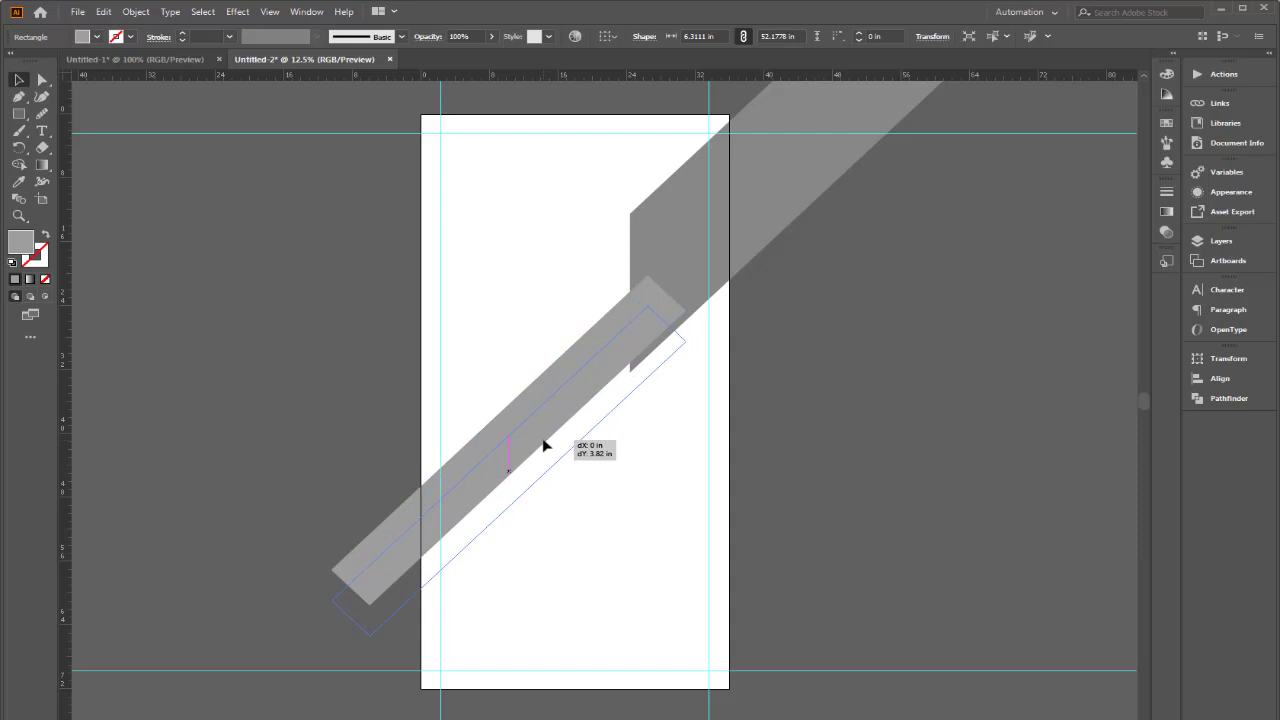
pyautogui.moveTo(543, 446); pyautogui.dragTo(543, 446)
pyautogui.click(594, 530)
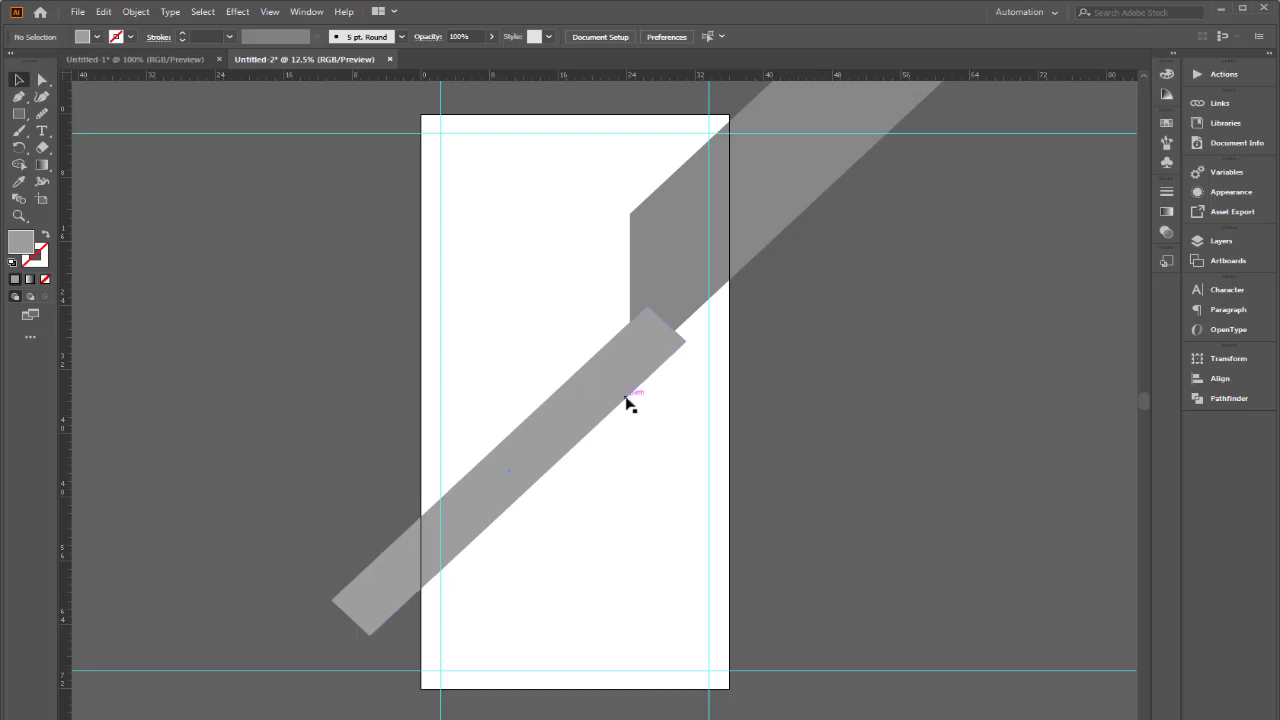
# - Reshape the narrow band's upper end into a vertical edge by moving its outer corner anchor directly below the other one
pyautogui.click(618, 409)
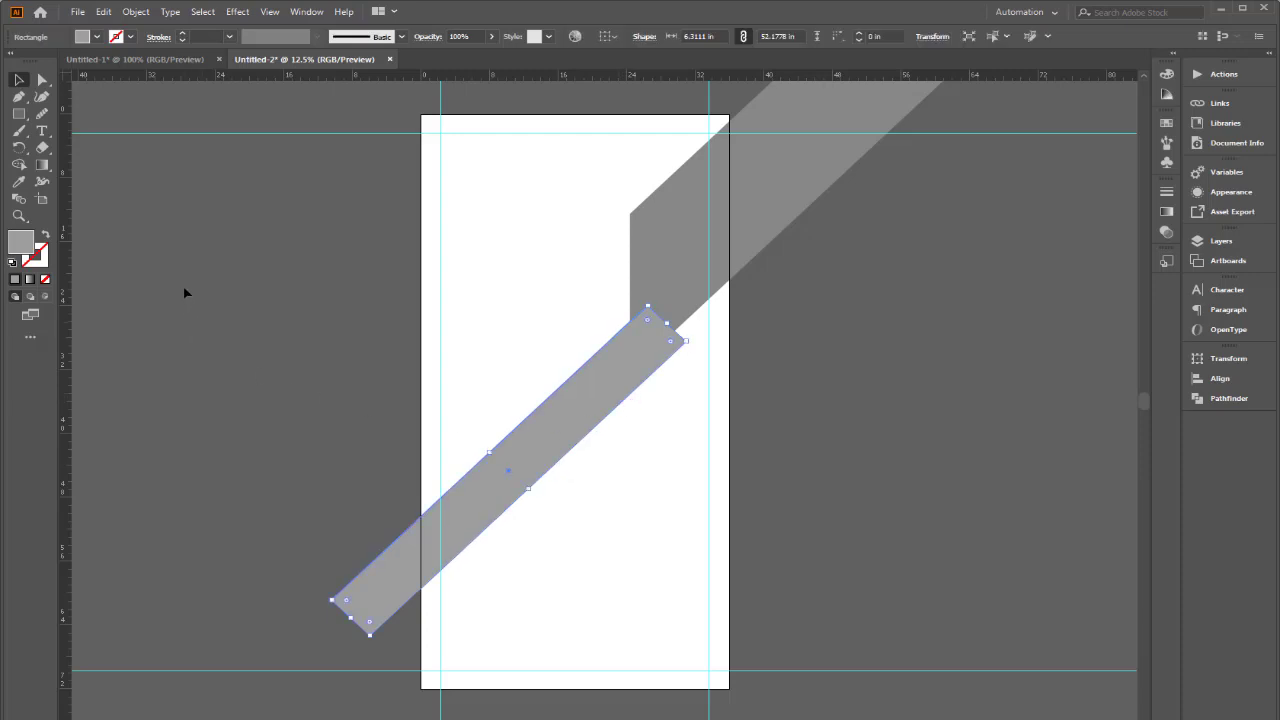
pyautogui.click(42, 79)
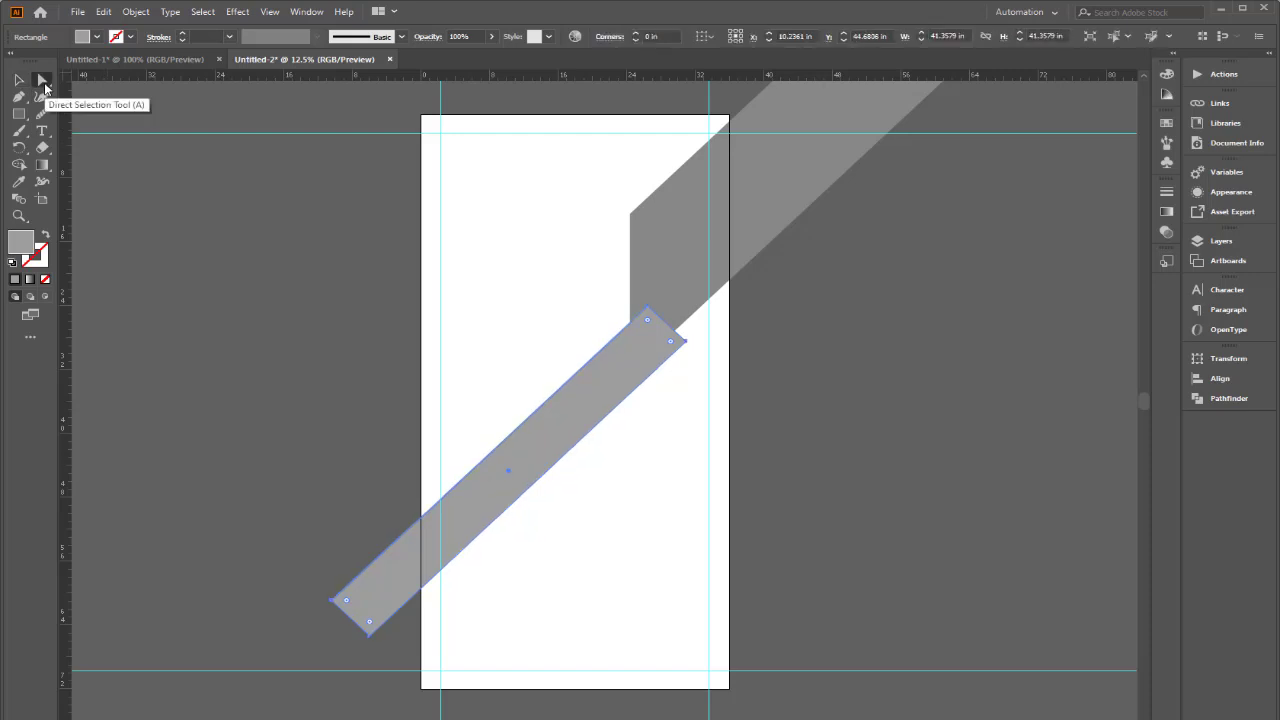
pyautogui.click(685, 342)
pyautogui.moveTo(686, 343); pyautogui.dragTo(647, 379)
pyautogui.click(669, 429)
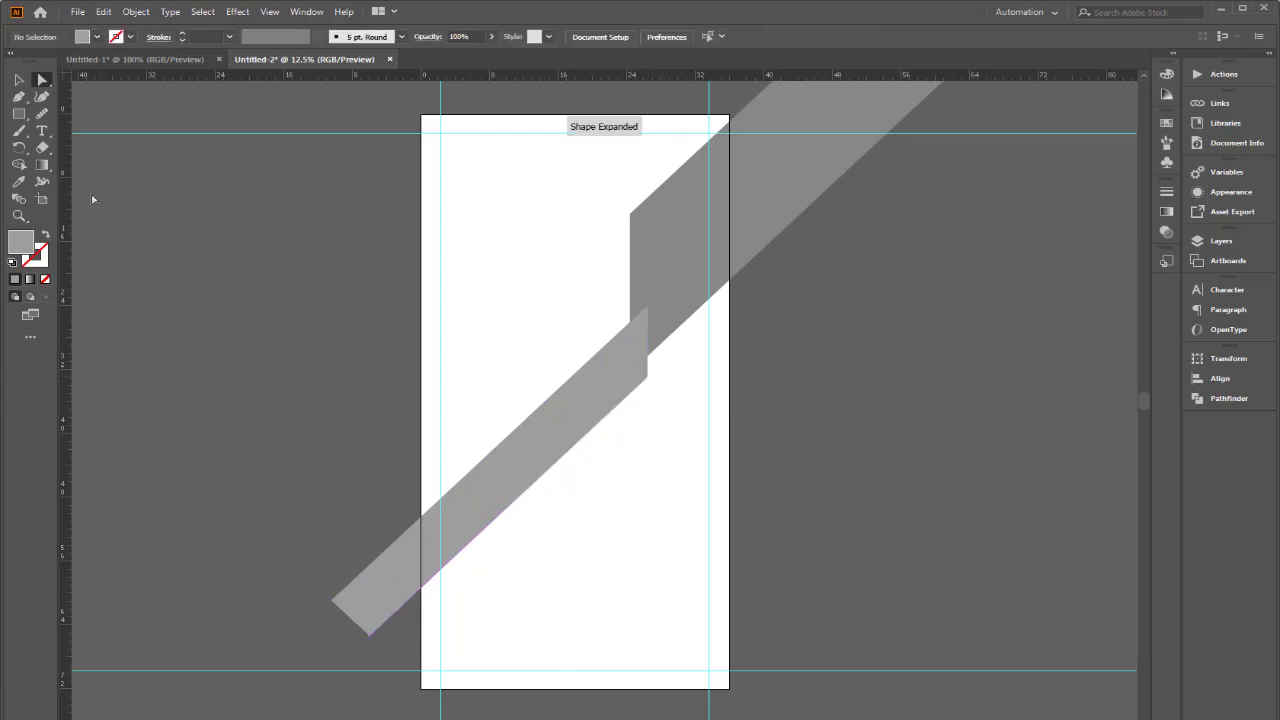
# - Reposition the narrow band up and to the right so its vertical end overlaps the wide band's lower tip
pyautogui.click(20, 81)
pyautogui.moveTo(585, 442); pyautogui.dragTo(626, 395)
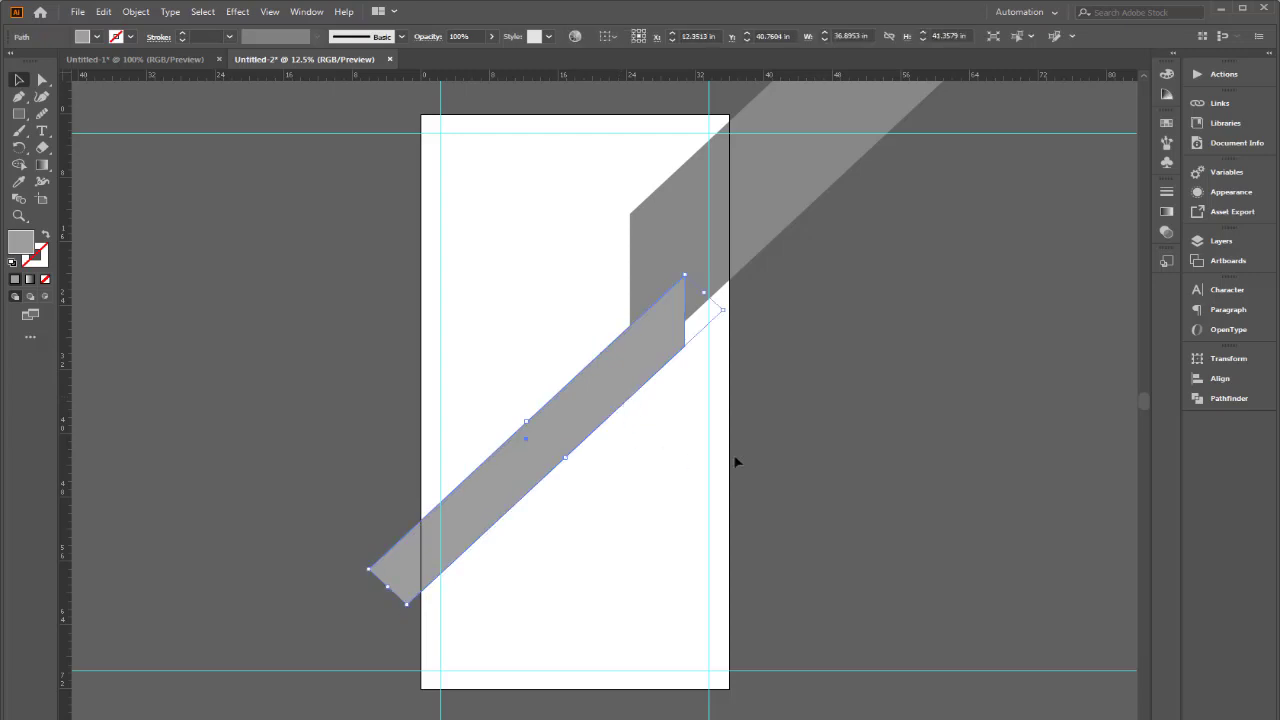
pyautogui.click(787, 450)
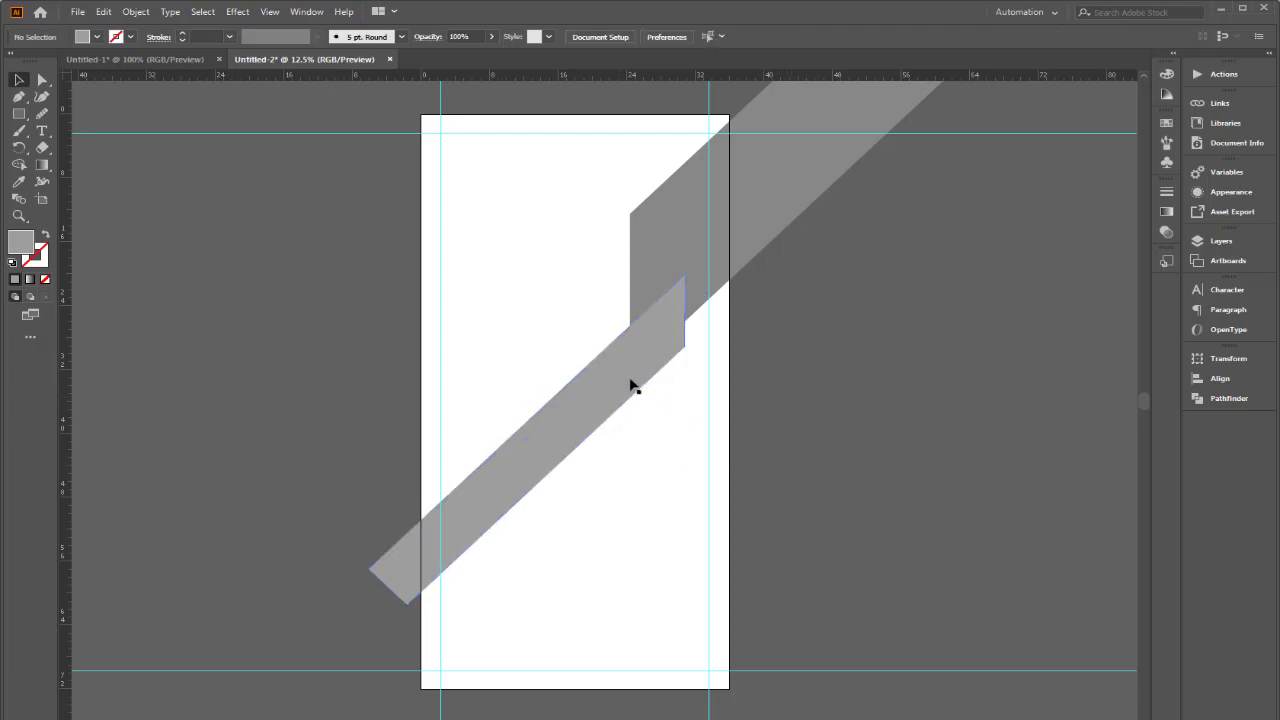
pyautogui.moveTo(630, 381); pyautogui.dragTo(634, 374)
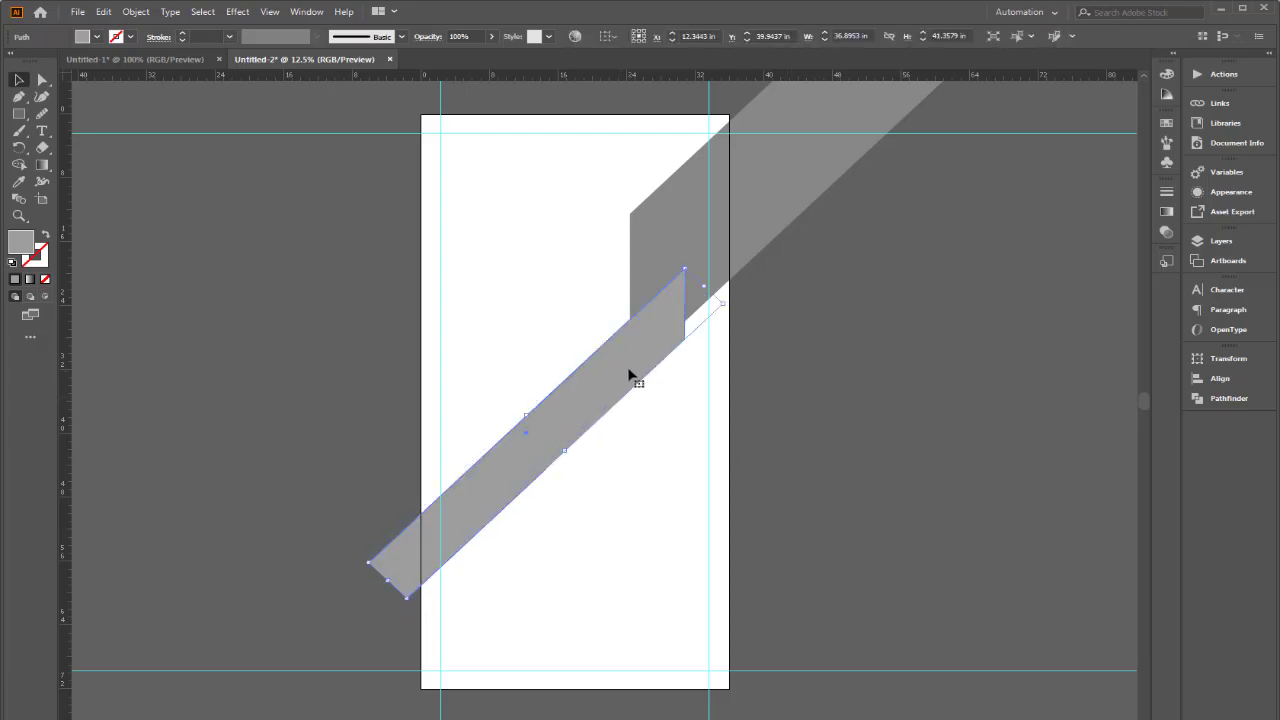
pyautogui.click(677, 424)
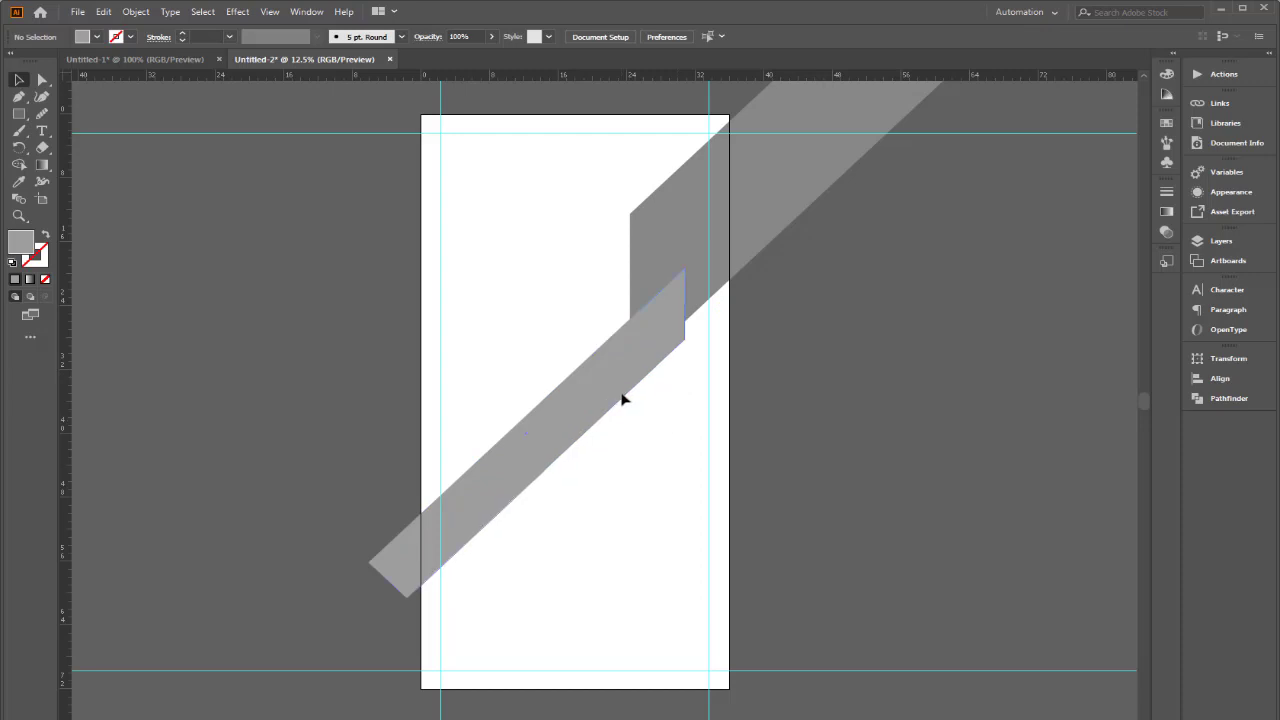
pyautogui.moveTo(622, 399); pyautogui.dragTo(624, 404)
pyautogui.click(637, 445)
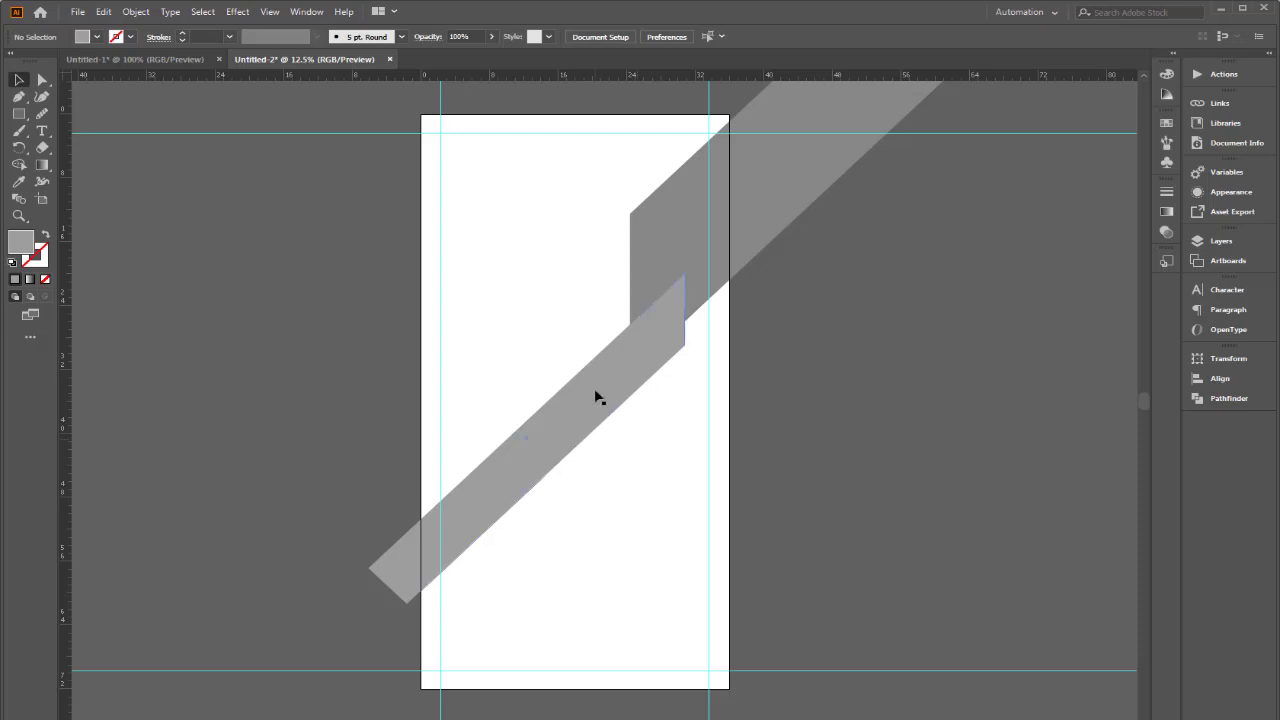
pyautogui.moveTo(596, 397); pyautogui.dragTo(595, 412)
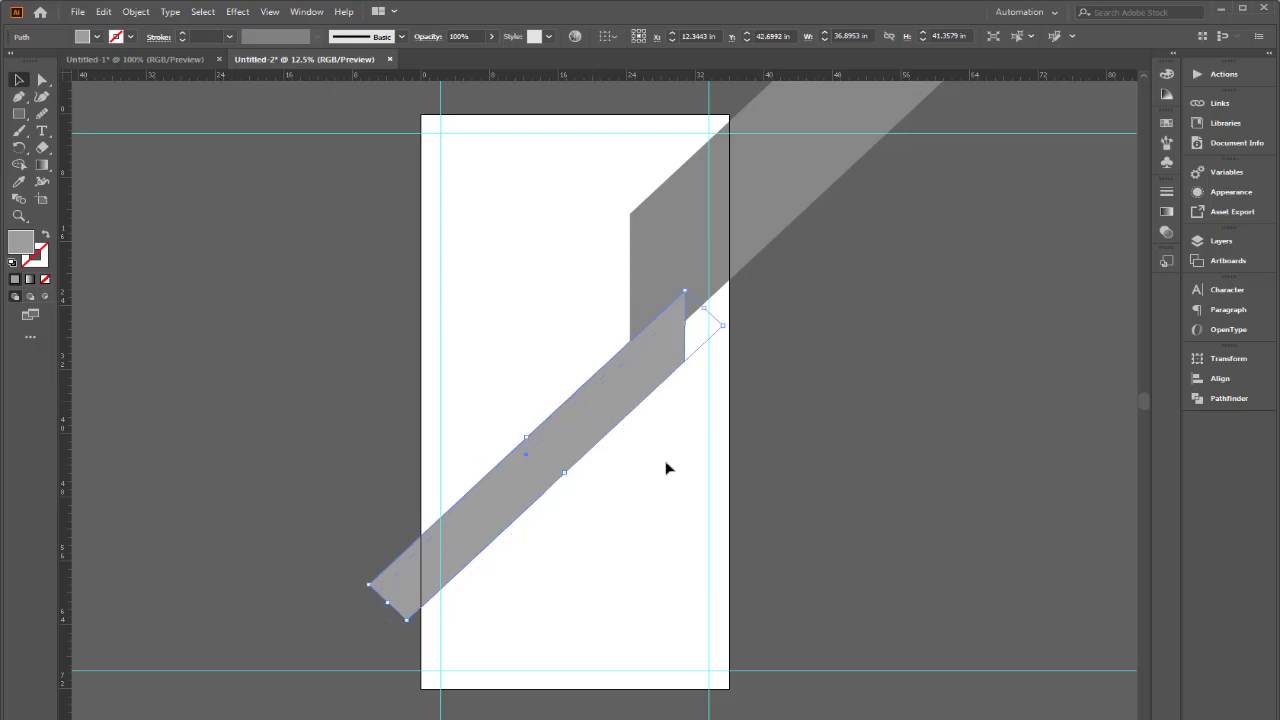
pyautogui.click(676, 468)
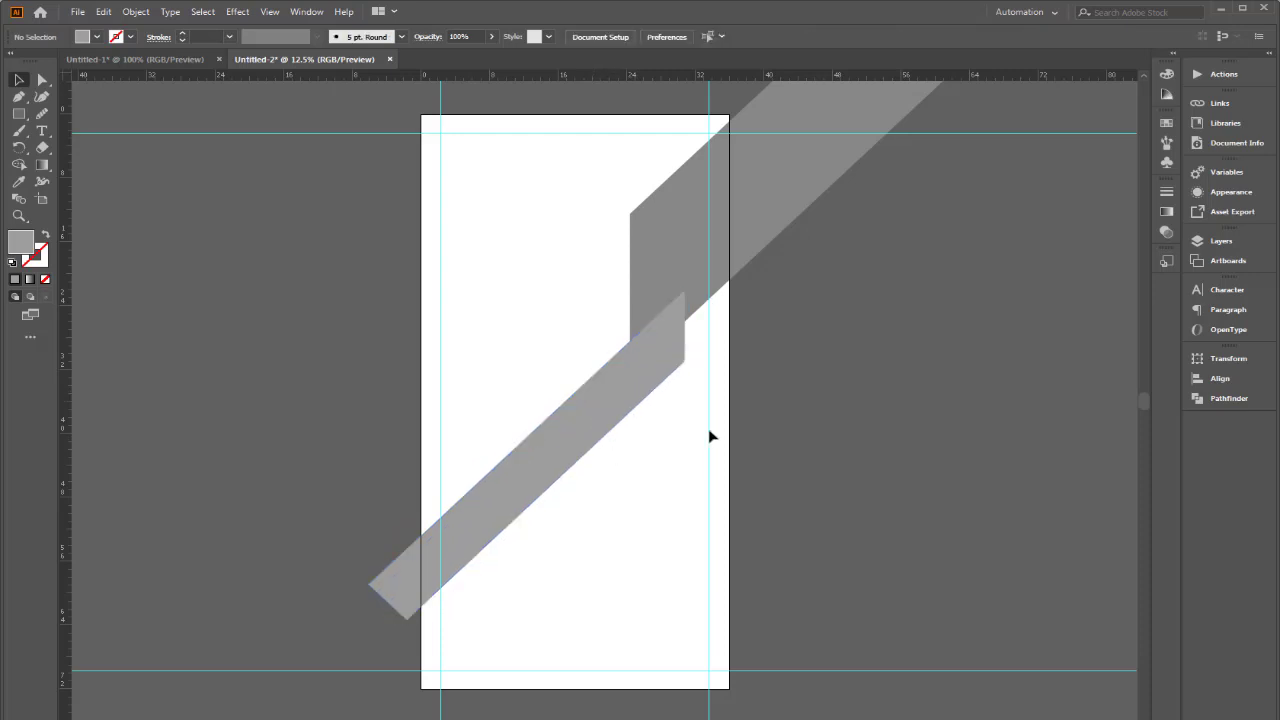
# - Draw a closed triangular fold with the Pen tool, joining the wide band's left corner, the narrow band's top corner and their intersection
pyautogui.click(18, 97)
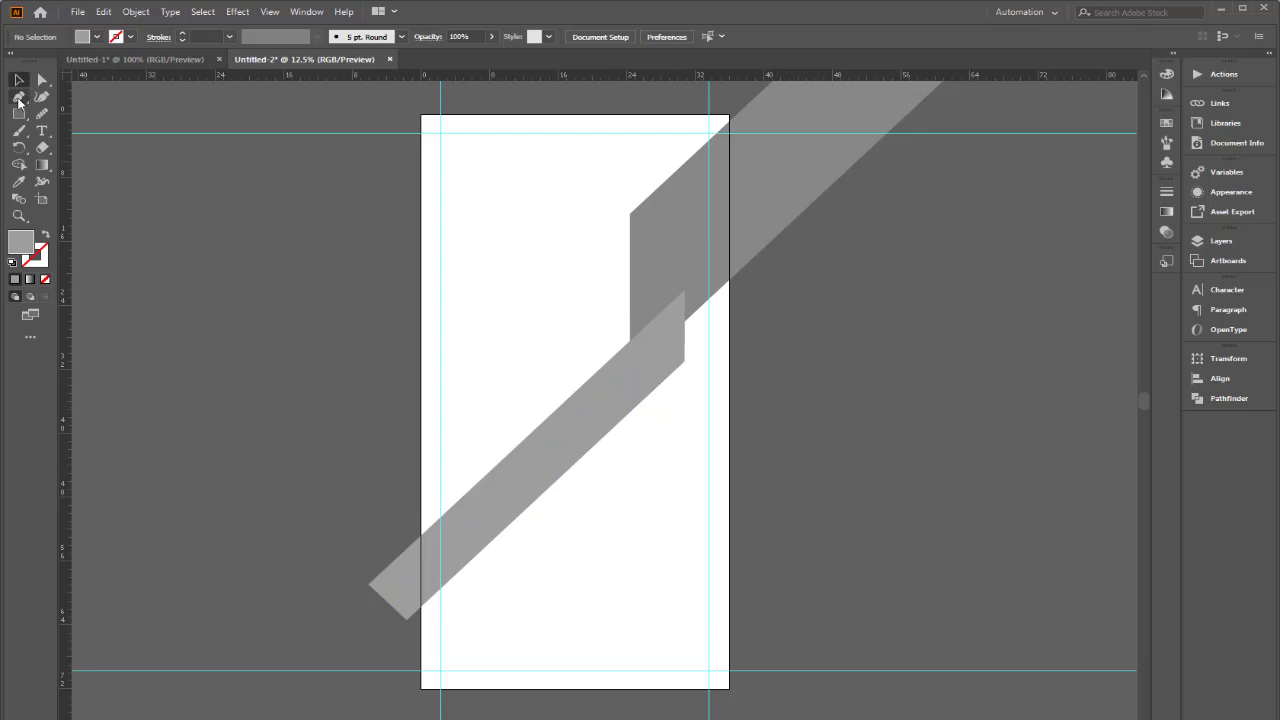
pyautogui.click(630, 213)
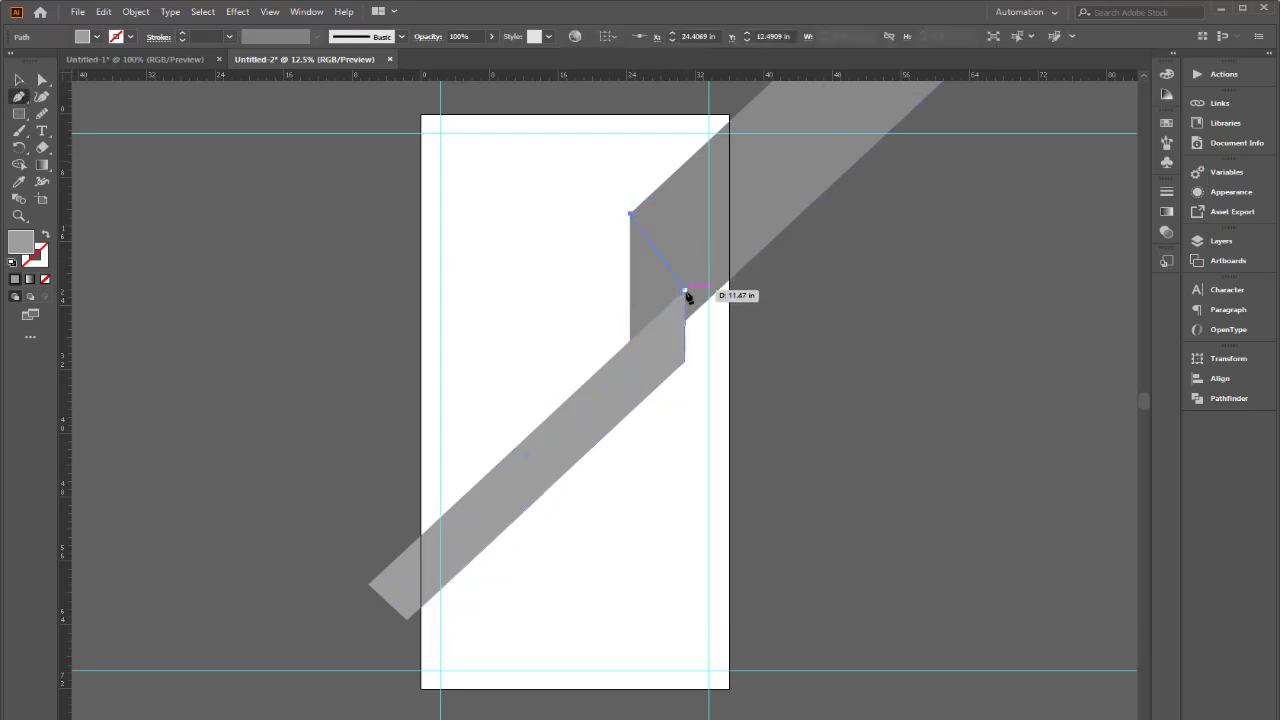
pyautogui.click(684, 292)
pyautogui.click(629, 342)
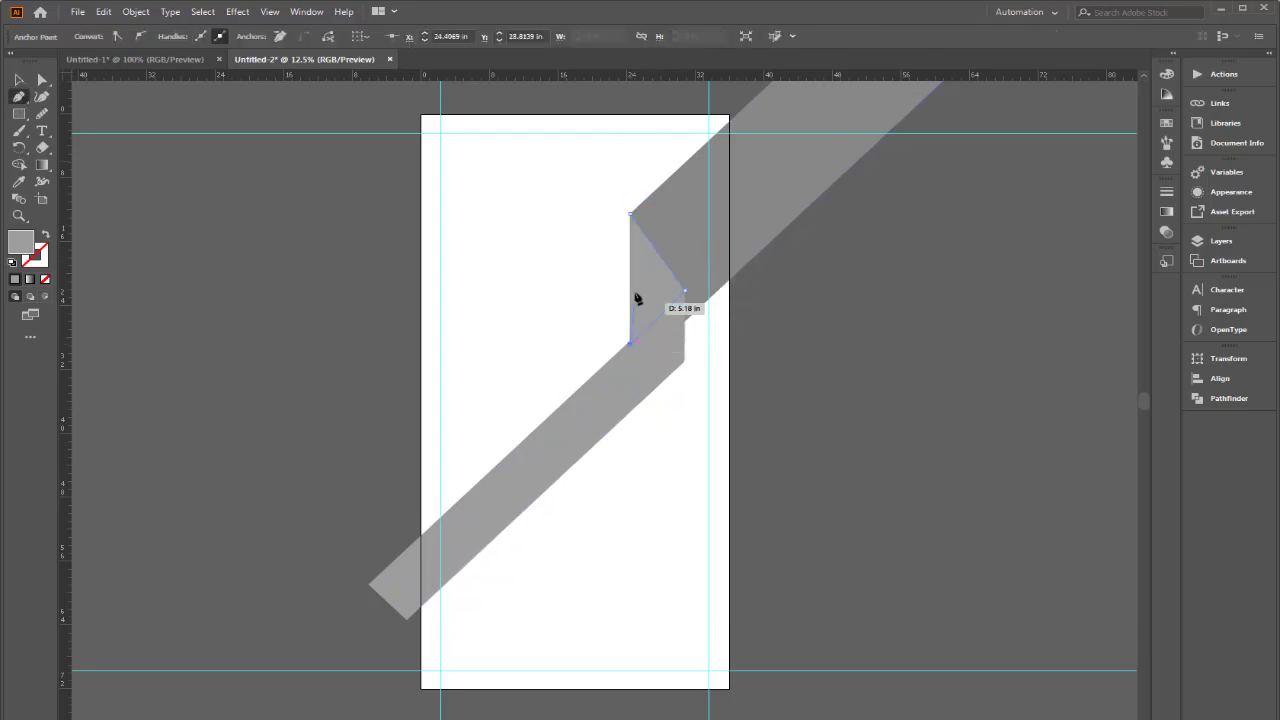
pyautogui.click(631, 214)
pyautogui.click(19, 79)
pyautogui.click(534, 320)
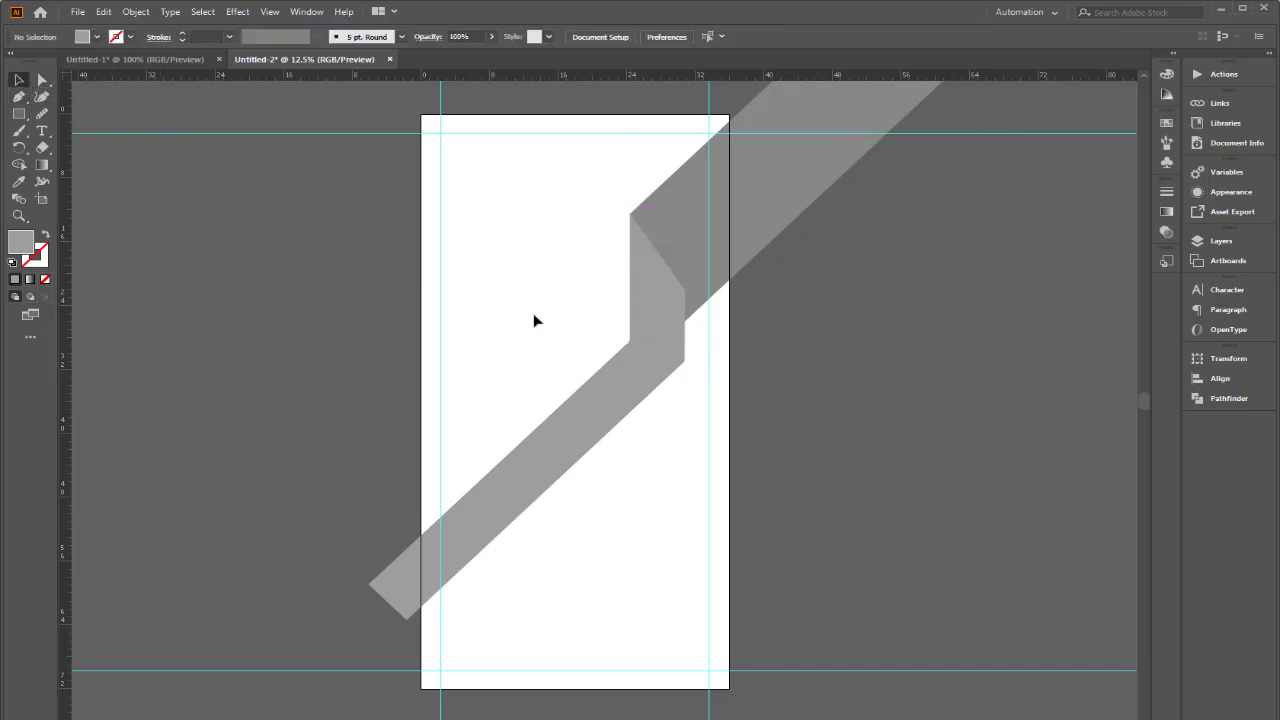
# - Fill the triangular fold between the two bands with a brownish-grey swatch
pyautogui.click(670, 280)
pyautogui.click(97, 36)
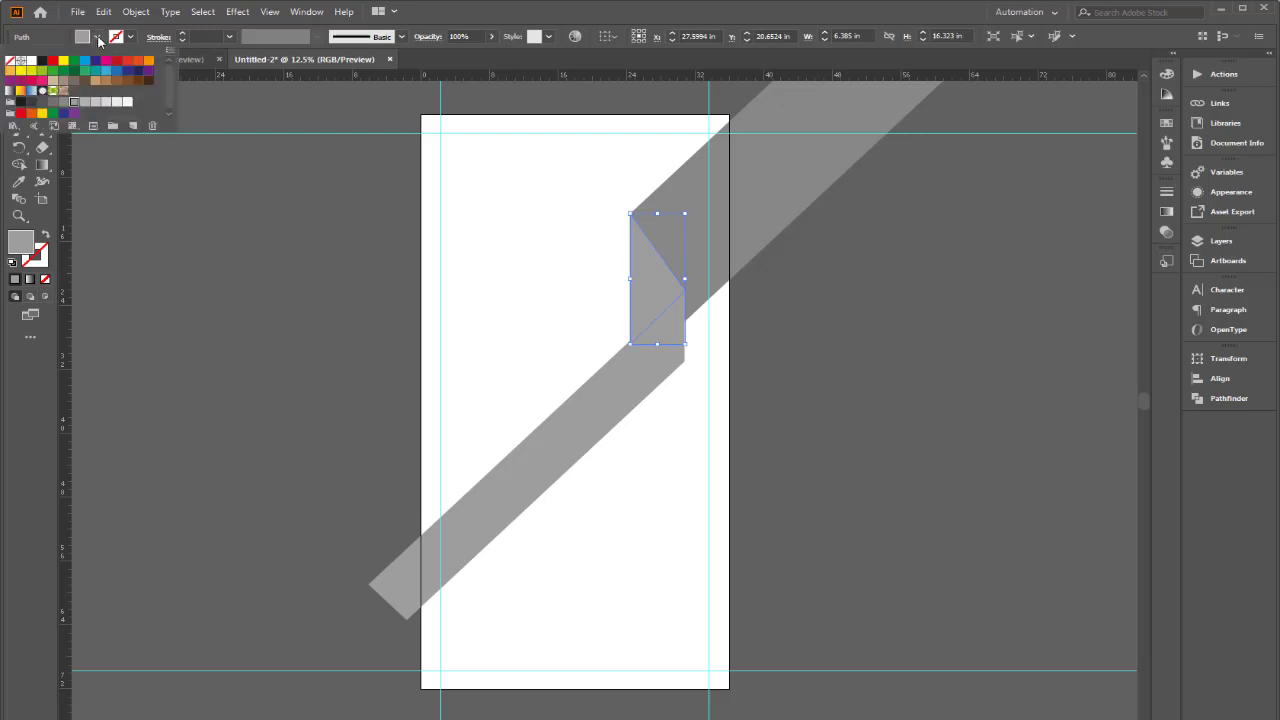
pyautogui.click(63, 82)
pyautogui.click(73, 143)
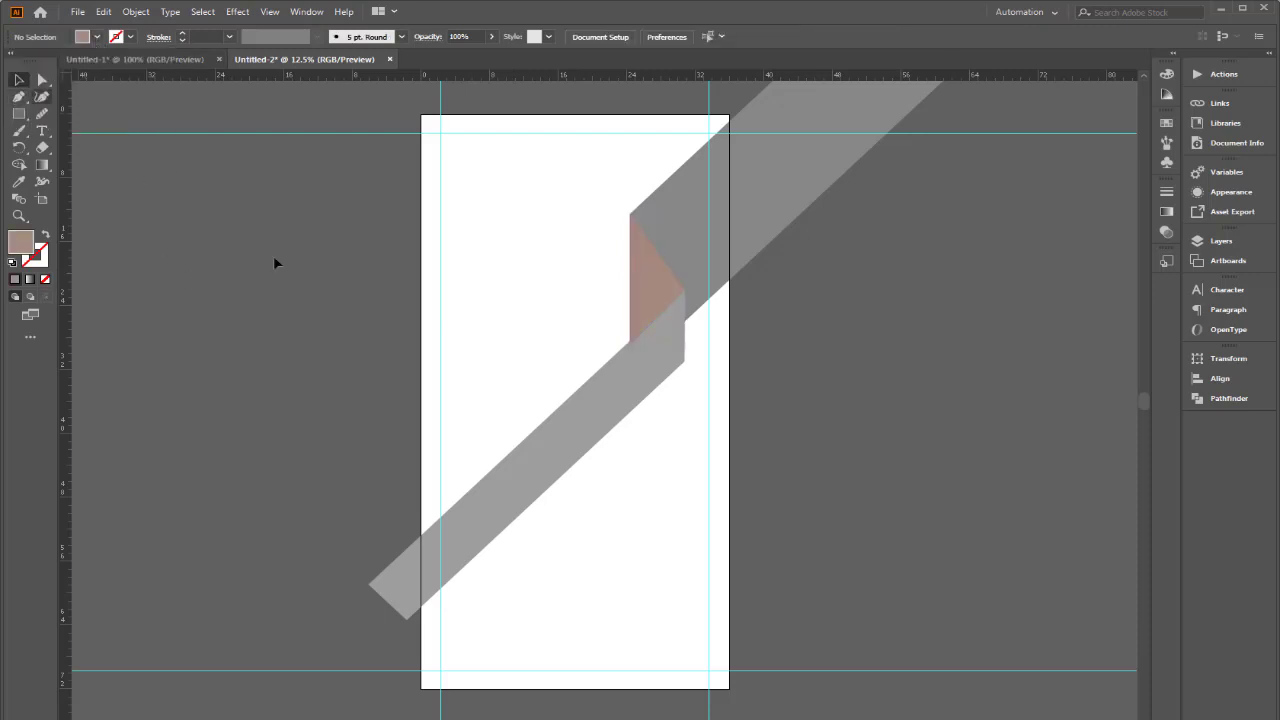
# - Fill the wide upper band with the red-orange swatch
pyautogui.click(728, 246)
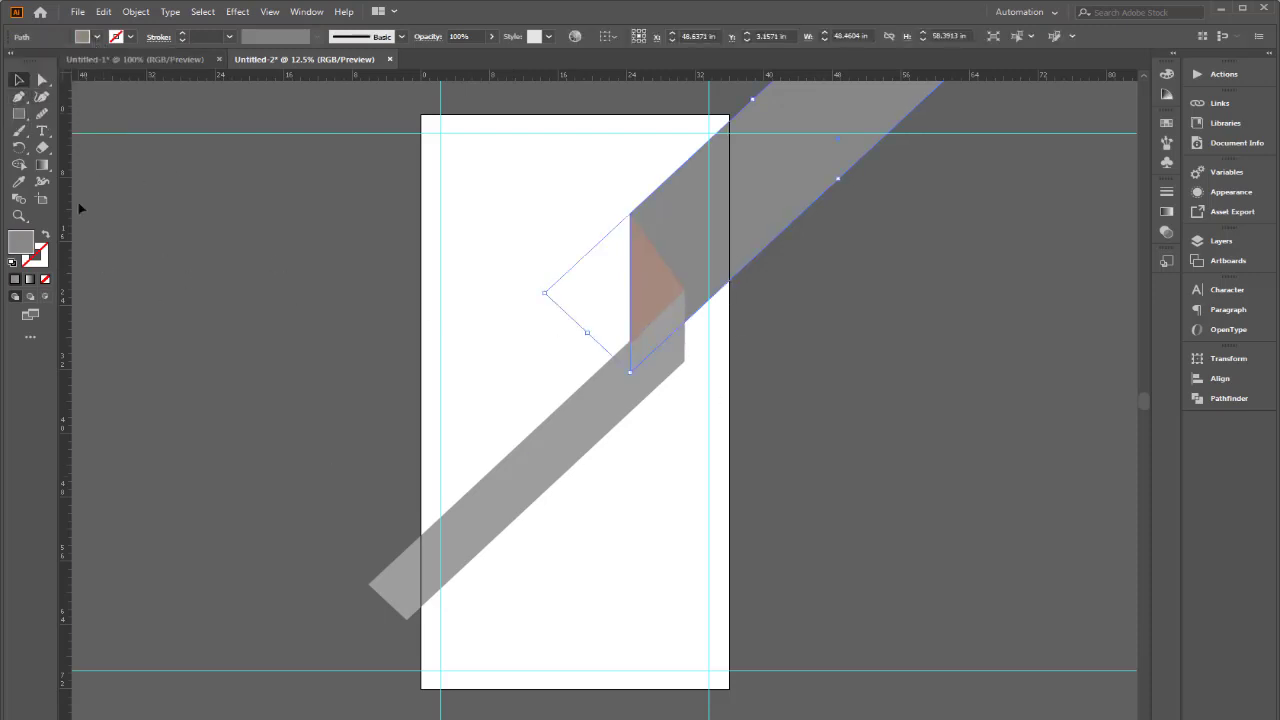
pyautogui.click(98, 37)
pyautogui.click(149, 62)
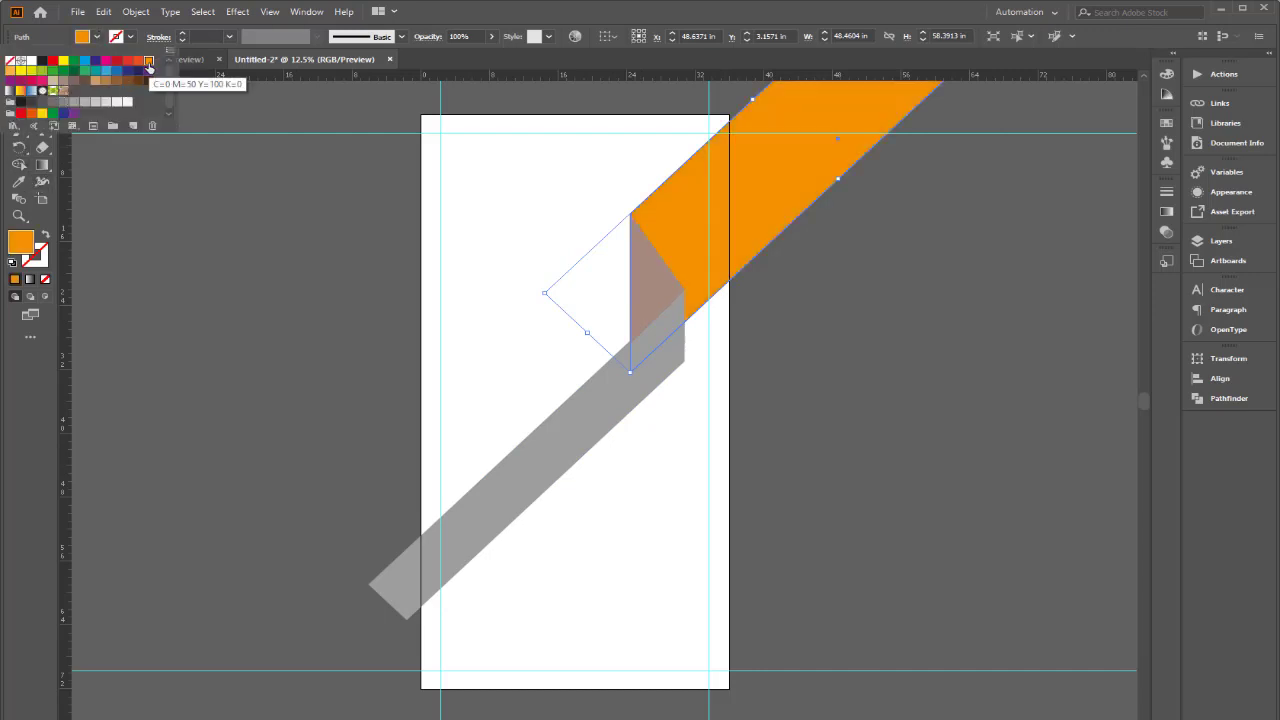
pyautogui.click(139, 62)
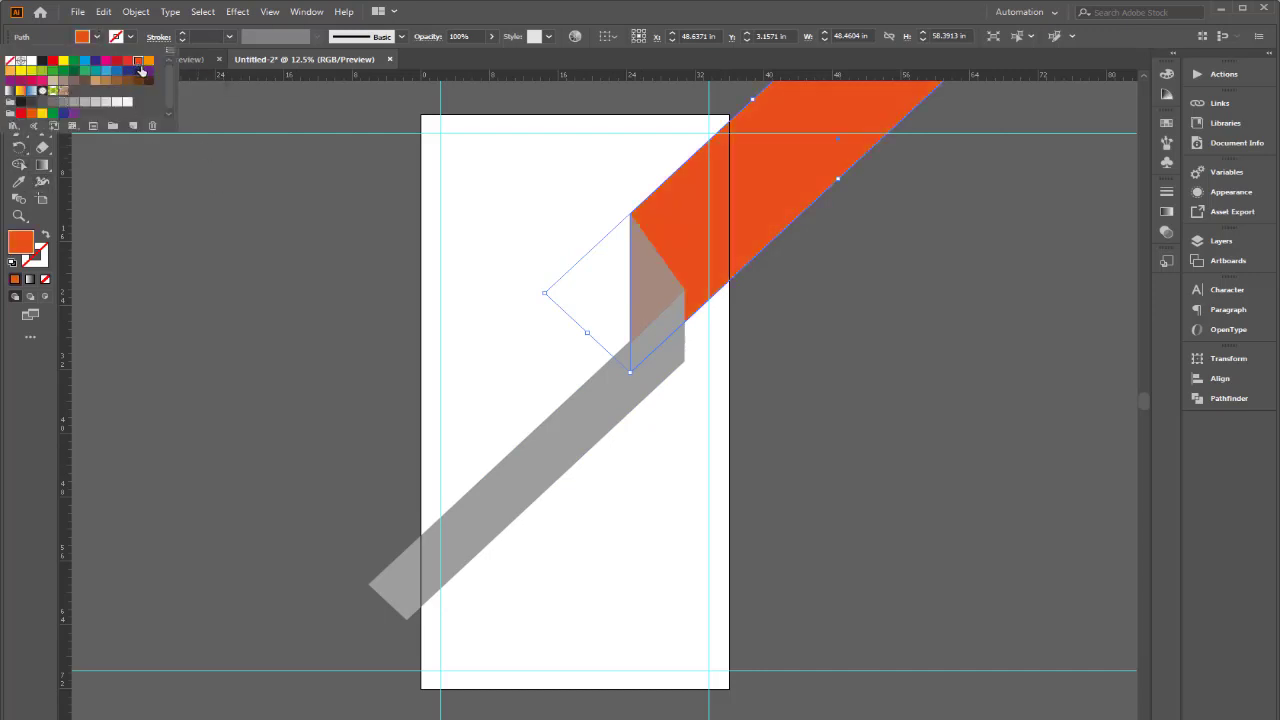
pyautogui.click(205, 243)
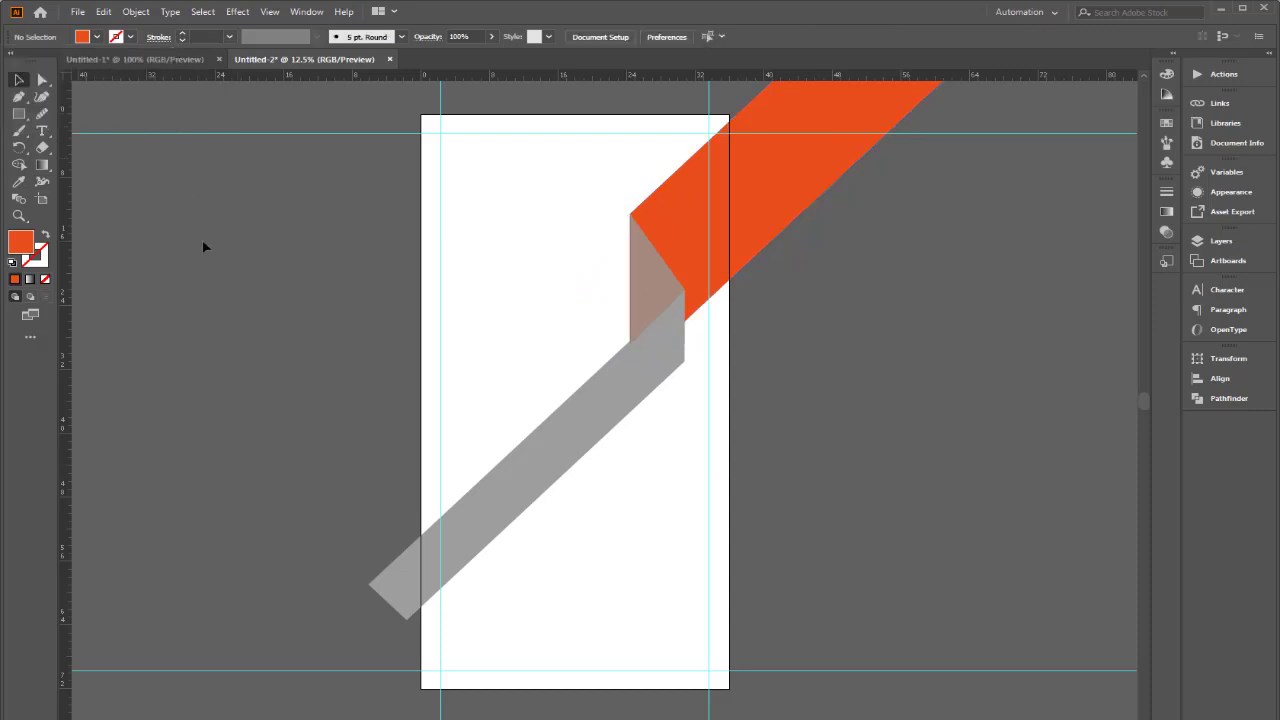
# - Fill the triangular fold with the orange swatch C=0 M=50 Y=100 K=0
pyautogui.click(676, 303)
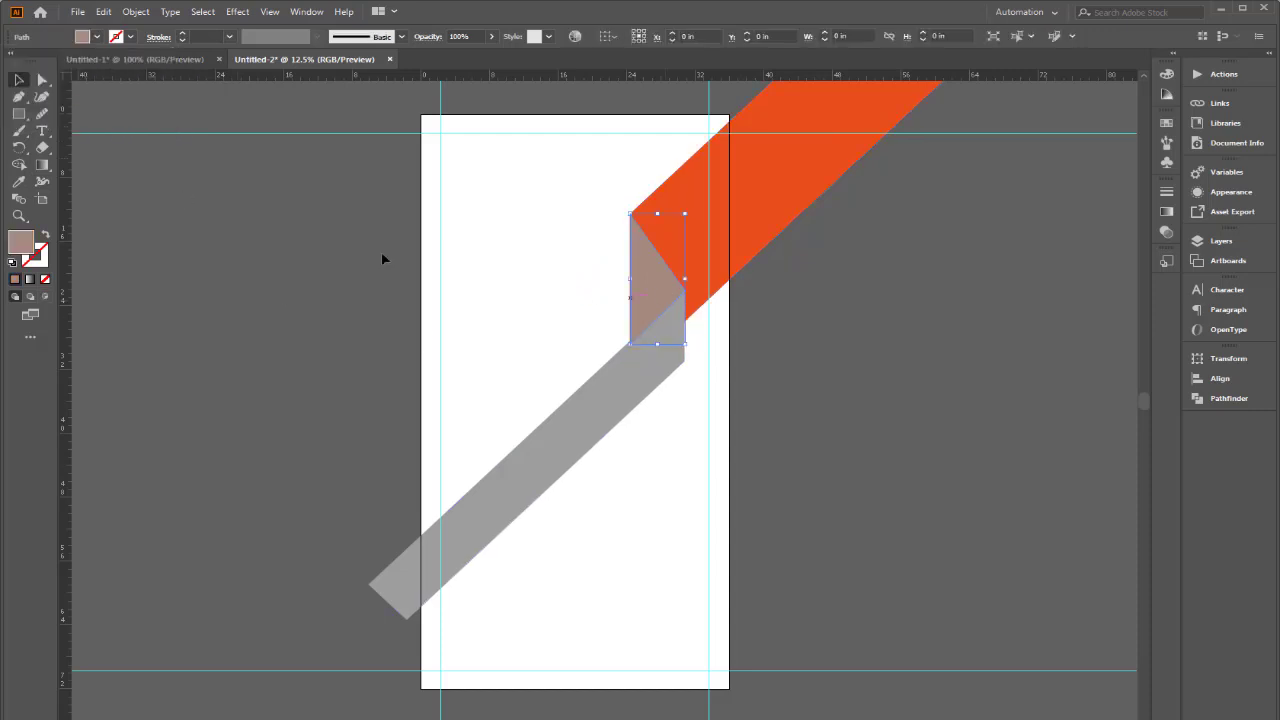
pyautogui.click(96, 37)
pyautogui.click(149, 62)
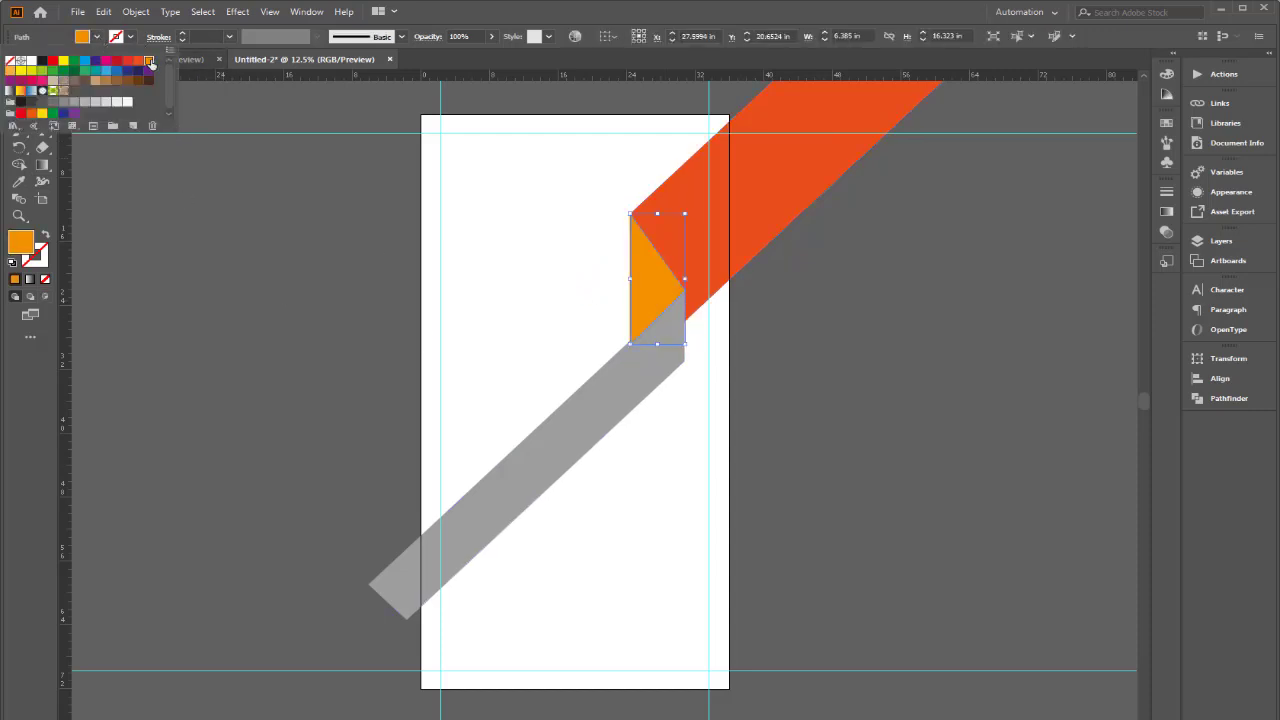
pyautogui.click(228, 274)
# - Fill the narrow lower band with the light yellow-orange swatch
pyautogui.click(603, 442)
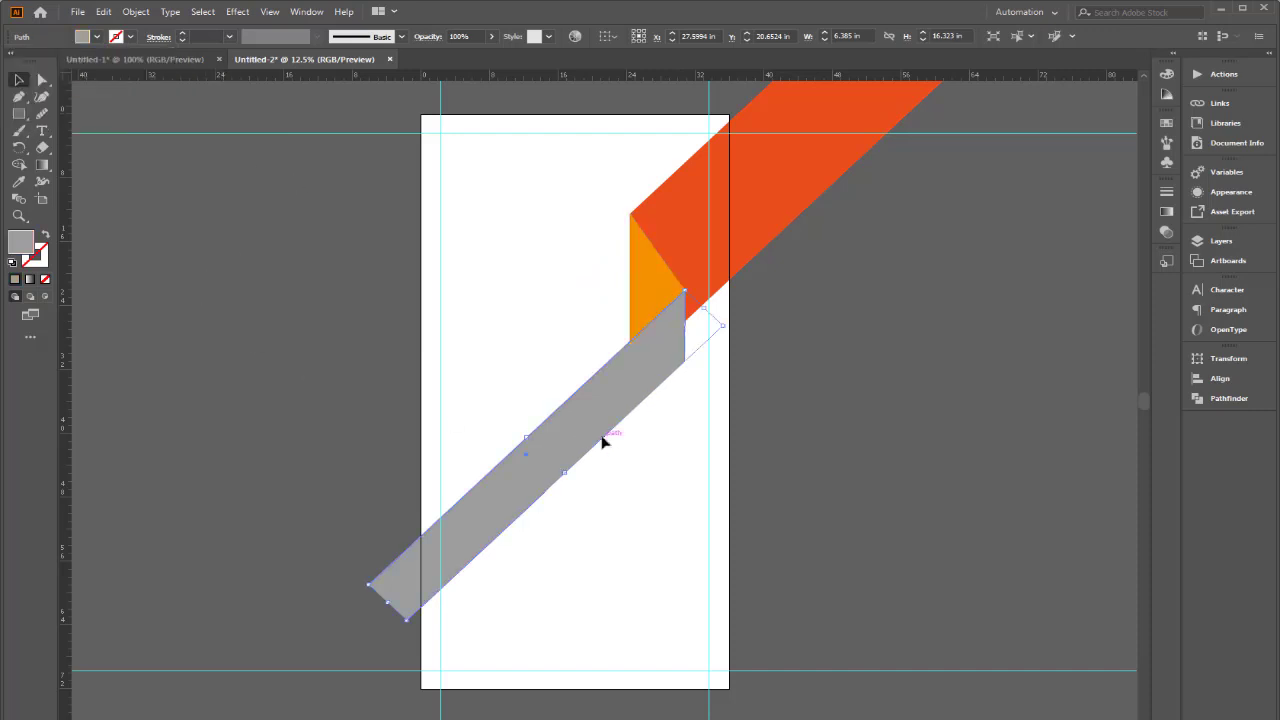
pyautogui.click(96, 37)
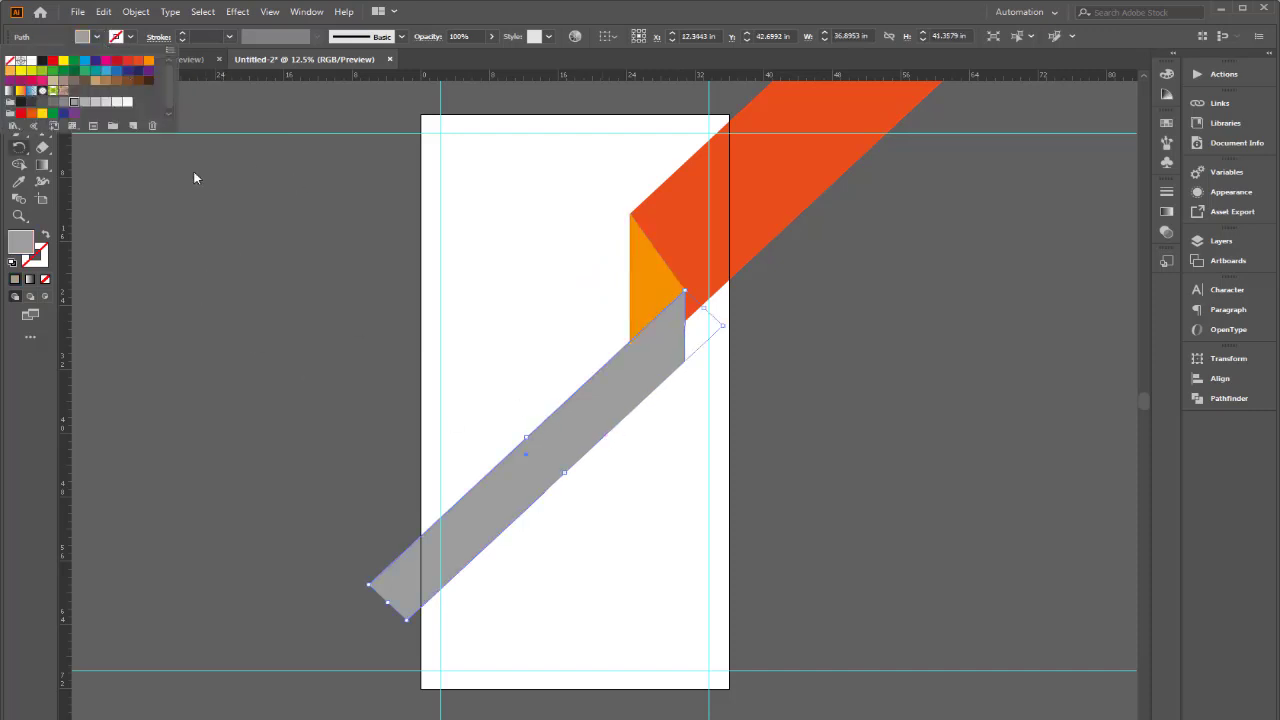
pyautogui.click(16, 74)
pyautogui.click(224, 259)
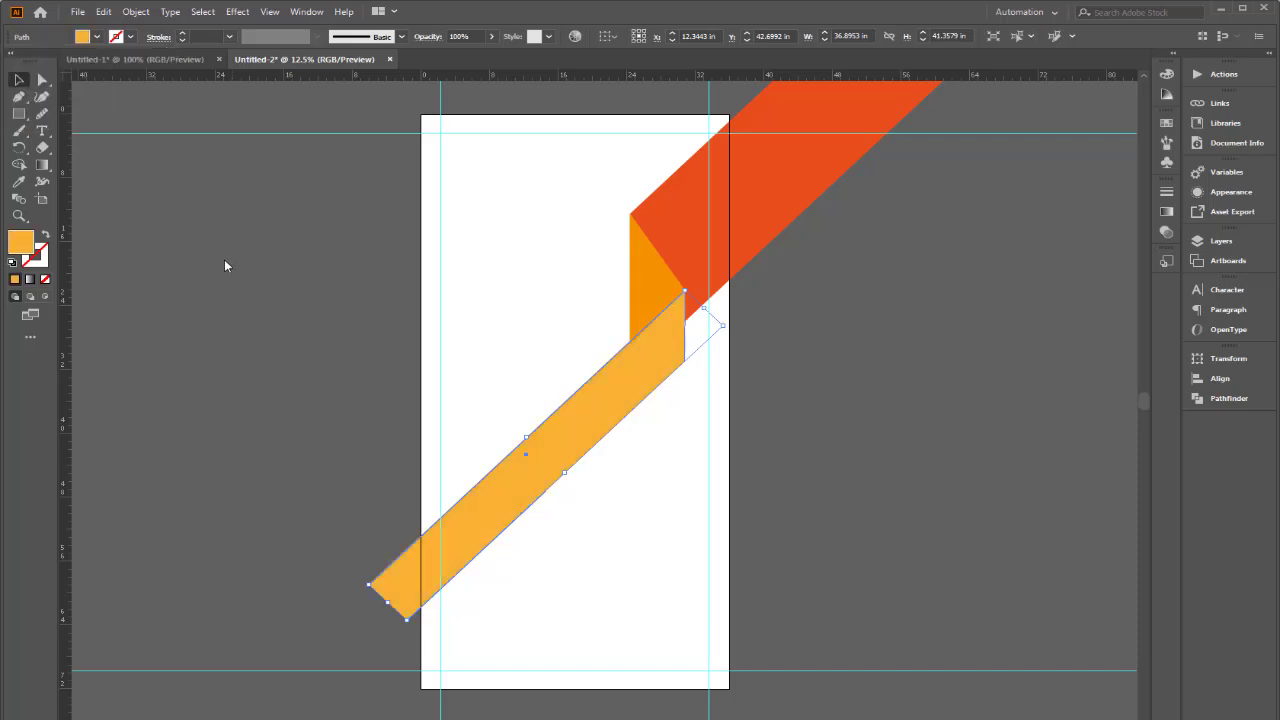
pyautogui.click(224, 259)
# - Sample the wide upper band's red-orange onto the triangular fold and shift its fill colour to E8651C
pyautogui.click(640, 263)
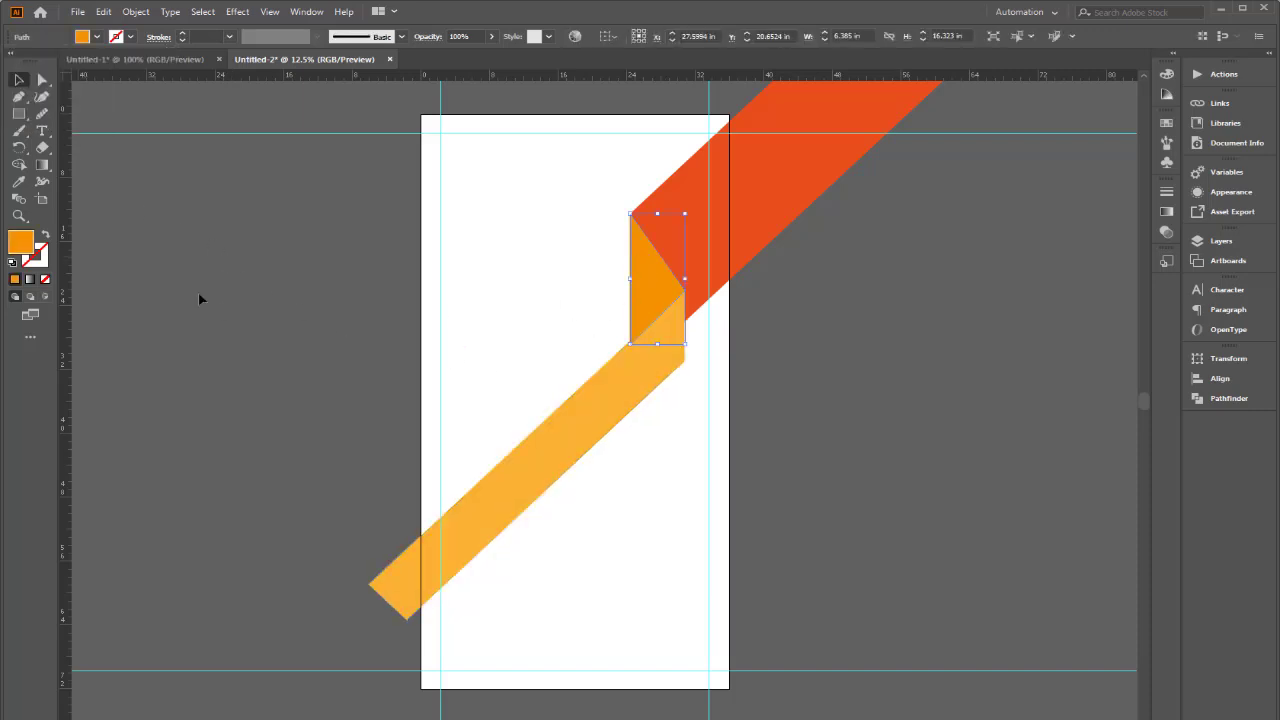
pyautogui.click(18, 181)
pyautogui.click(736, 211)
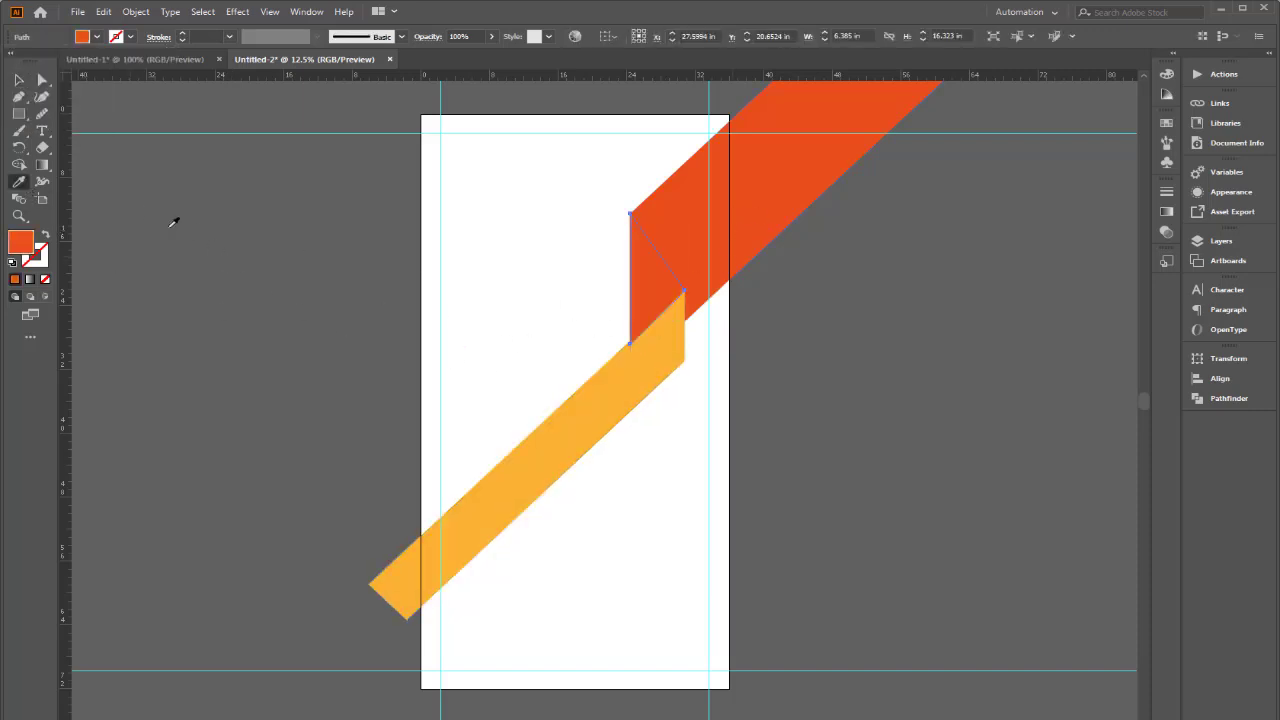
pyautogui.doubleClick(29, 244)
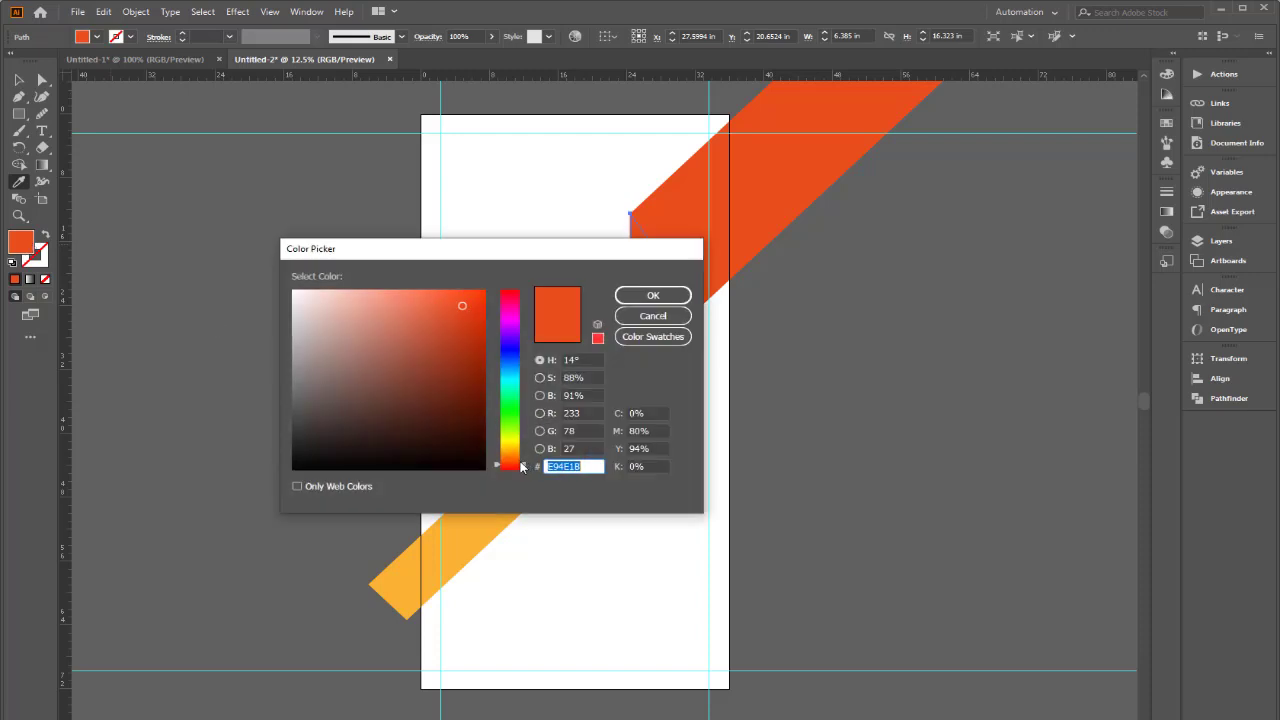
pyautogui.moveTo(520, 466); pyautogui.dragTo(518, 461)
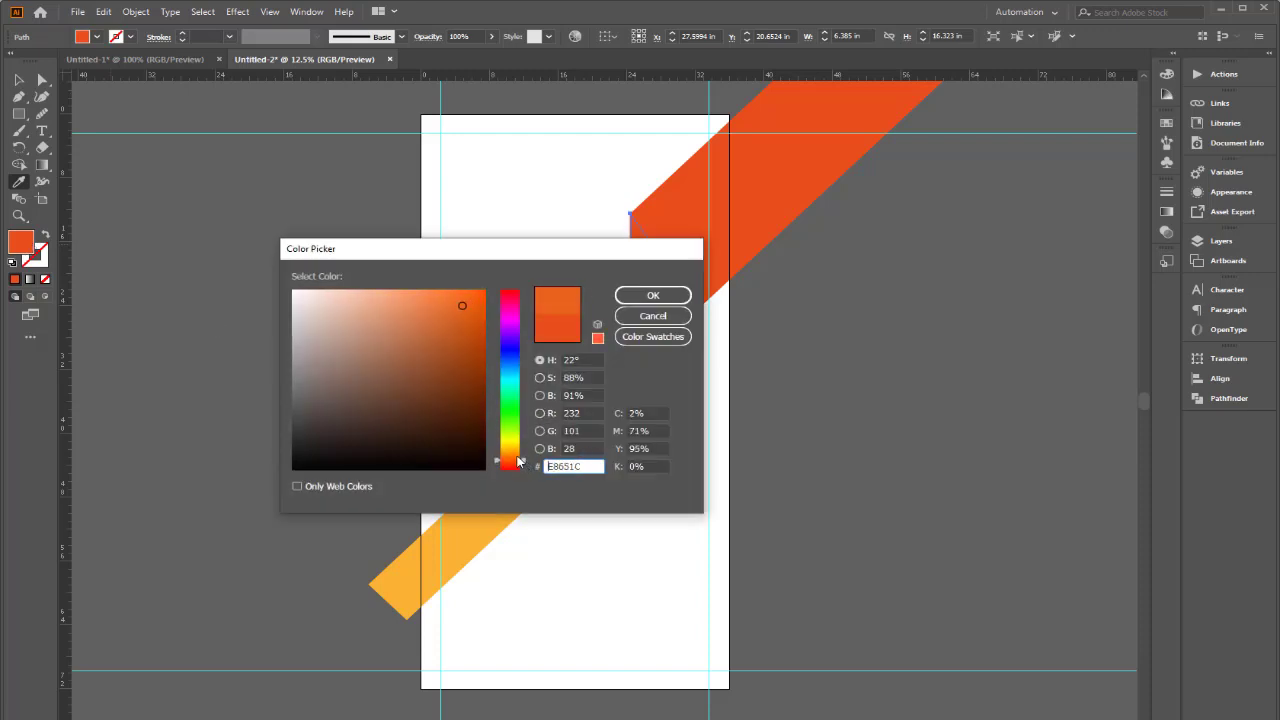
pyautogui.click(650, 296)
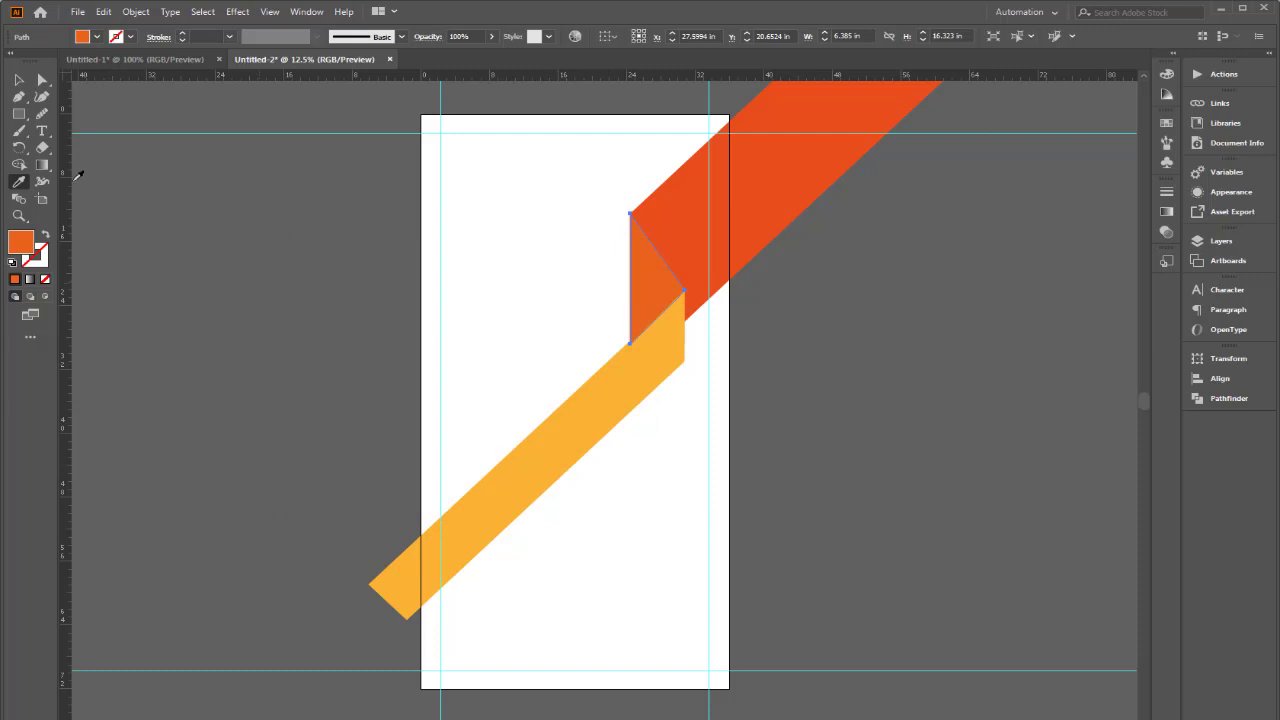
pyautogui.click(18, 79)
pyautogui.click(224, 309)
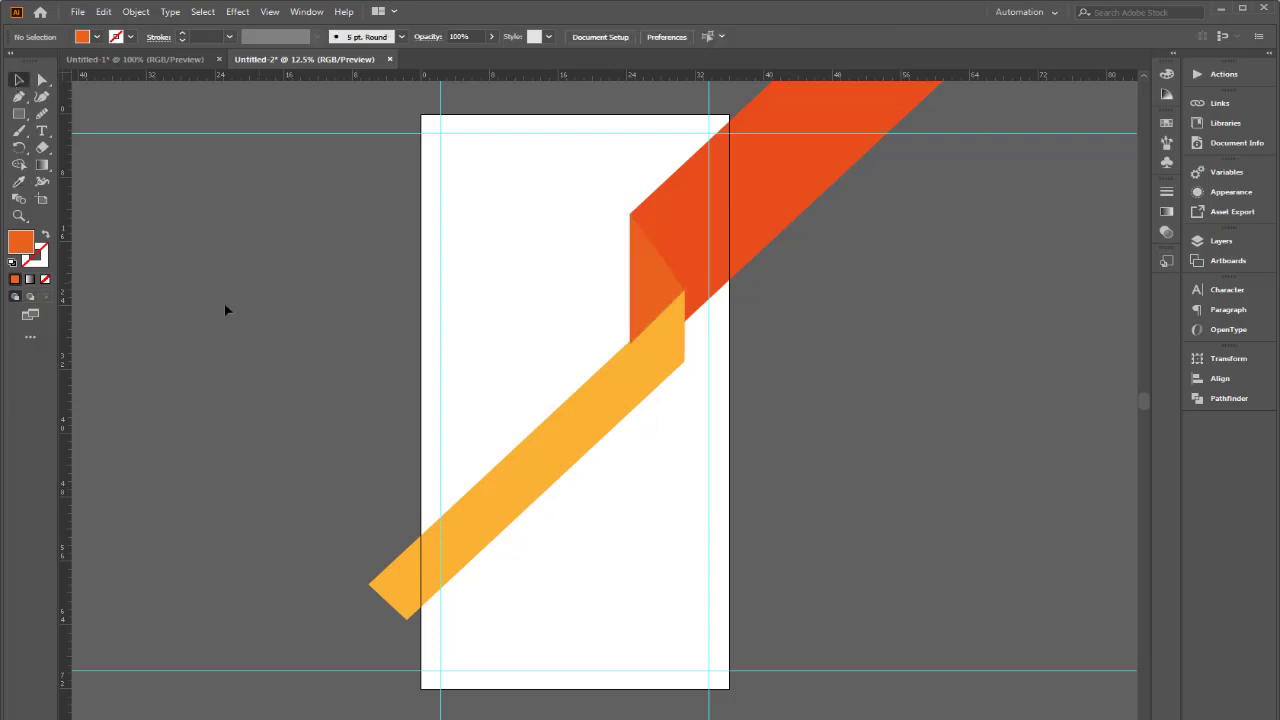
# - Shift the hue of the triangular fold's fill further toward orange, to E5781F
pyautogui.click(660, 306)
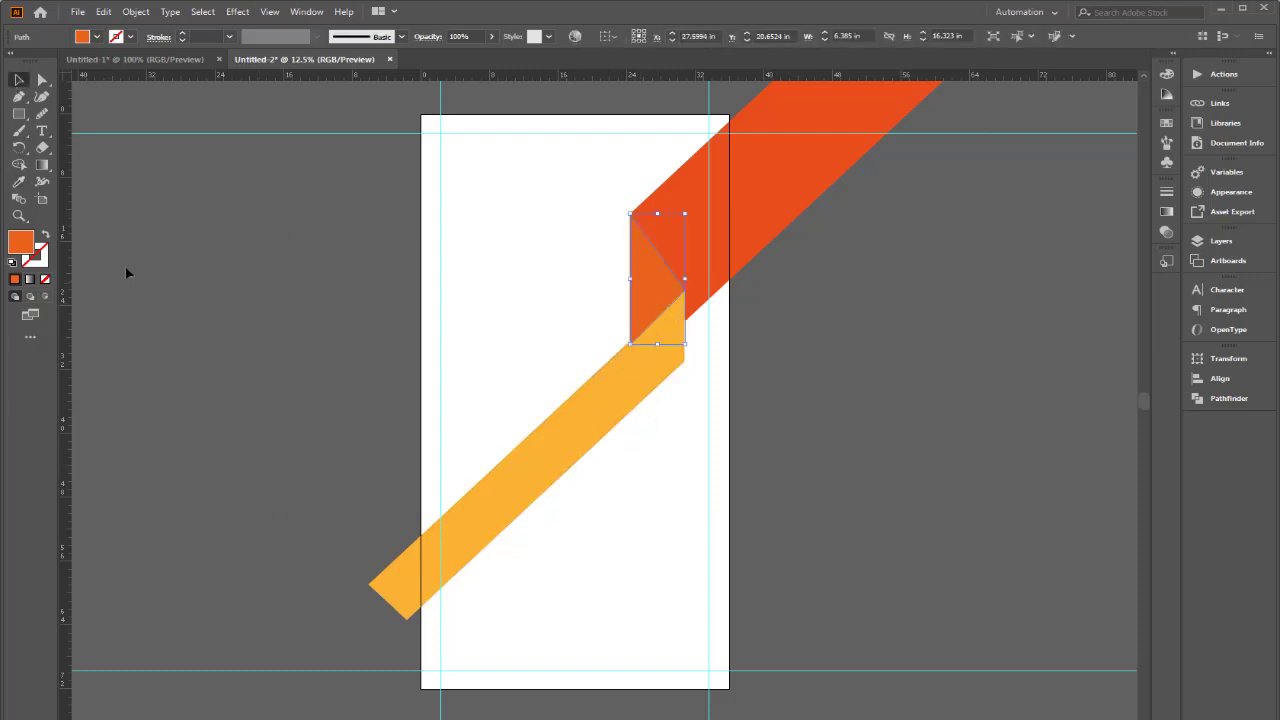
pyautogui.doubleClick(20, 241)
pyautogui.moveTo(519, 461); pyautogui.dragTo(517, 456)
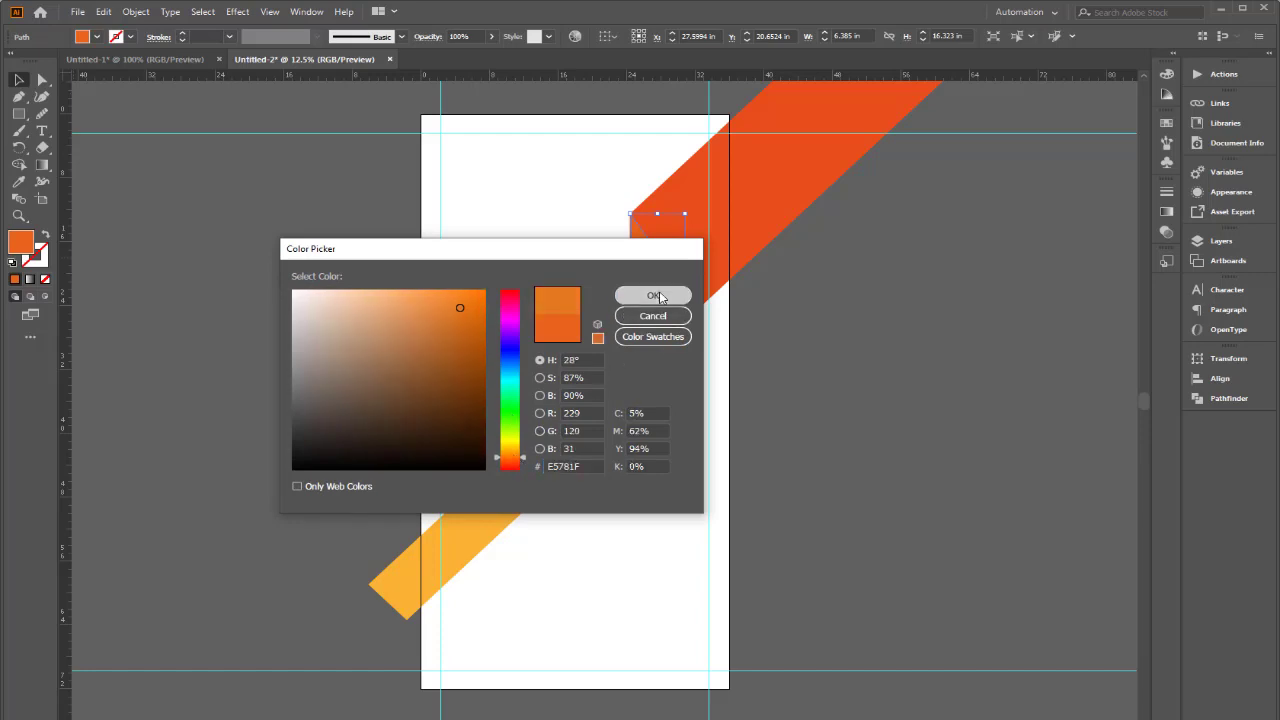
pyautogui.click(653, 296)
pyautogui.click(345, 390)
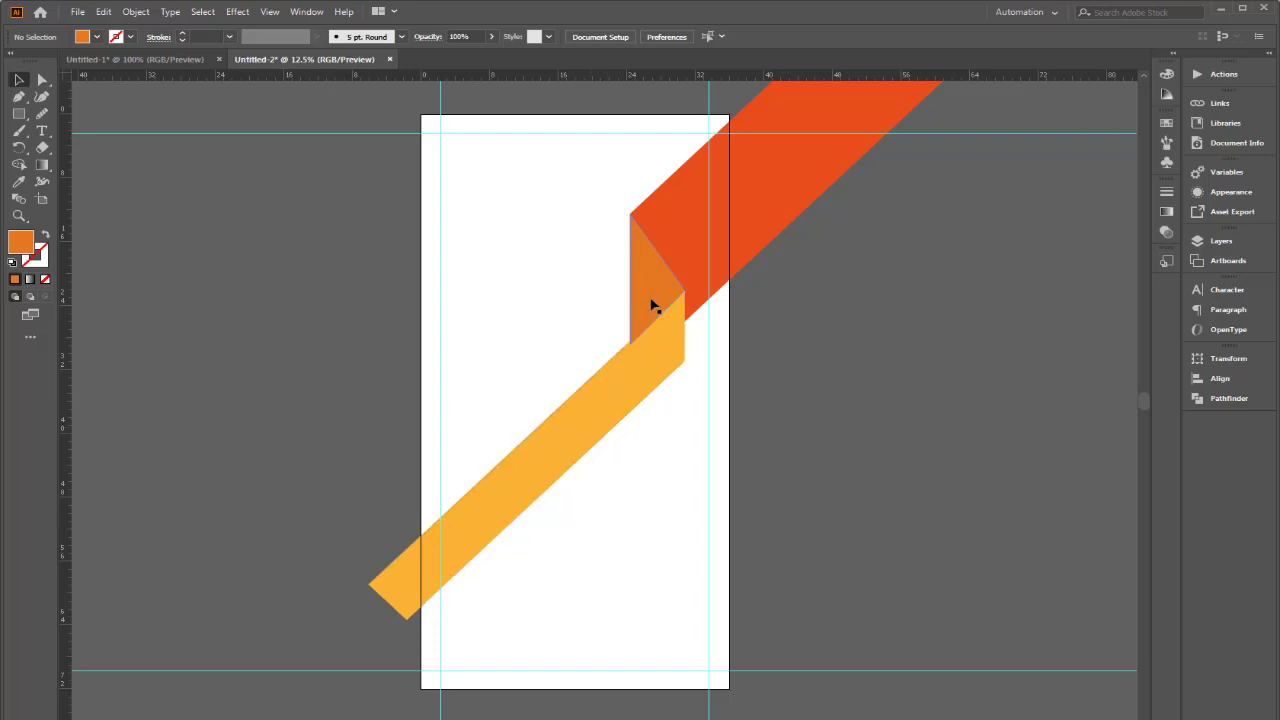
# - Bring the narrow yellow-orange lower band to the front of the stacking order
pyautogui.click(651, 368)
pyautogui.rightClick(651, 368)
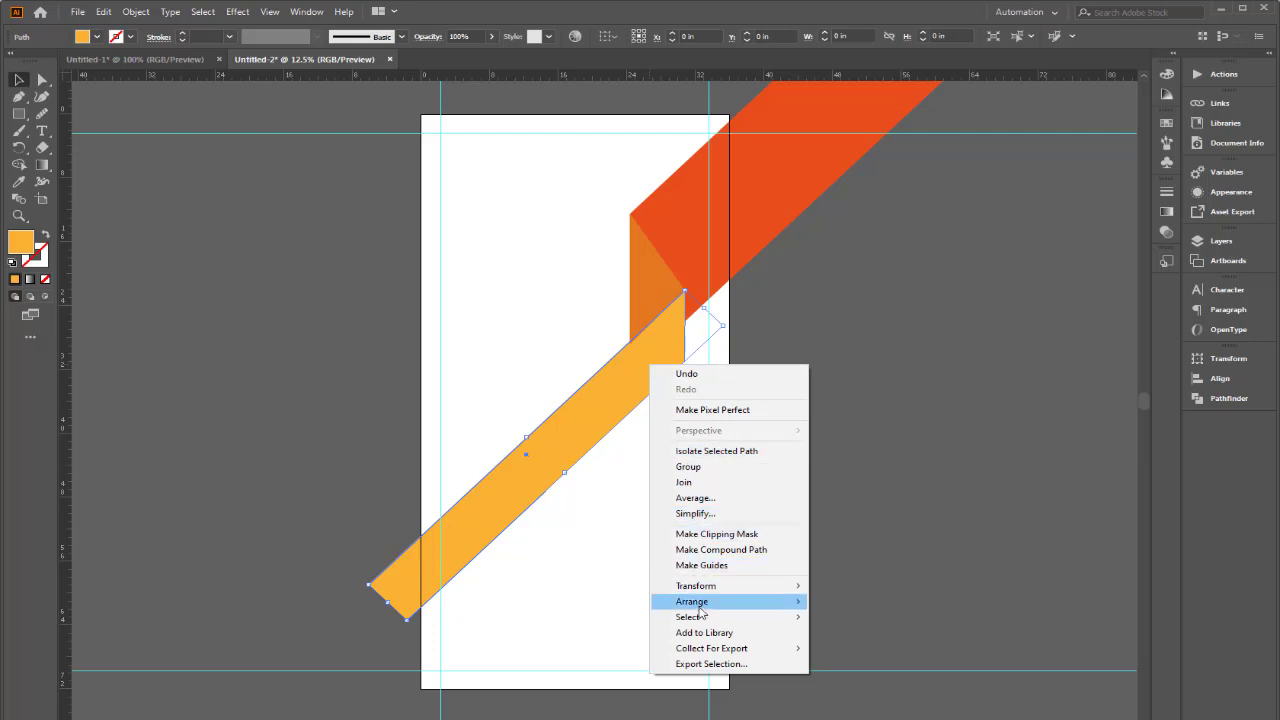
pyautogui.moveTo(705, 604)
pyautogui.click(858, 601)
pyautogui.click(876, 474)
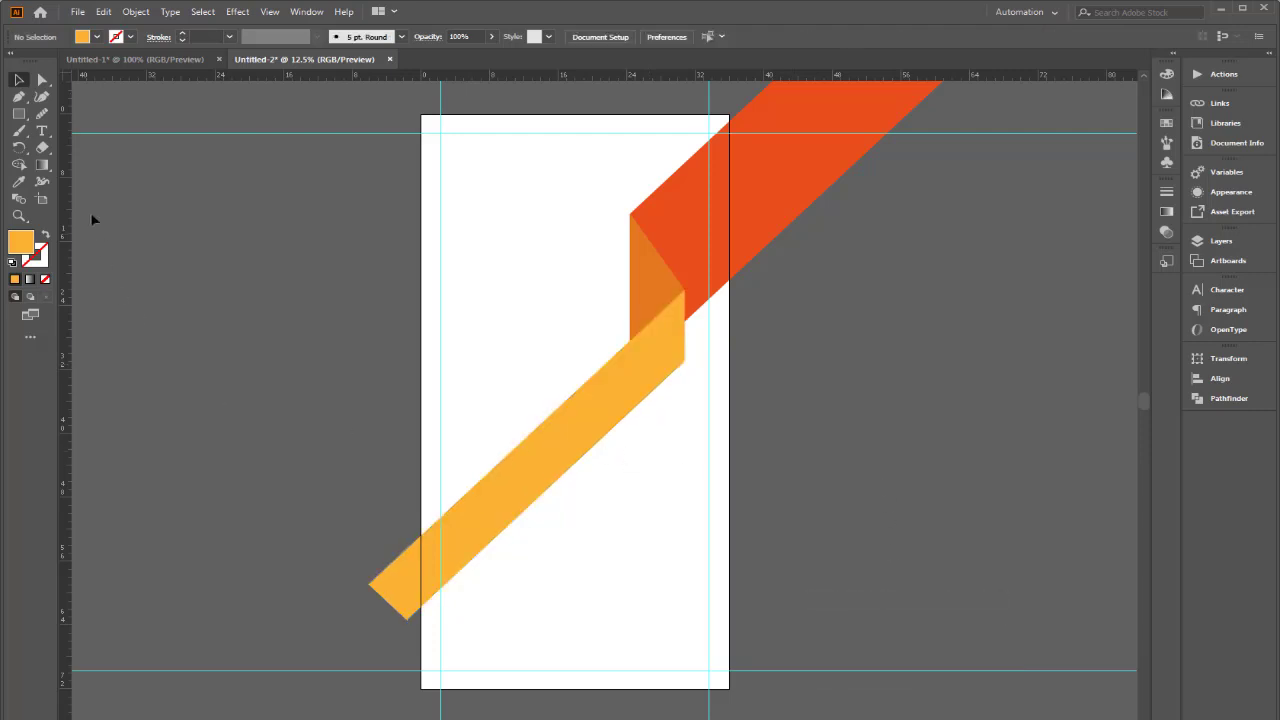
# - Draw a 36 in wide, about 62 in tall rectangle from the artboard's top edge and fill it with a very light grey swatch
pyautogui.moveTo(18, 113); pyautogui.dragTo(75, 117)
pyautogui.moveTo(420, 114); pyautogui.dragTo(727, 609)
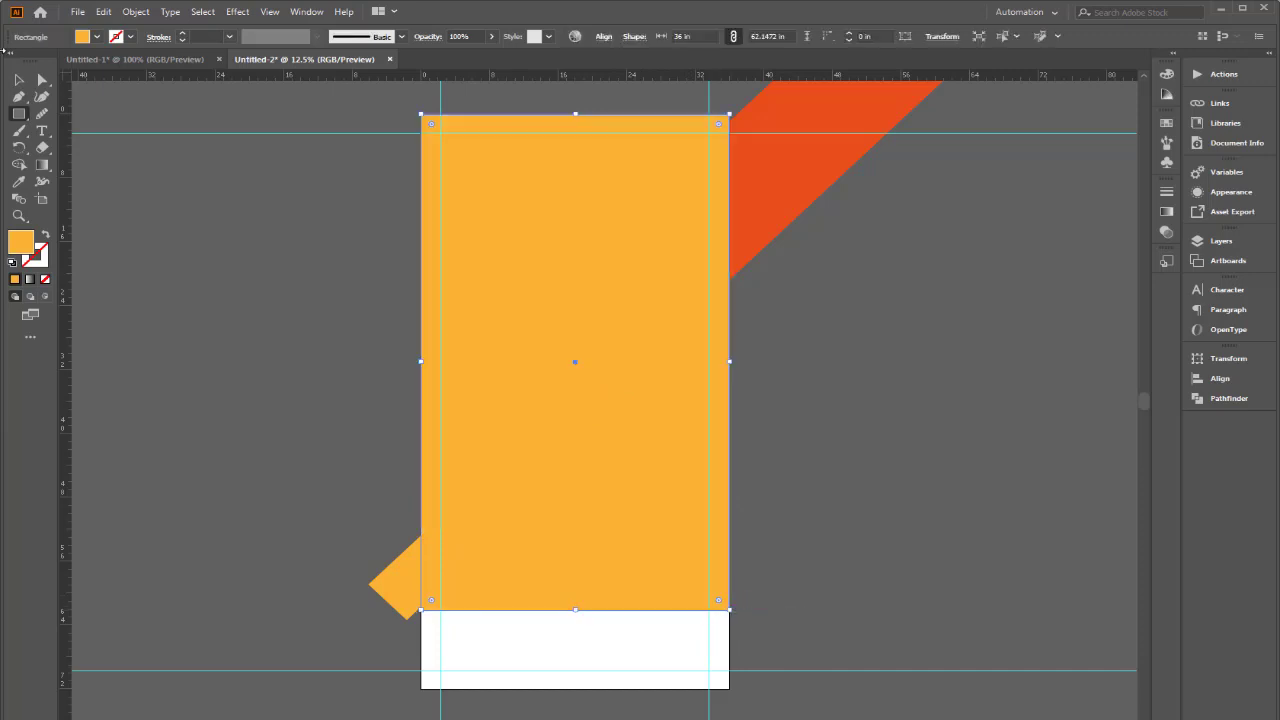
pyautogui.click(18, 80)
pyautogui.click(97, 38)
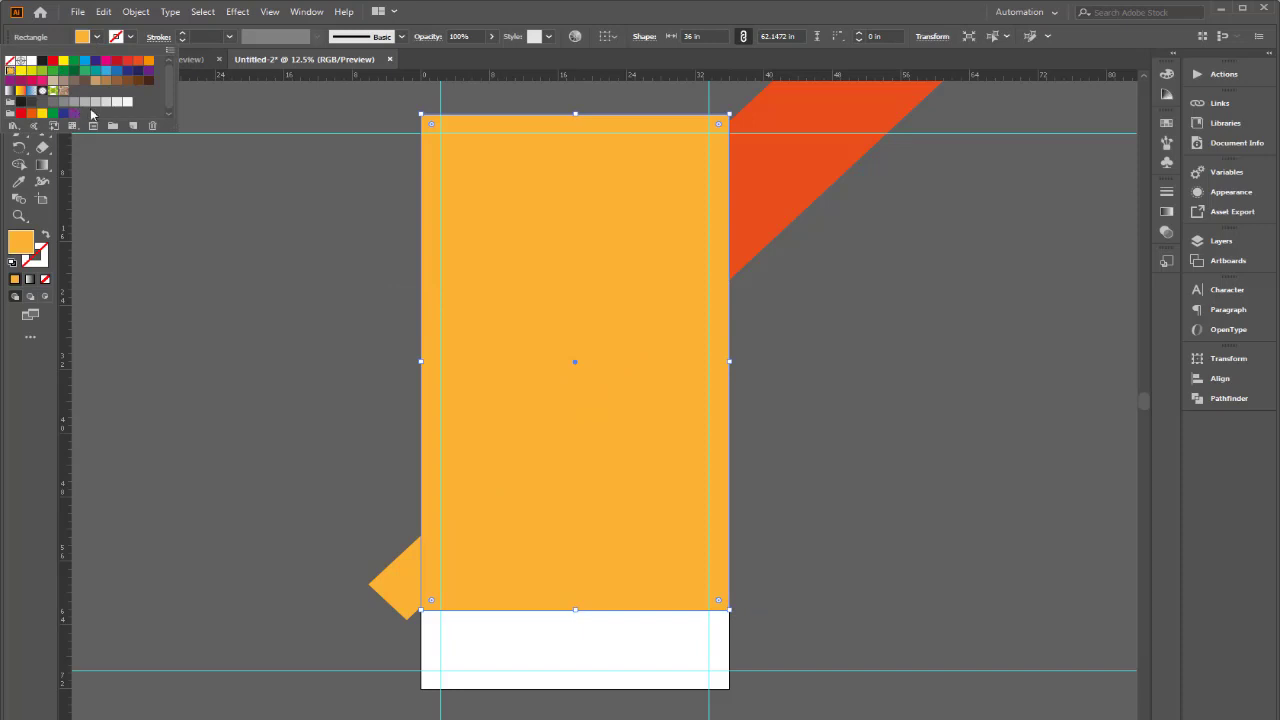
pyautogui.click(249, 303)
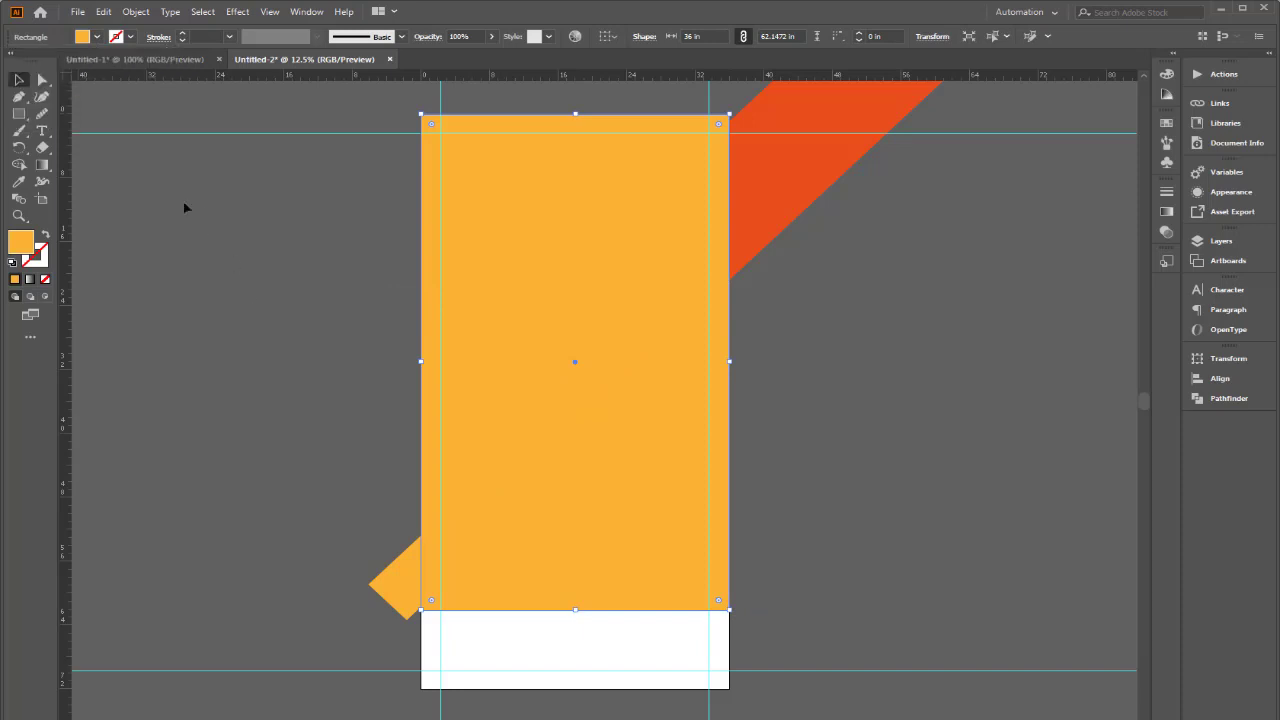
pyautogui.click(89, 41)
pyautogui.click(125, 104)
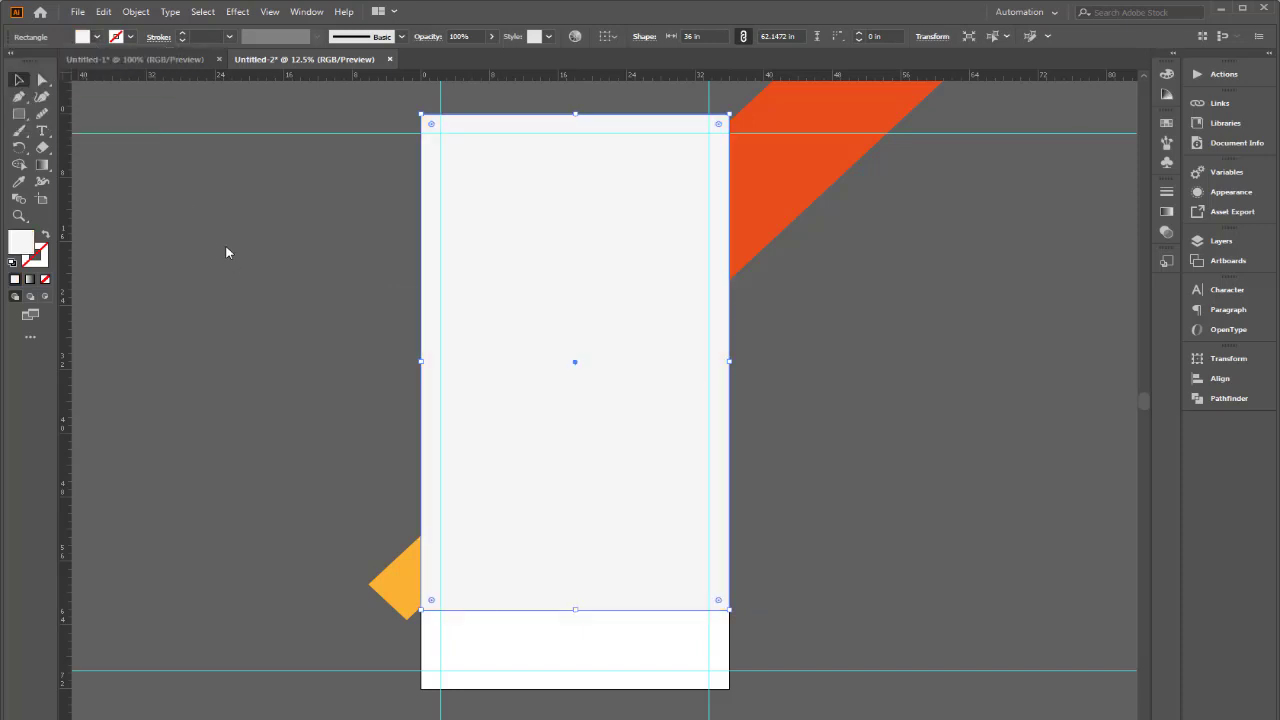
# - Raise the light grey rectangle's lower-right corner point along the artboard edge to give it a diagonal lower edge
pyautogui.click(41, 80)
pyautogui.click(730, 611)
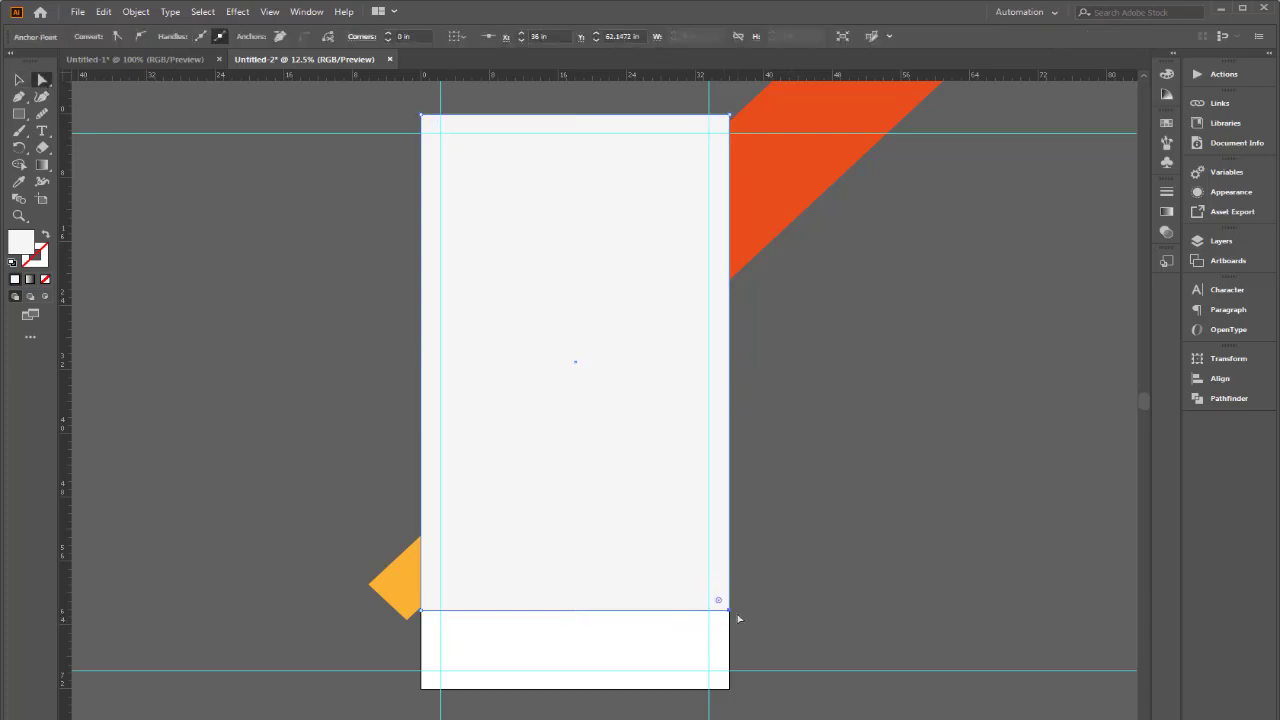
pyautogui.moveTo(733, 617); pyautogui.dragTo(739, 247)
pyautogui.click(554, 309)
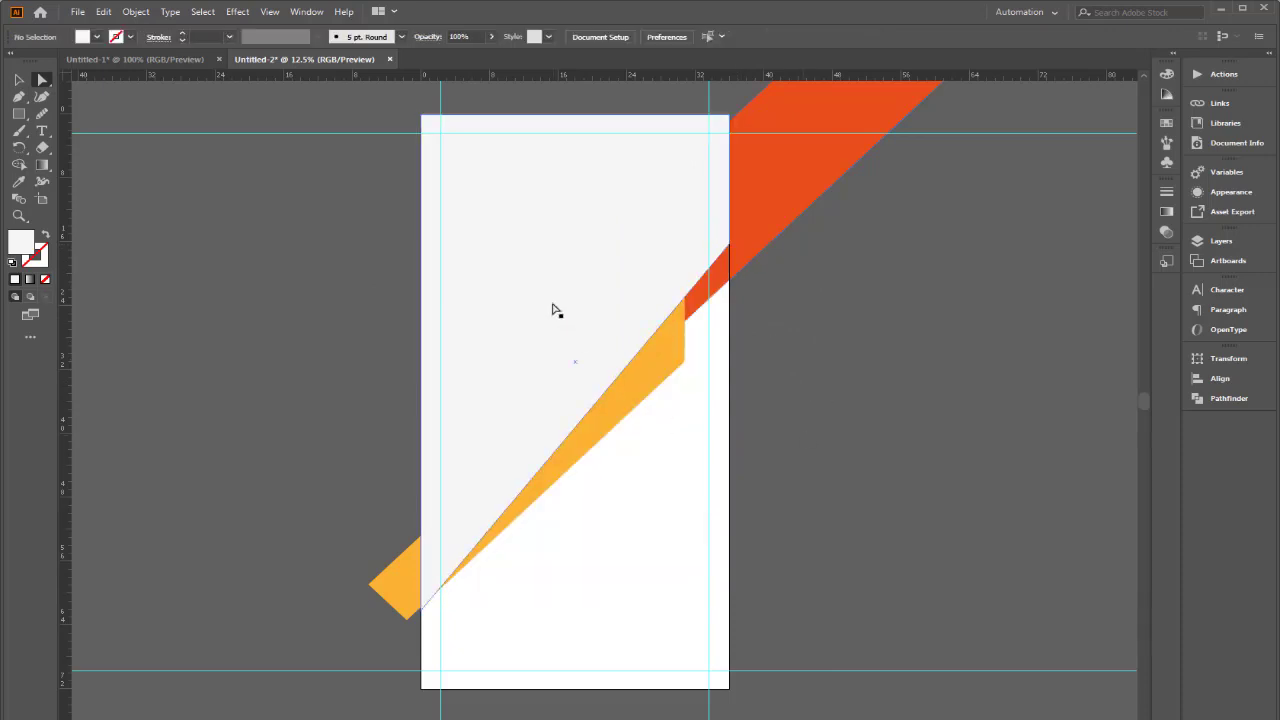
pyautogui.click(20, 80)
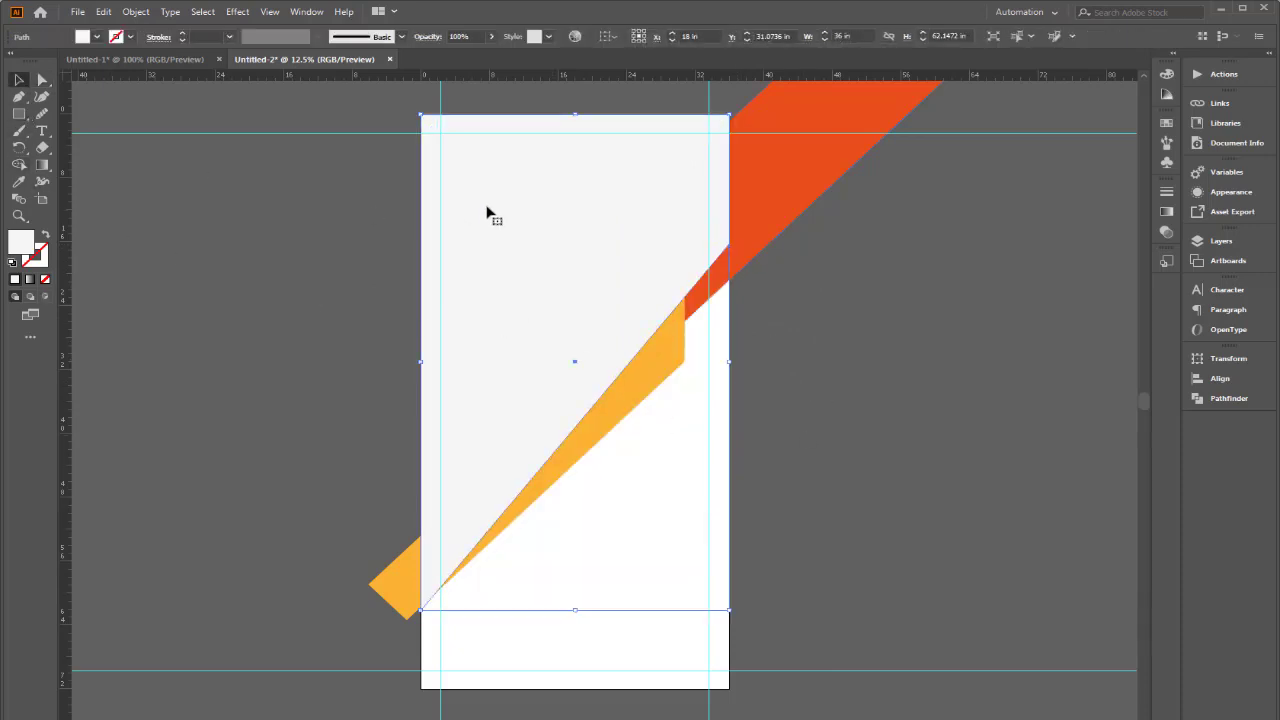
pyautogui.rightClick(489, 211)
pyautogui.click(772, 545)
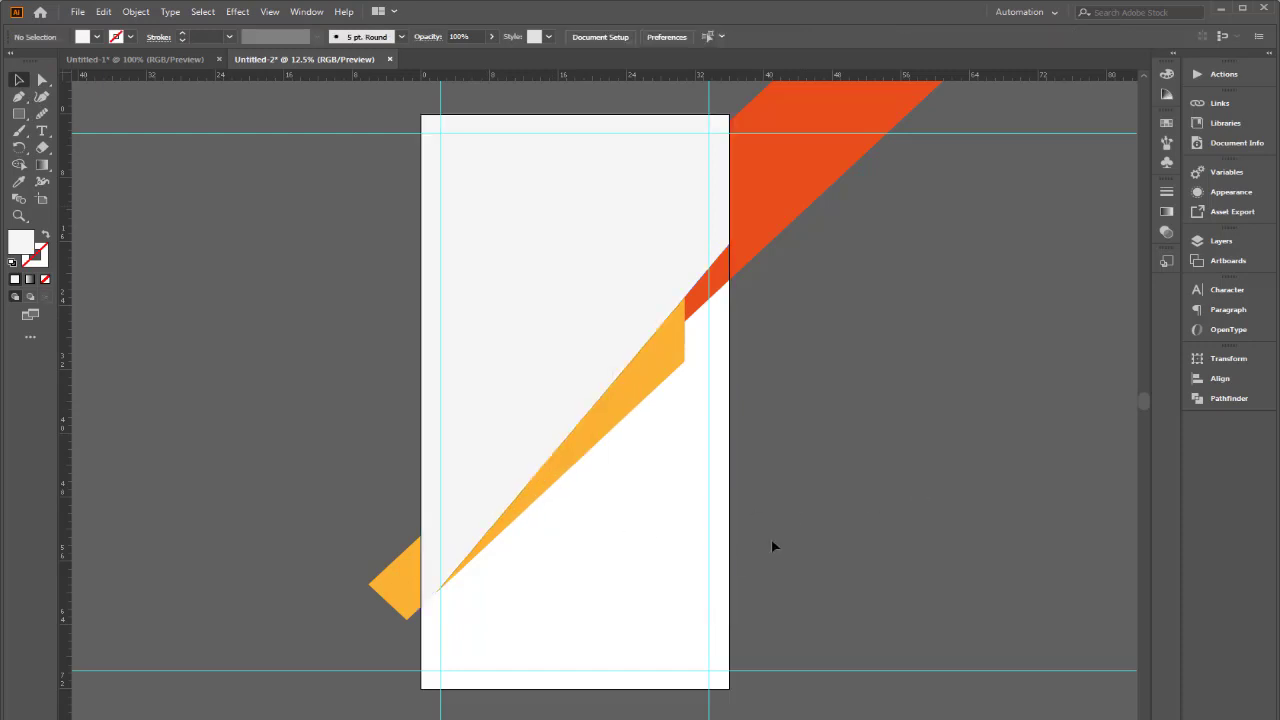
# - Raise the light grey shape's lower-left corner point so the shape is about 60 in tall
pyautogui.click(436, 558)
pyautogui.click(41, 79)
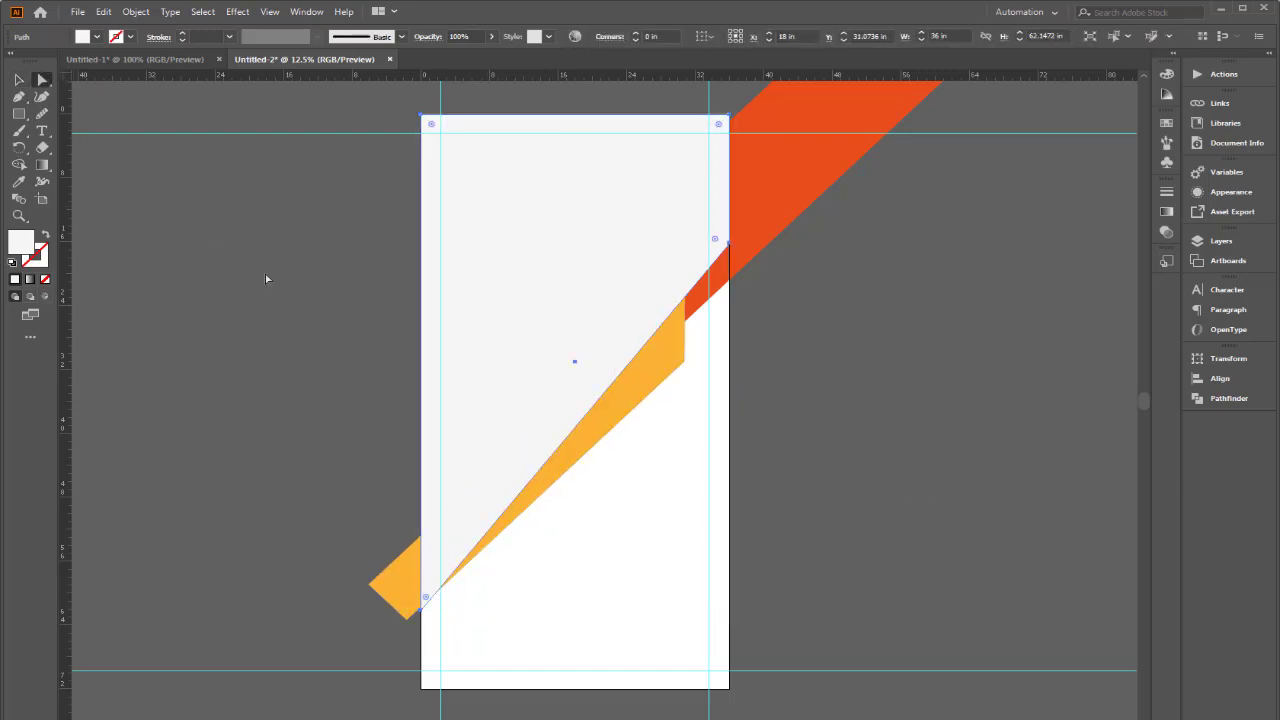
pyautogui.click(422, 609)
pyautogui.moveTo(421, 609); pyautogui.dragTo(421, 592)
pyautogui.click(18, 79)
pyautogui.click(471, 352)
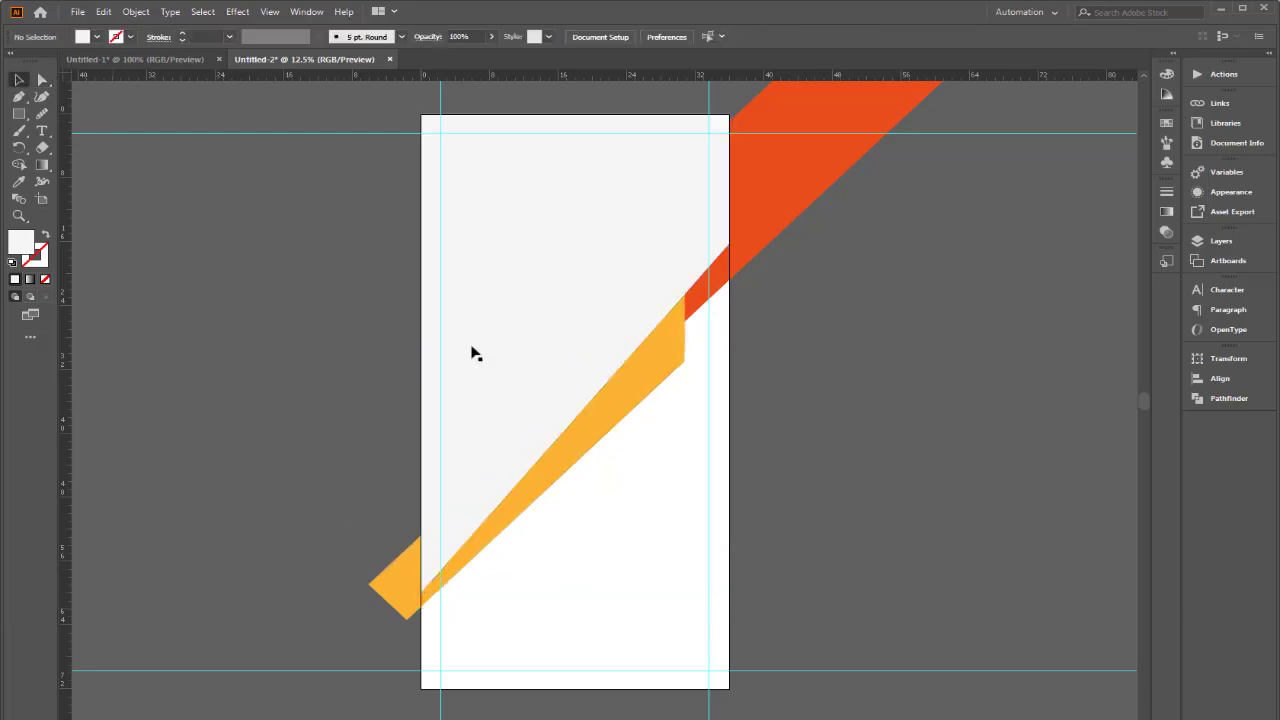
# - Send the light grey shape to the back, behind the ribbon bands
pyautogui.rightClick(612, 214)
pyautogui.moveTo(688, 452)
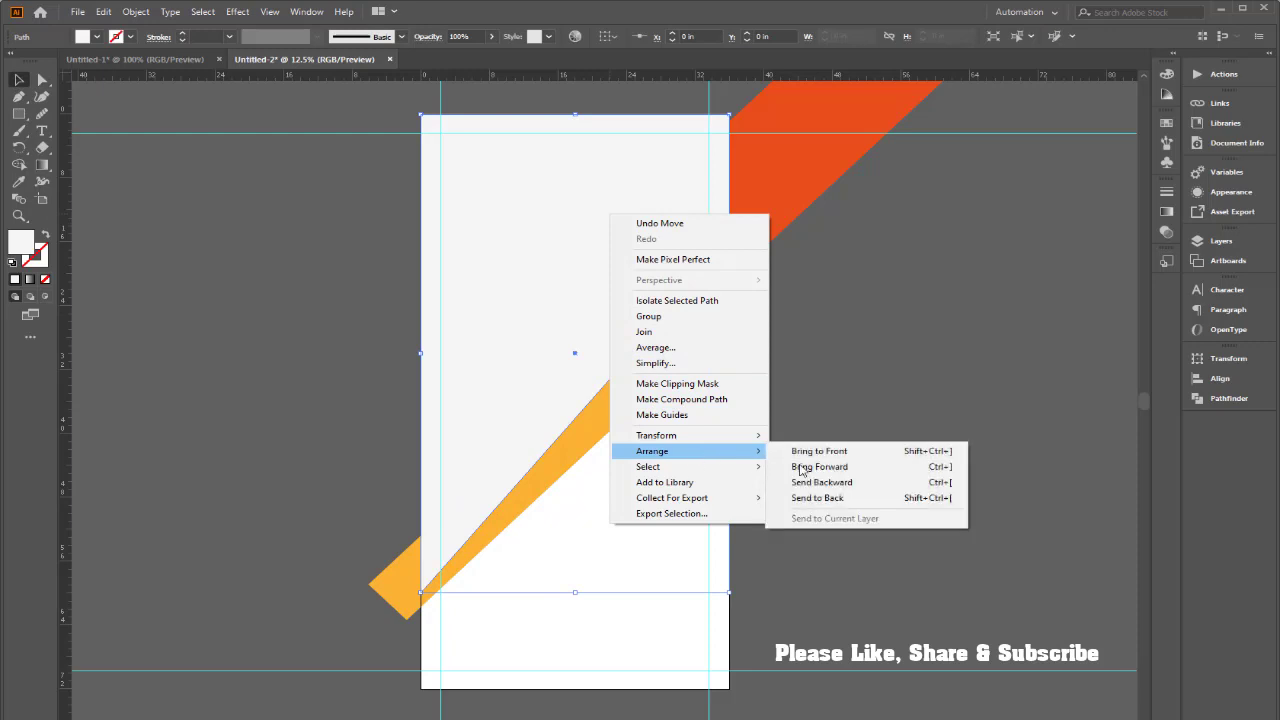
pyautogui.click(900, 500)
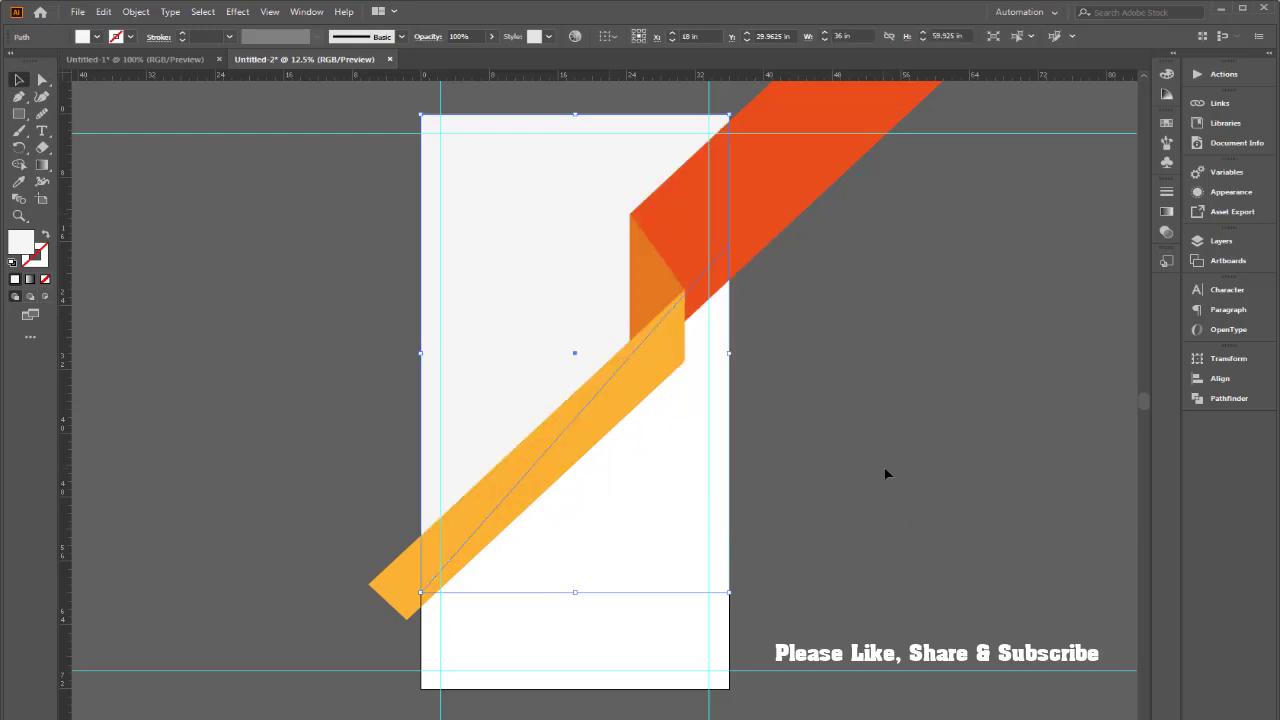
# - Fill the shape behind the ribbon with dark navy 1E284C
pyautogui.doubleClick(21, 253)
pyautogui.moveTo(511, 430); pyautogui.dragTo(510, 362)
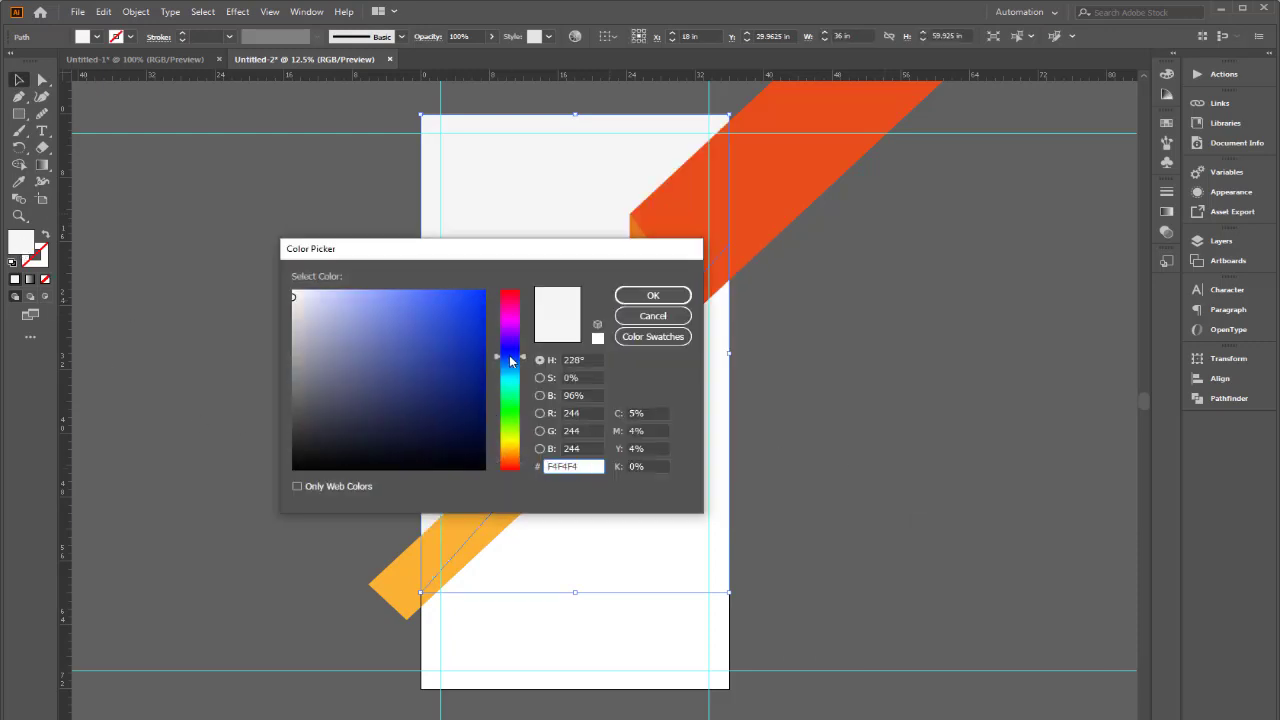
pyautogui.moveTo(457, 415); pyautogui.dragTo(408, 416)
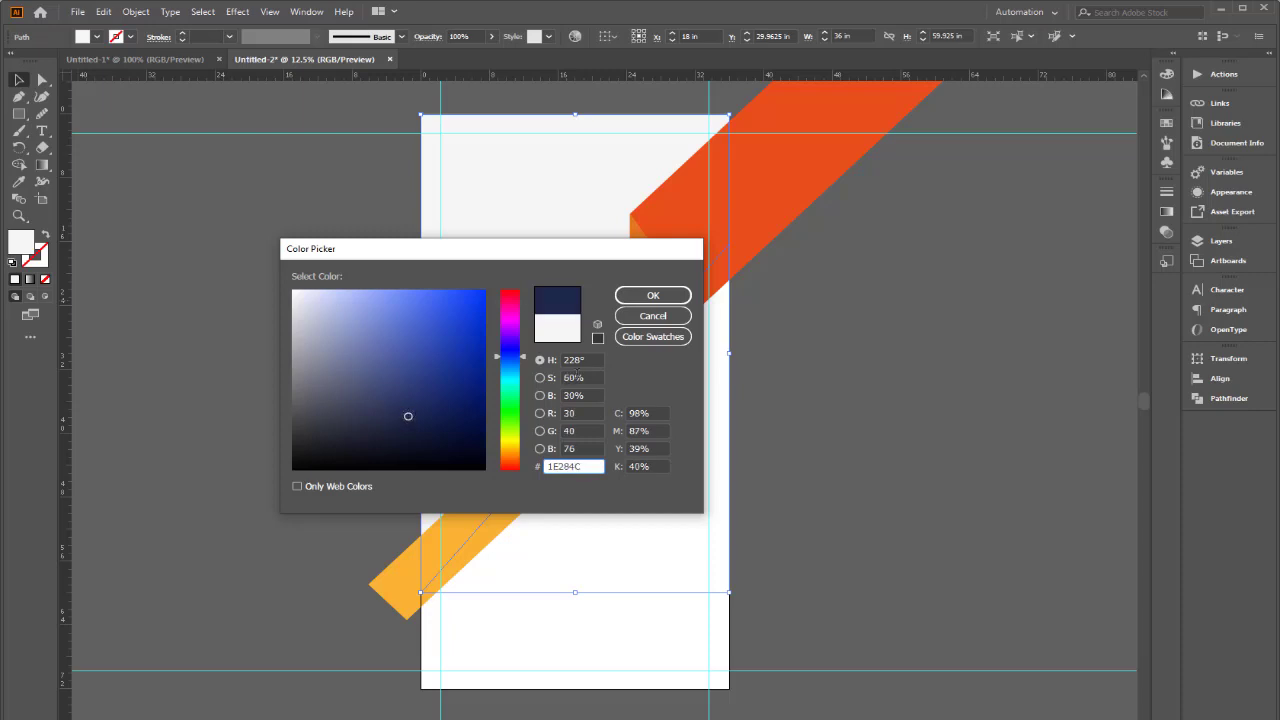
pyautogui.click(653, 295)
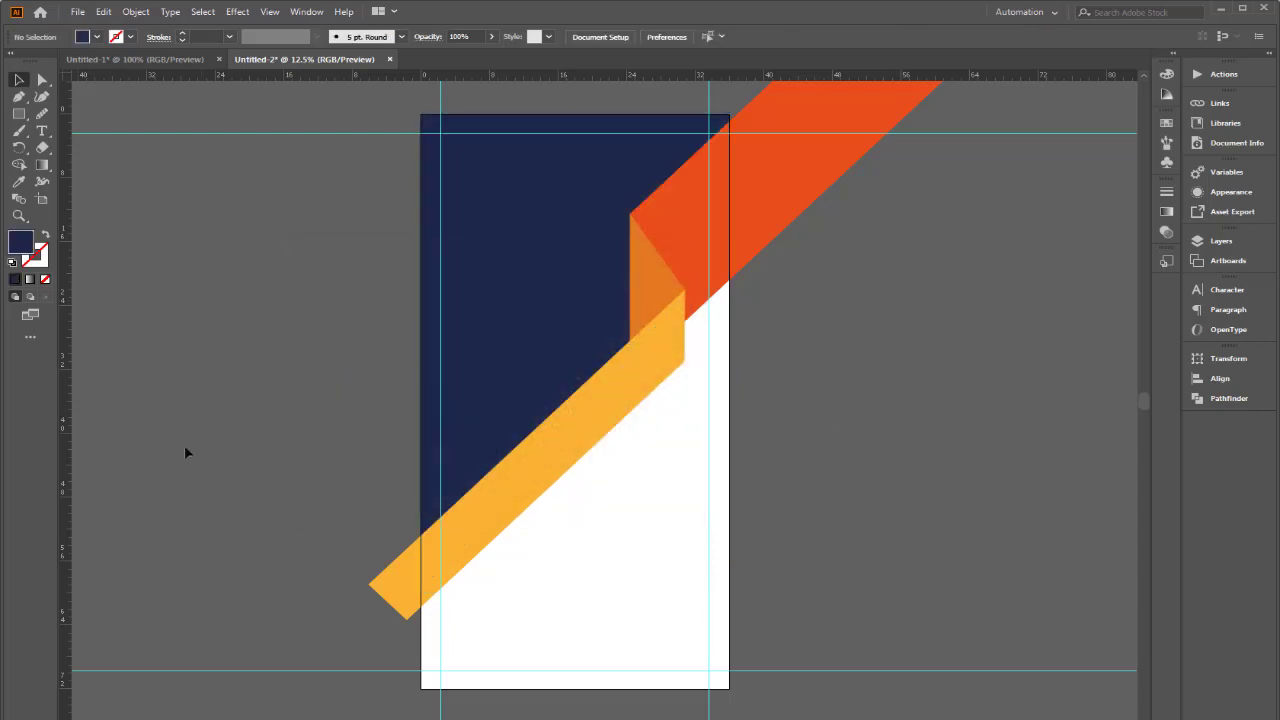
# - Draw a 36 by 72 in rectangle covering the whole artboard and fill it with white
pyautogui.scroll(-2, 614, 429)
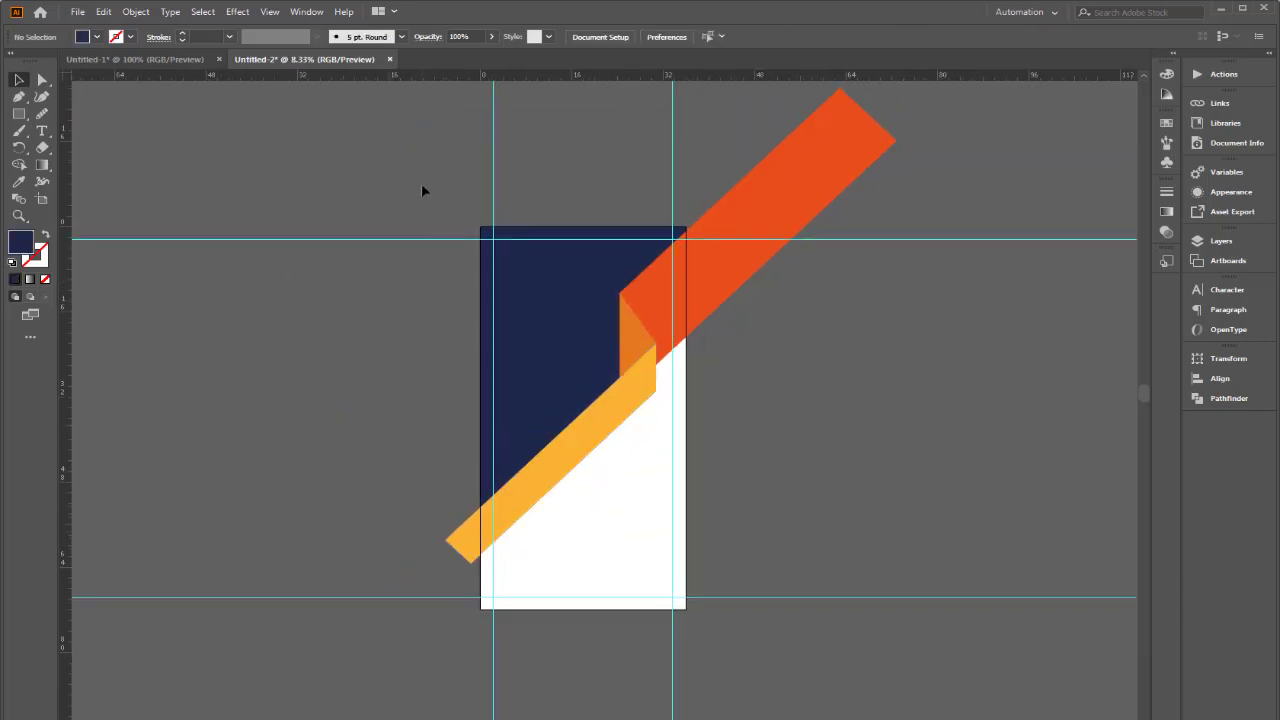
pyautogui.moveTo(422, 186); pyautogui.dragTo(720, 532)
pyautogui.click(742, 506)
pyautogui.moveTo(18, 113); pyautogui.dragTo(87, 118)
pyautogui.moveTo(482, 229); pyautogui.dragTo(686, 608)
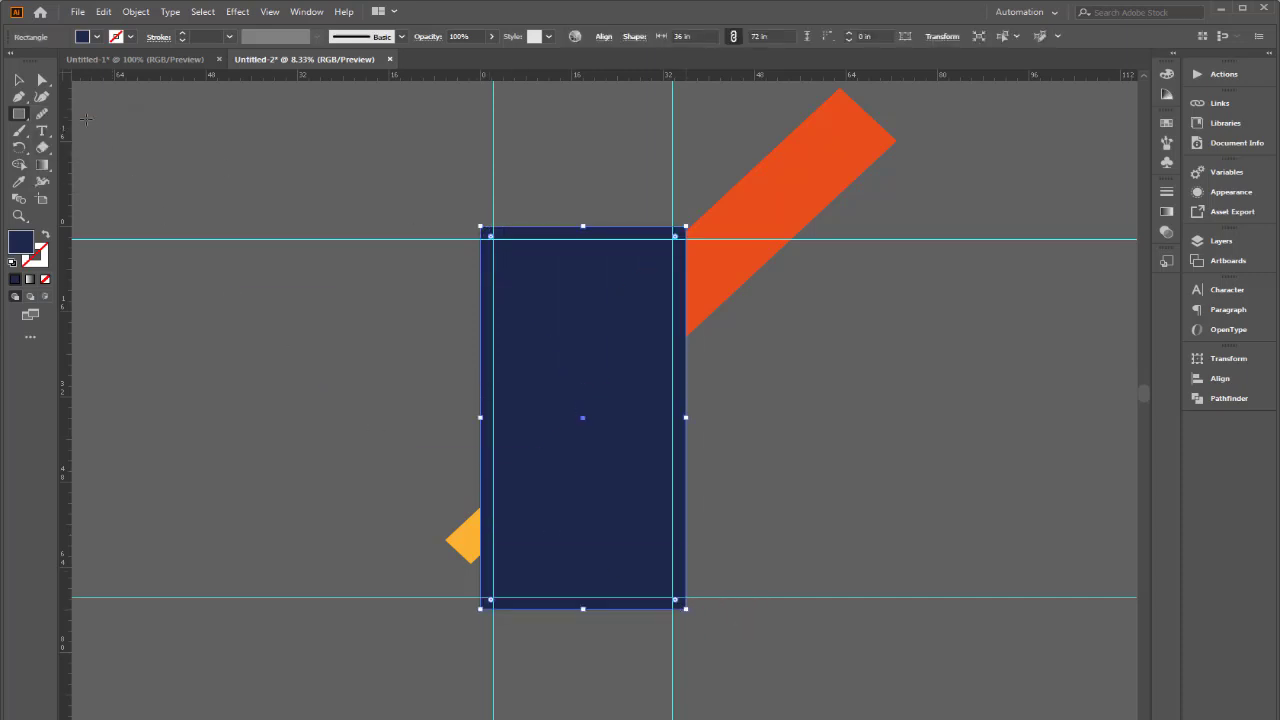
pyautogui.click(96, 37)
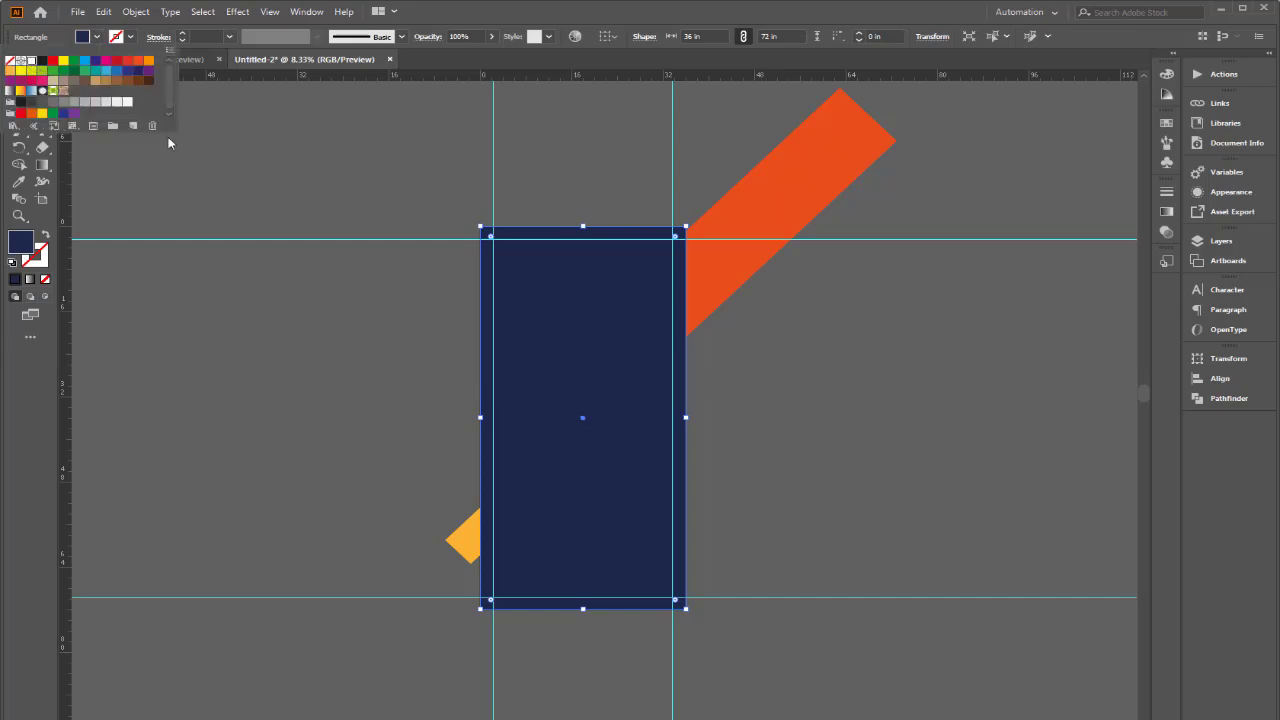
pyautogui.click(31, 61)
# - Select all the artwork and make a clipping mask from the artboard-sized rectangle
pyautogui.hotkey('ctrl', 'a')
pyautogui.rightClick(621, 348)
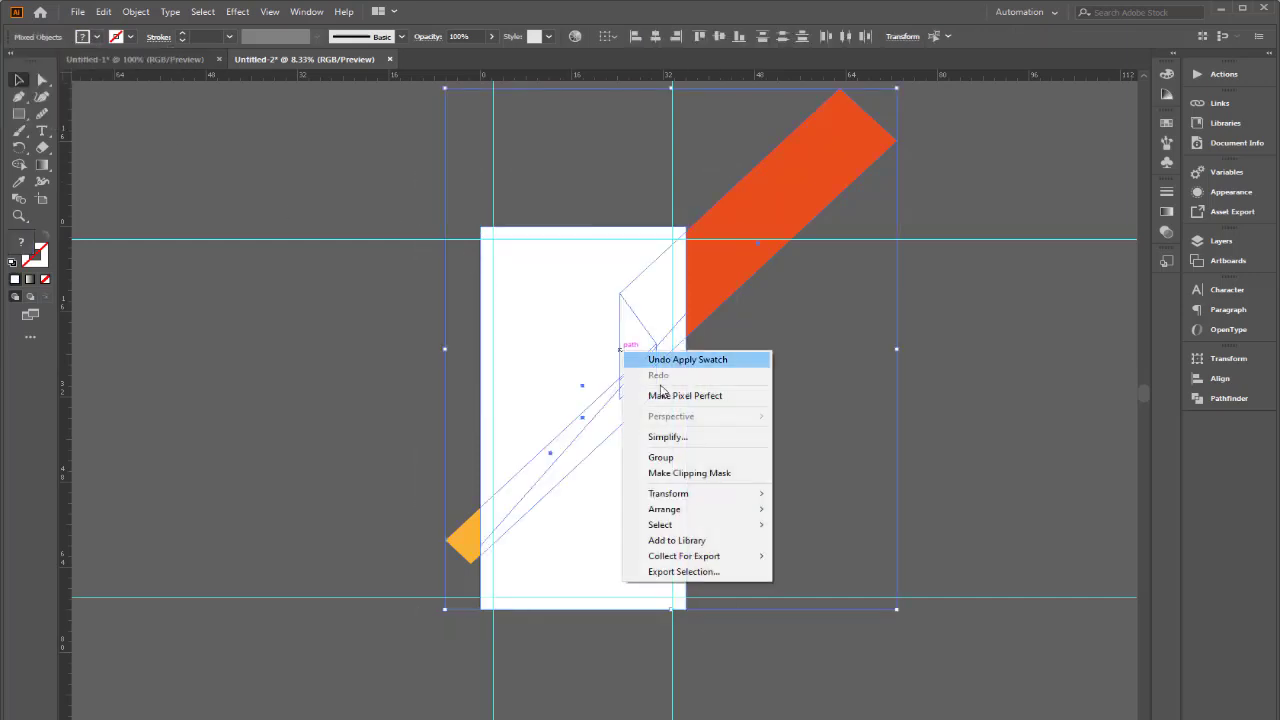
pyautogui.click(683, 476)
pyautogui.hotkey('ctrl', 'shift', 'a')
pyautogui.hotkey('ctrl', '=')
pyautogui.moveTo(611, 449); pyautogui.dragTo(592, 538)
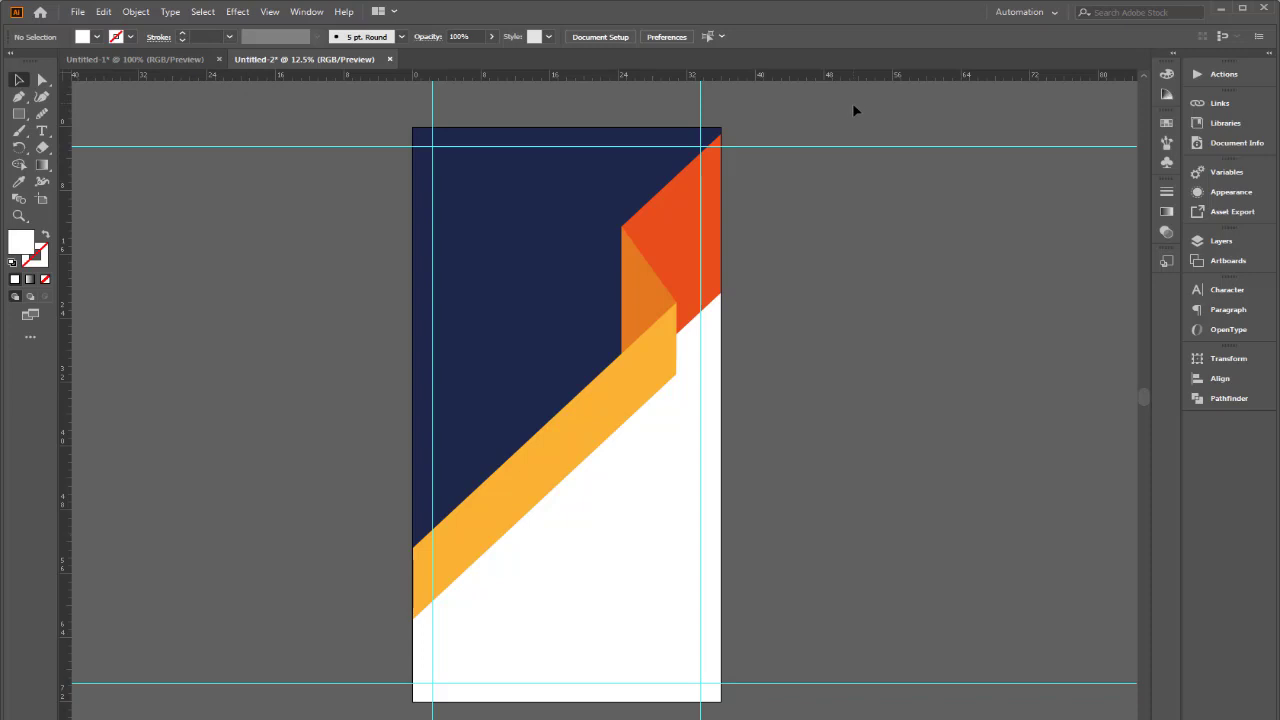
# - Paste the prepared group of logo, headlines, icons and text onto the banner and align its left edge with the left margin guide
pyautogui.hotkey('ctrl', 'v')
pyautogui.moveTo(735, 687); pyautogui.dragTo(728, 683)
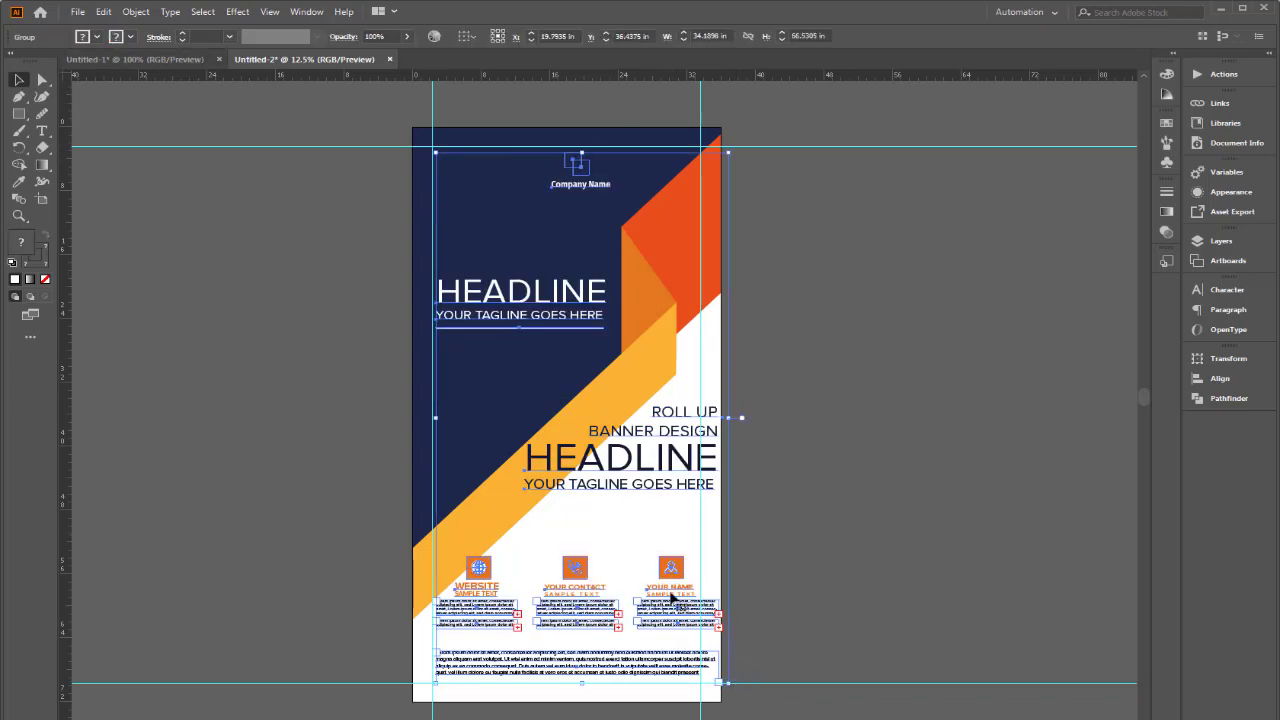
pyautogui.press('Left')
pyautogui.press('Left')
pyautogui.press('Left')
pyautogui.press('Left')
pyautogui.press('Left')
pyautogui.press('Left')
pyautogui.press('Left')
pyautogui.press('Left')
pyautogui.press('Left')
pyautogui.press('Left')
pyautogui.press('Left')
pyautogui.press('Left')
pyautogui.press('Left')
pyautogui.press('Left')
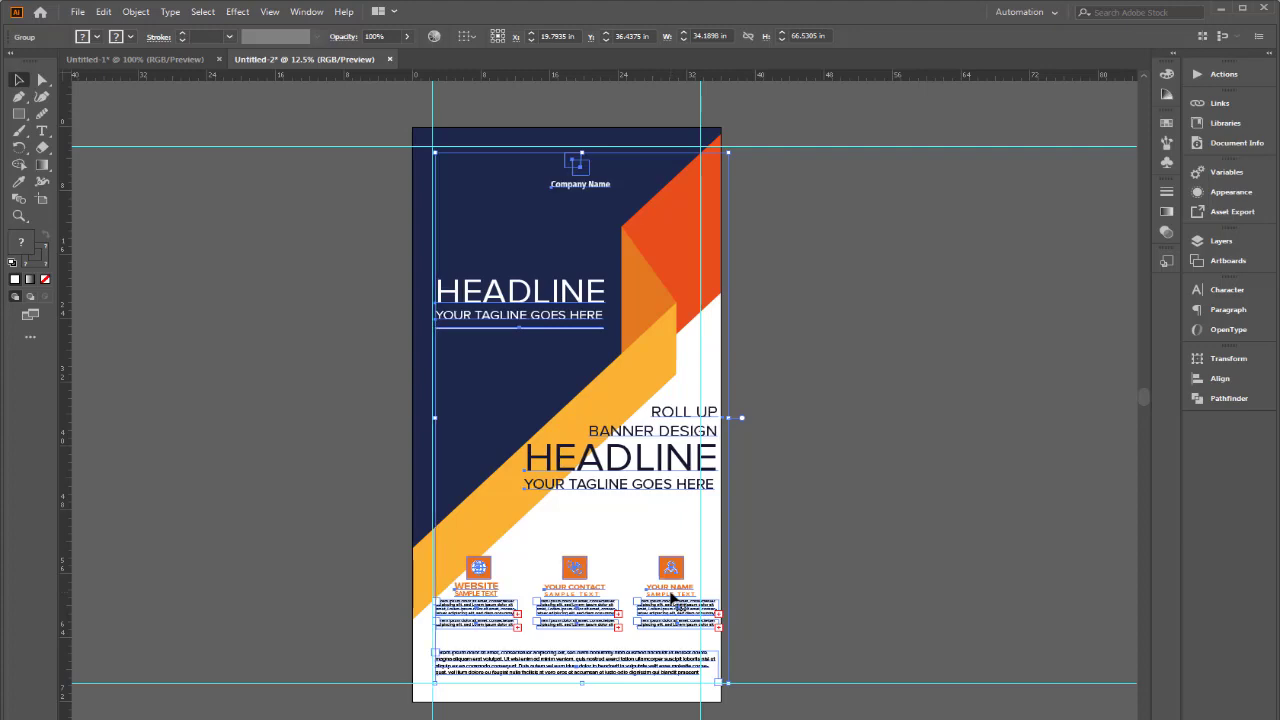
pyautogui.press('Left')
pyautogui.press('Left')
pyautogui.press('Left')
pyautogui.press('Left')
pyautogui.press('Left')
pyautogui.press('Left')
pyautogui.press('Left')
pyautogui.press('Left')
pyautogui.press('Left')
pyautogui.press('Left')
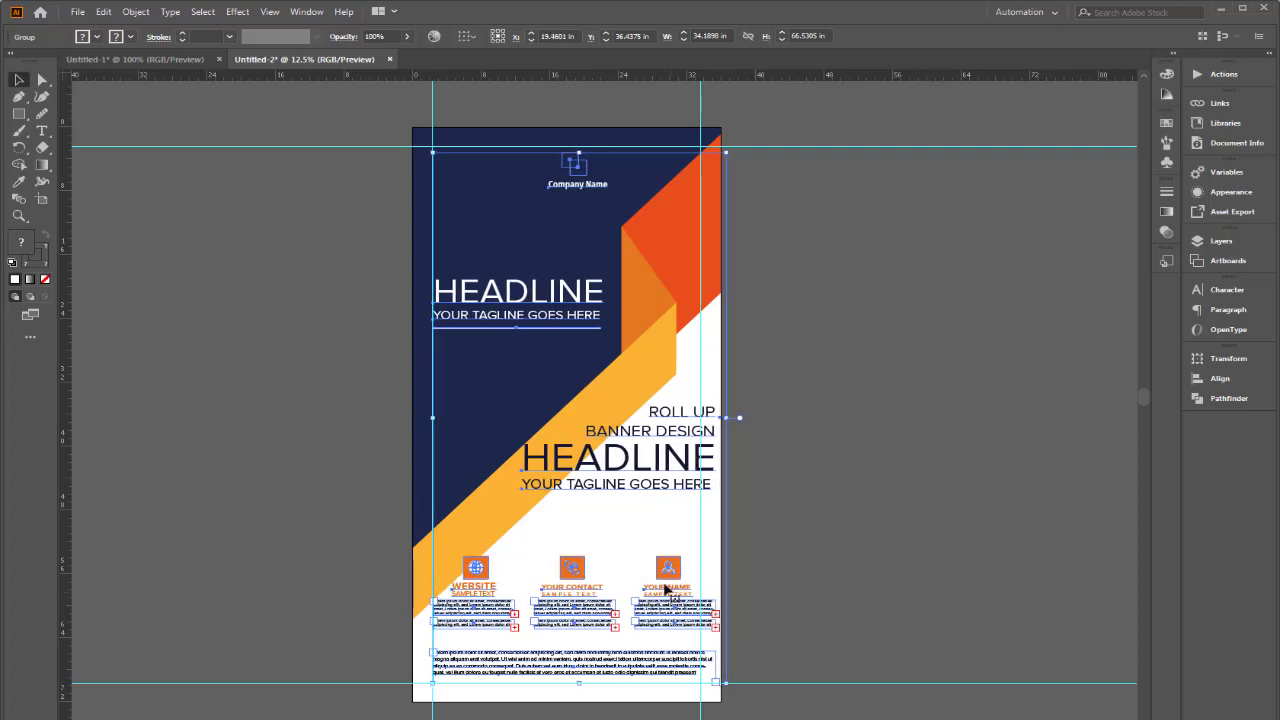
# - Scale the pasted content group down proportionally to fit within the right margin guide
pyautogui.moveTo(723, 683)
pyautogui.mouseDown()
pyautogui.moveTo(706, 700)
pyautogui.moveTo(705, 682)
pyautogui.mouseUp()
pyautogui.click(832, 581)
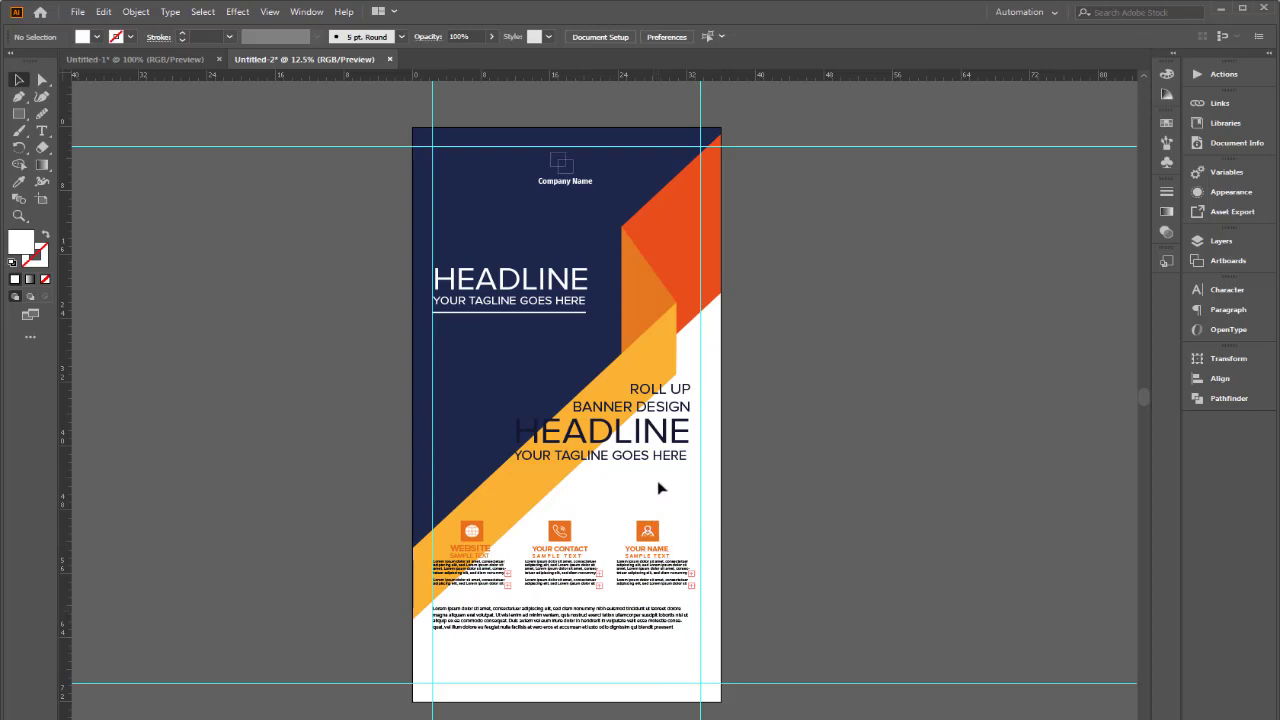
pyautogui.rightClick(620, 413)
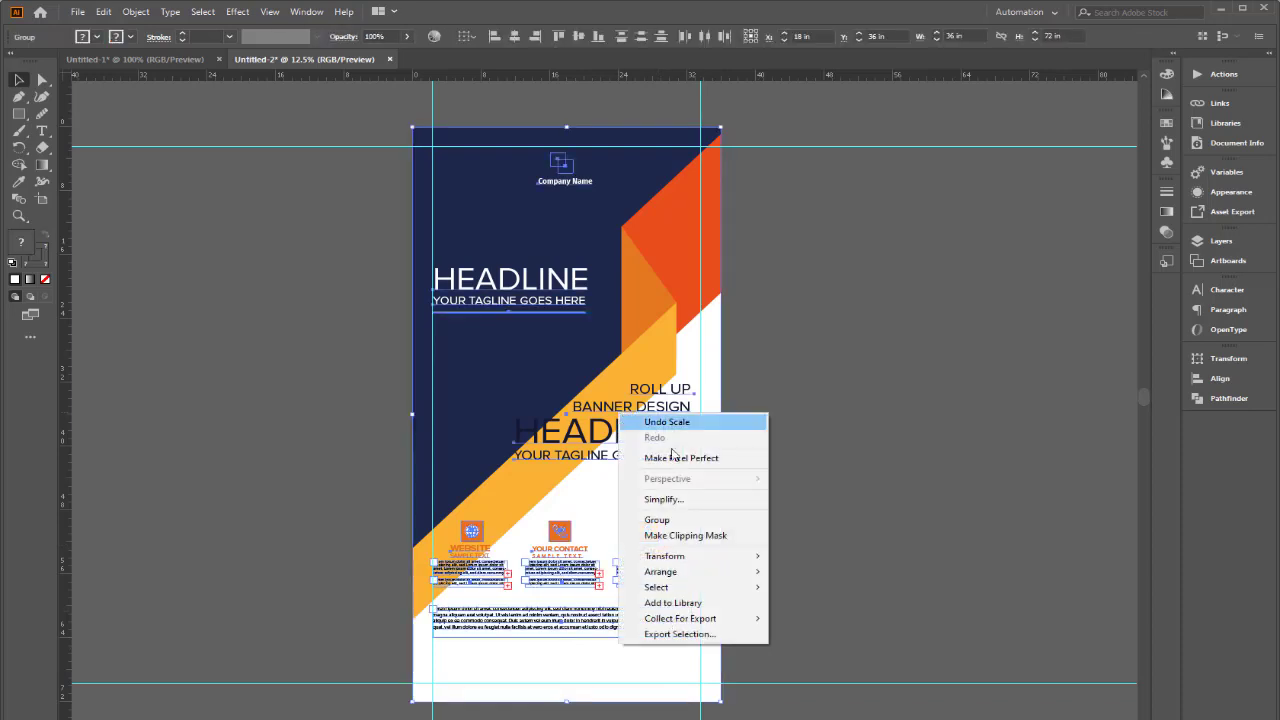
pyautogui.moveTo(678, 560)
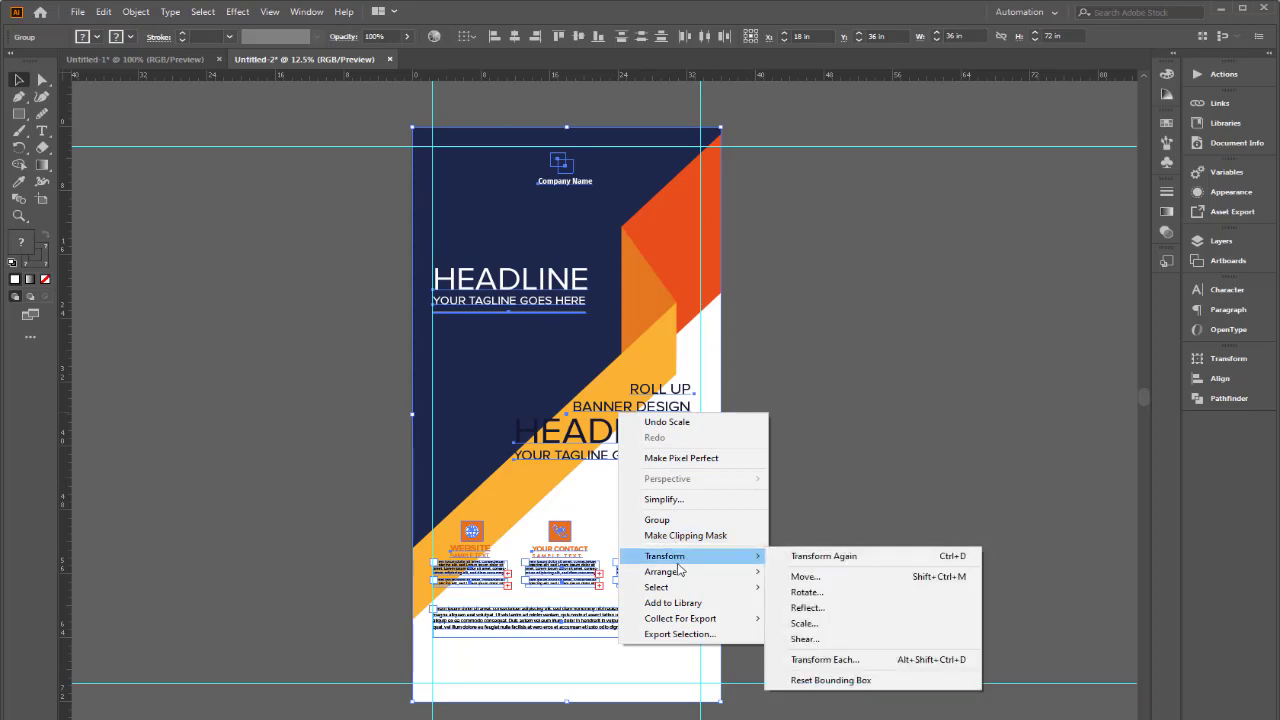
pyautogui.click(861, 476)
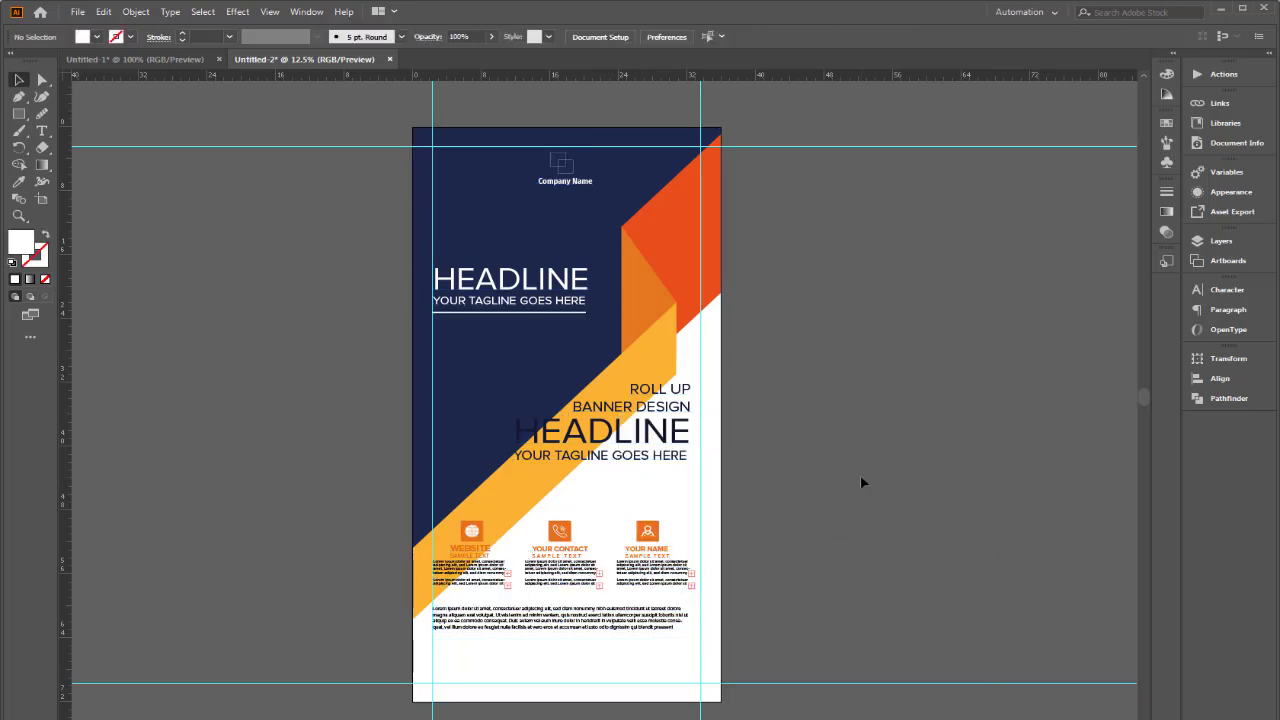
# - Ungroup the pasted content group of logo, headlines, icons and text so its parts can be arranged individually
pyautogui.rightClick(656, 540)
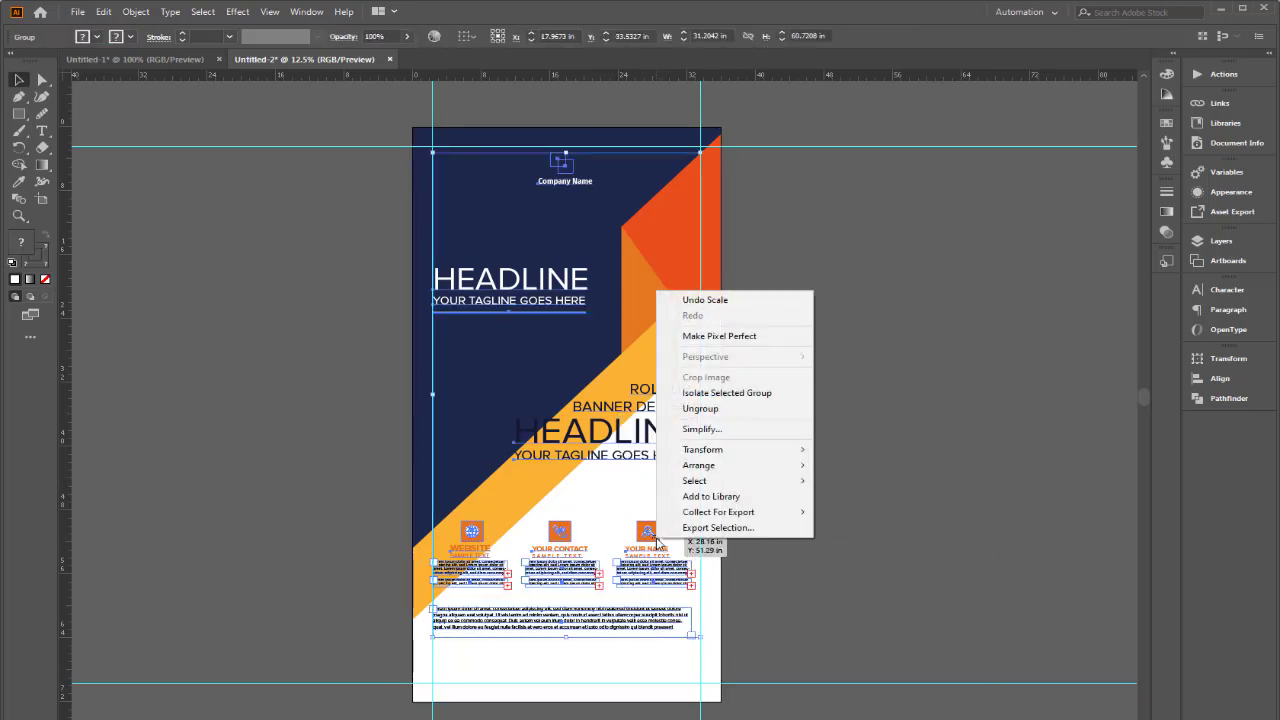
pyautogui.click(701, 408)
pyautogui.click(806, 523)
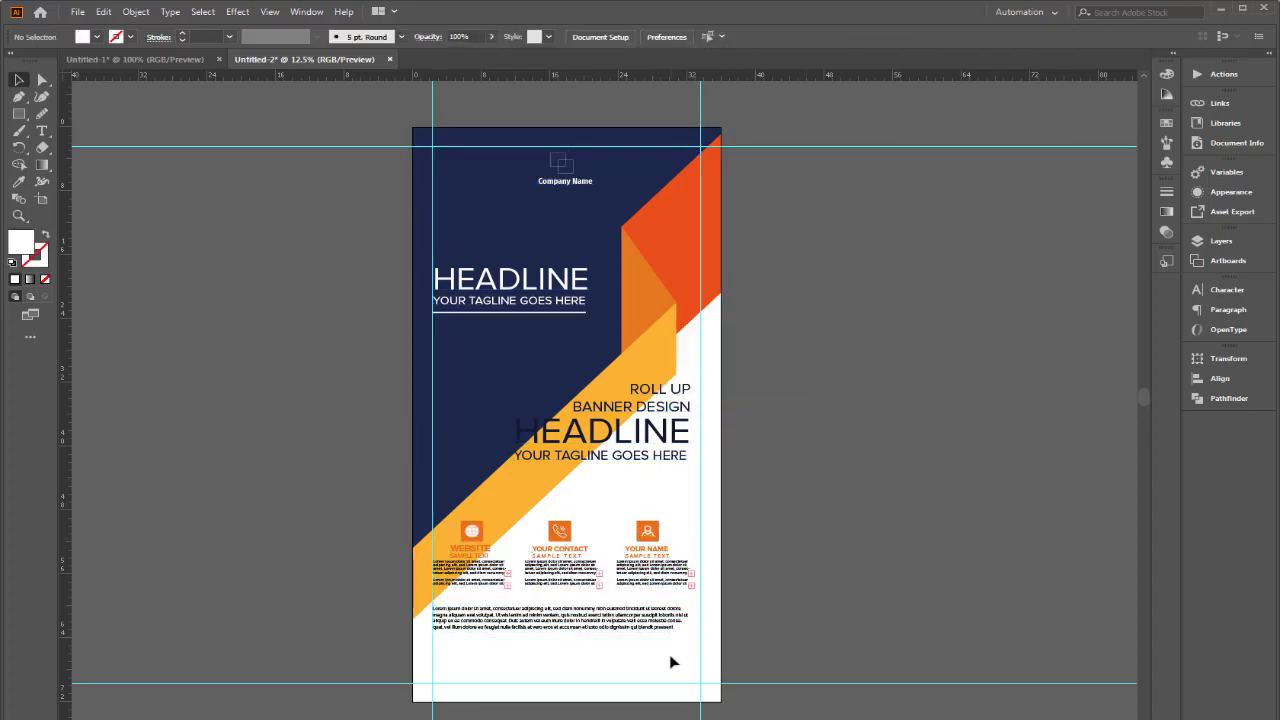
pyautogui.moveTo(672, 651); pyautogui.dragTo(474, 553)
pyautogui.click(778, 521)
pyautogui.moveTo(482, 636); pyautogui.dragTo(491, 614)
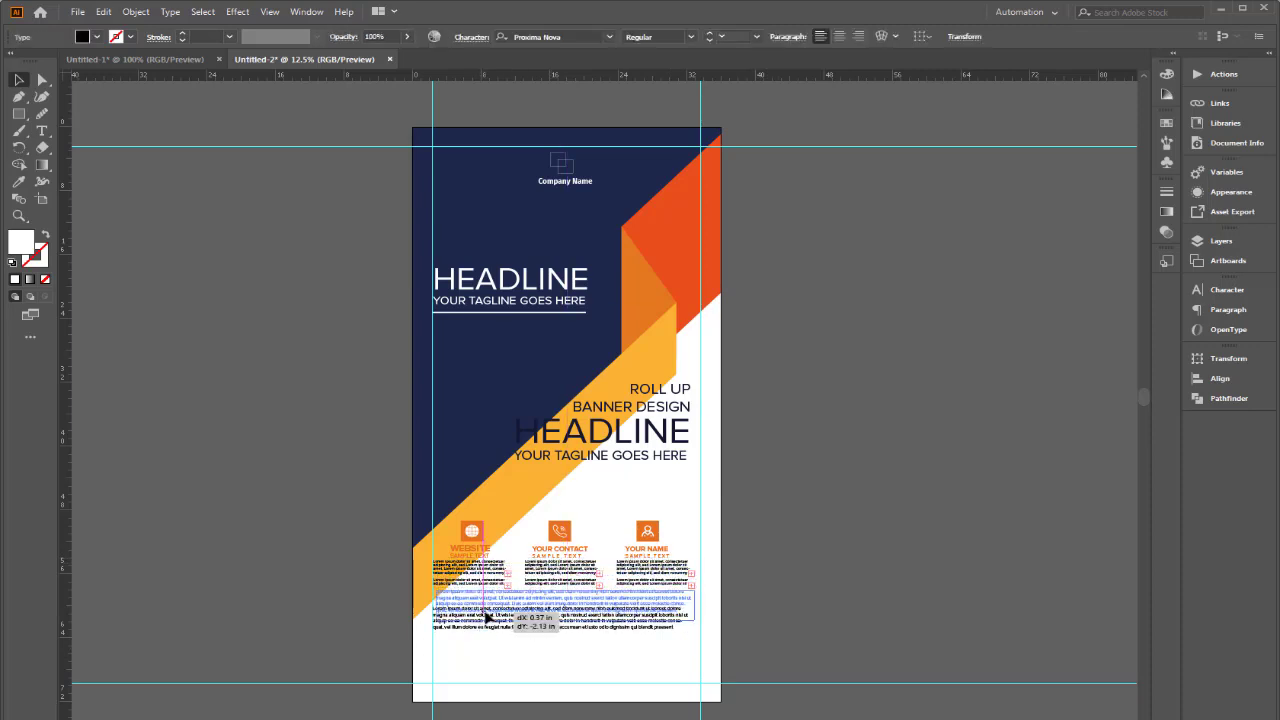
pyautogui.click(560, 663)
# - Move the three columns of small body text and the wide paragraph below them down together, closer to the bottom margin guide
pyautogui.moveTo(585, 593); pyautogui.dragTo(493, 576)
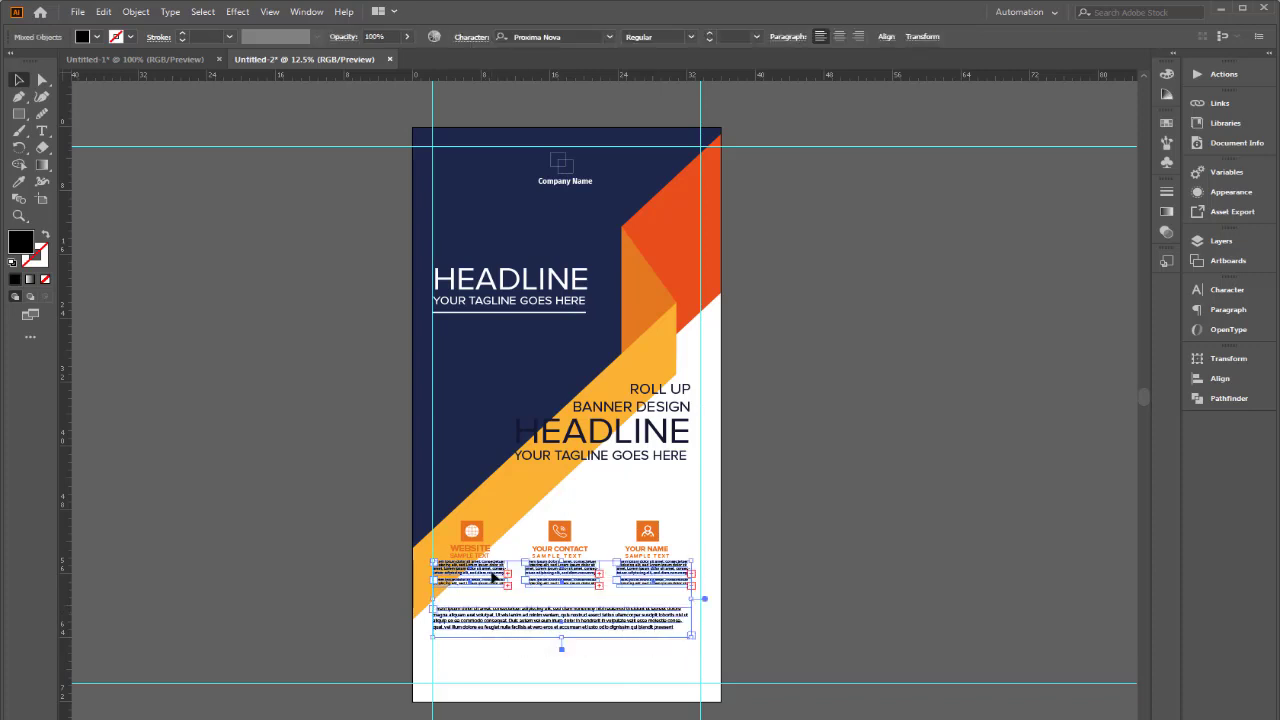
pyautogui.hotkey('shift', 'Down')
pyautogui.hotkey('shift', 'Down')
pyautogui.hotkey('shift', 'Down')
pyautogui.hotkey('shift', 'Down')
pyautogui.hotkey('shift', 'Down')
pyautogui.hotkey('shift', 'Down')
pyautogui.hotkey('shift', 'Down')
pyautogui.hotkey('shift', 'Down')
pyautogui.hotkey('shift', 'Down')
pyautogui.hotkey('shift', 'Down')
pyautogui.hotkey('shift', 'Down')
pyautogui.hotkey('shift', 'Down')
pyautogui.hotkey('shift', 'Down')
pyautogui.hotkey('shift', 'Down')
pyautogui.hotkey('shift', 'Down')
pyautogui.hotkey('shift', 'Down')
pyautogui.hotkey('shift', 'Down')
pyautogui.hotkey('shift', 'Down')
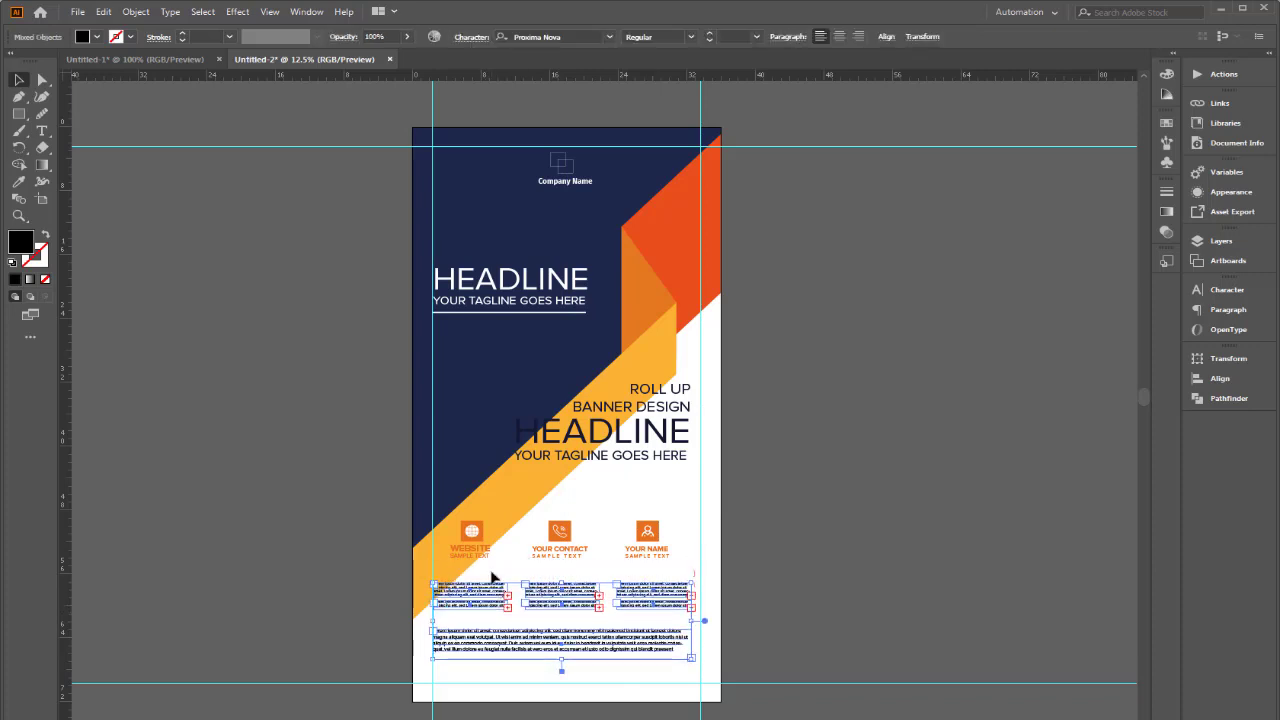
pyautogui.hotkey('shift', 'Down')
pyautogui.hotkey('shift', 'Down')
pyautogui.hotkey('shift', 'Down')
pyautogui.hotkey('shift', 'Down')
pyautogui.hotkey('shift', 'Down')
pyautogui.hotkey('shift', 'Down')
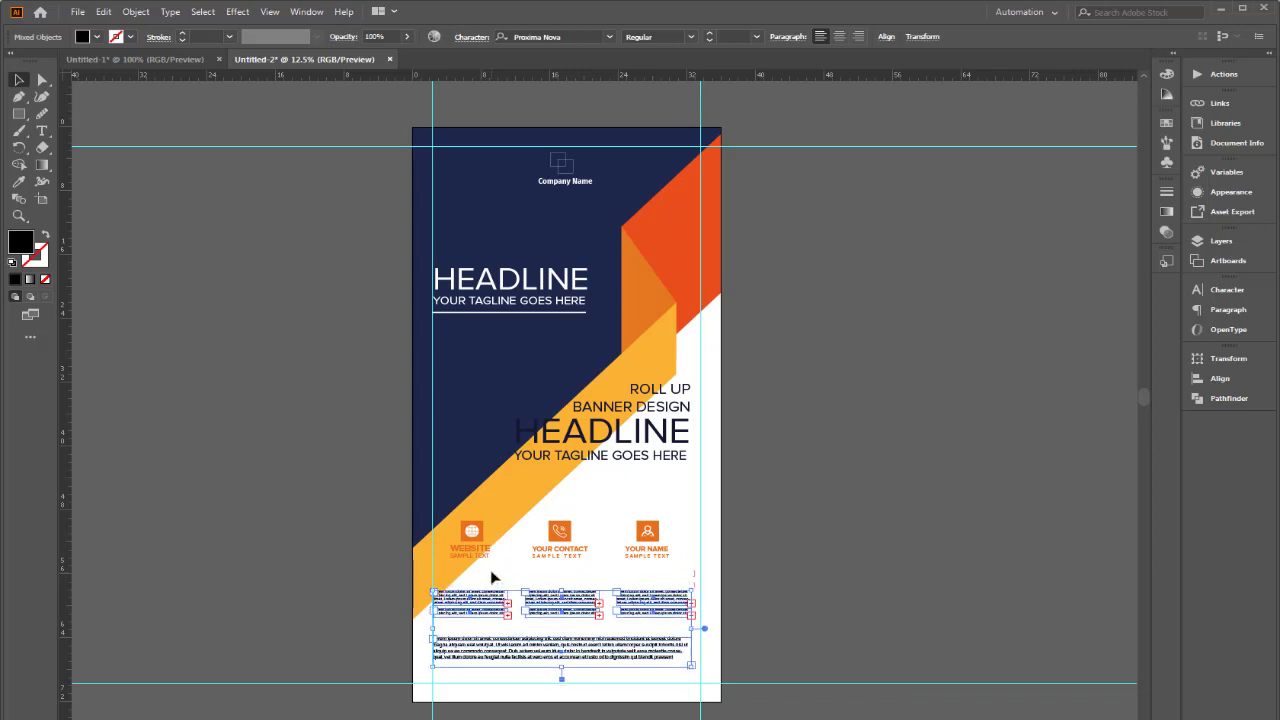
pyautogui.hotkey('shift', 'Down')
pyautogui.hotkey('shift', 'Down')
# - Move the YOUR CONTACT and YOUR NAME icons with their labels down to sit just above their body text columns
pyautogui.moveTo(670, 568); pyautogui.dragTo(547, 537)
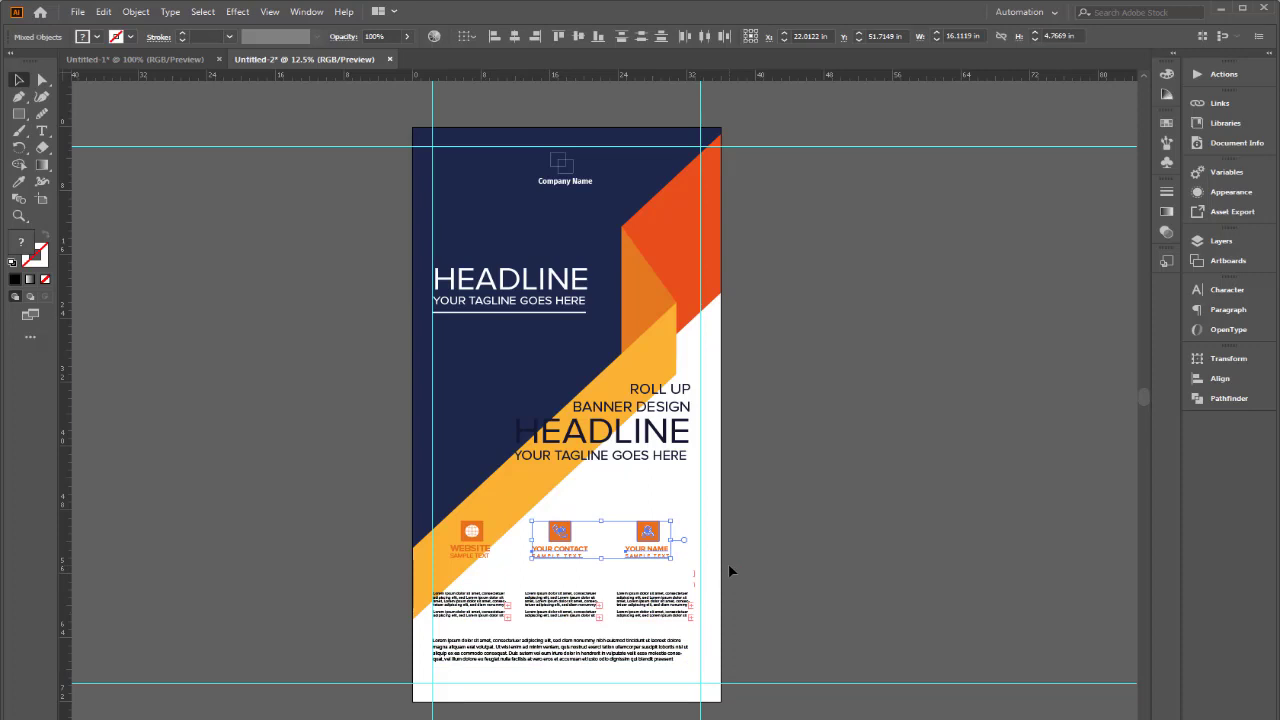
pyautogui.hotkey('shift', 'Down')
pyautogui.hotkey('shift', 'Down')
pyautogui.hotkey('shift', 'Down')
pyautogui.hotkey('shift', 'Down')
pyautogui.hotkey('shift', 'Down')
pyautogui.hotkey('shift', 'Down')
pyautogui.hotkey('shift', 'Down')
pyautogui.hotkey('shift', 'Down')
pyautogui.hotkey('shift', 'Down')
pyautogui.hotkey('shift', 'Down')
pyautogui.hotkey('shift', 'Down')
pyautogui.hotkey('shift', 'Down')
pyautogui.hotkey('shift', 'Down')
pyautogui.hotkey('shift', 'Down')
pyautogui.hotkey('shift', 'Down')
pyautogui.hotkey('shift', 'Down')
pyautogui.hotkey('shift', 'Down')
pyautogui.hotkey('shift', 'Down')
pyautogui.hotkey('shift', 'Down')
pyautogui.hotkey('shift', 'Down')
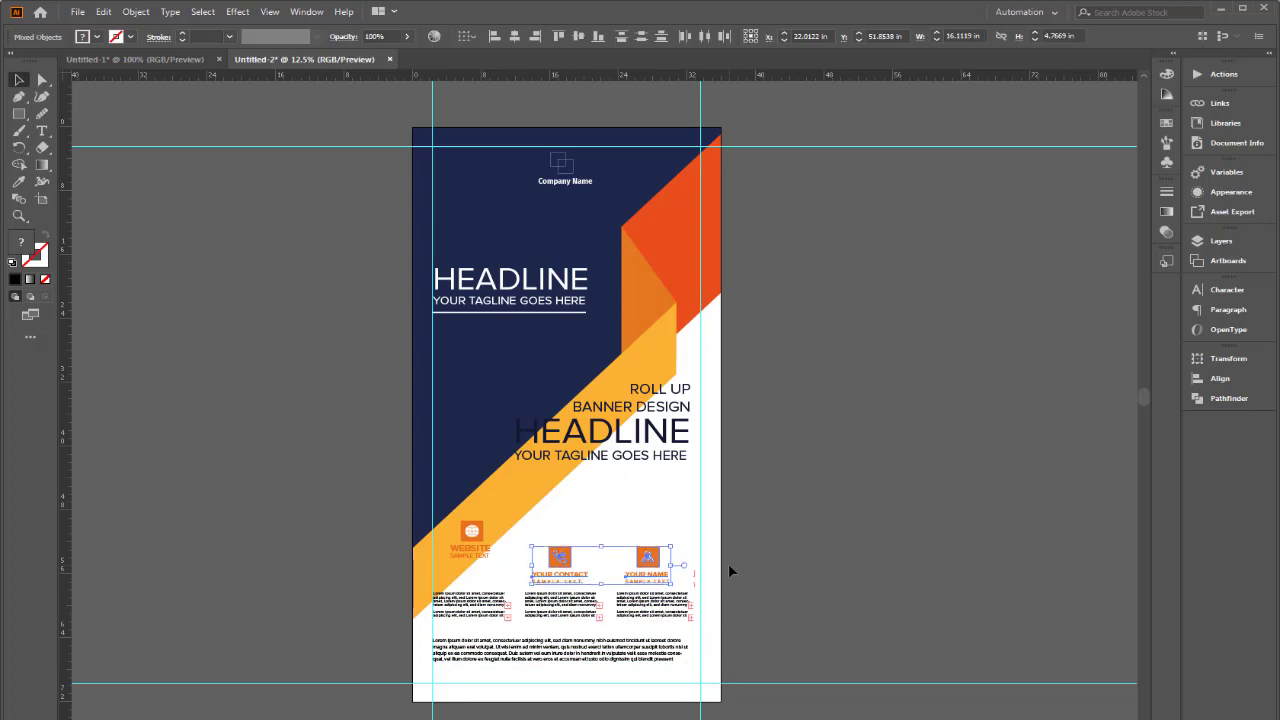
pyautogui.click(610, 534)
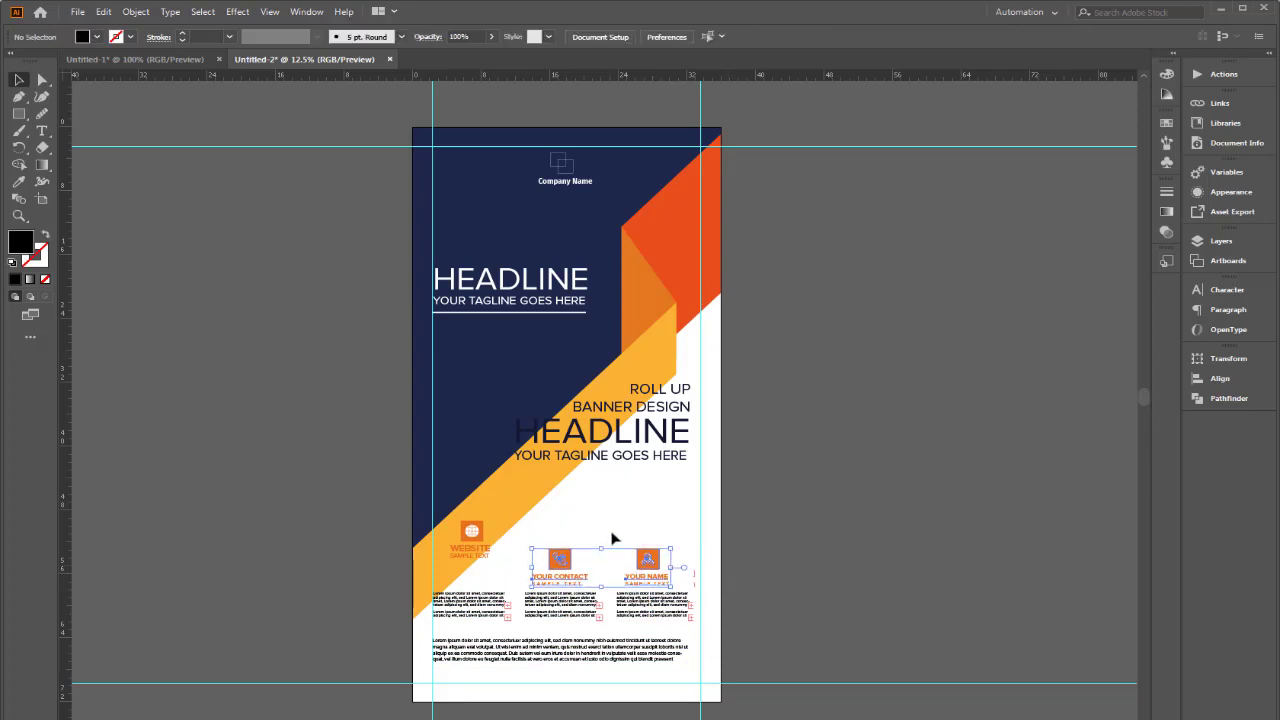
# - Move the WEBSITE icon and its label down until they line up with the other two icons
pyautogui.click(486, 557)
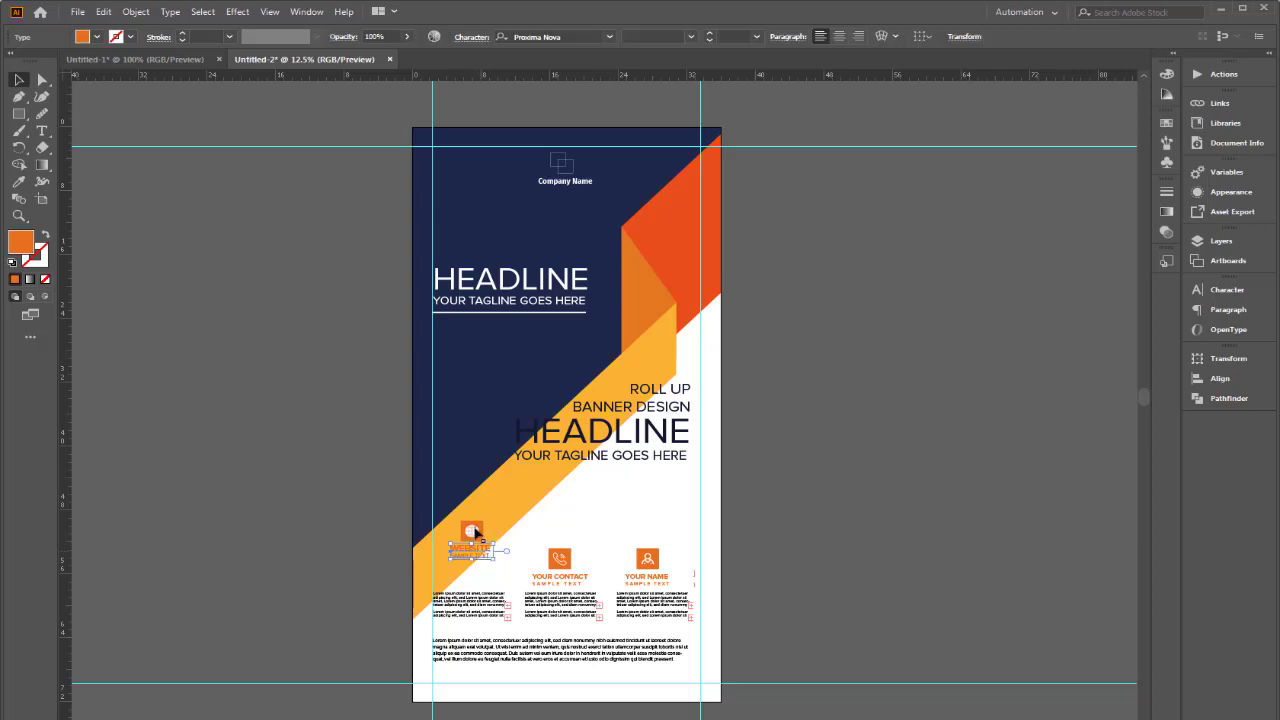
pyautogui.keyDown('shift'); pyautogui.click(474, 532); pyautogui.keyUp('shift')
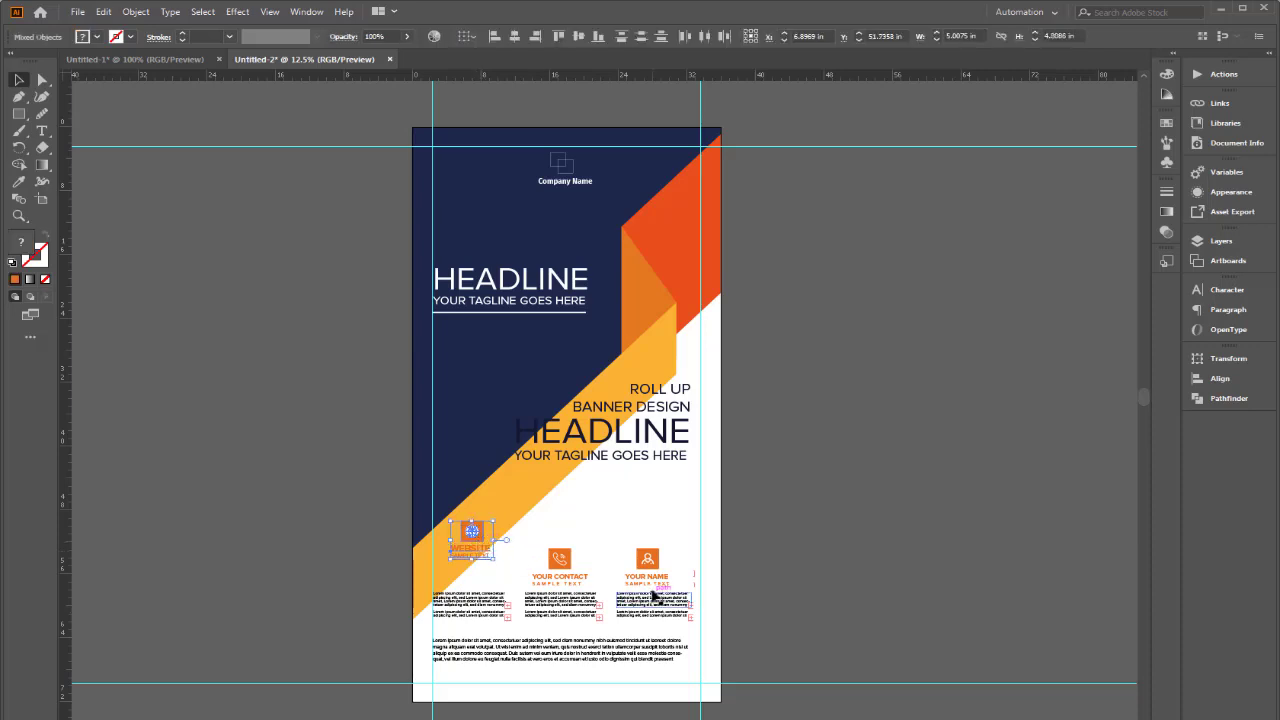
pyautogui.hotkey('shift', 'Down')
pyautogui.hotkey('shift', 'Down')
pyautogui.hotkey('shift', 'Down')
pyautogui.hotkey('shift', 'Down')
pyautogui.hotkey('shift', 'Down')
pyautogui.hotkey('shift', 'Down')
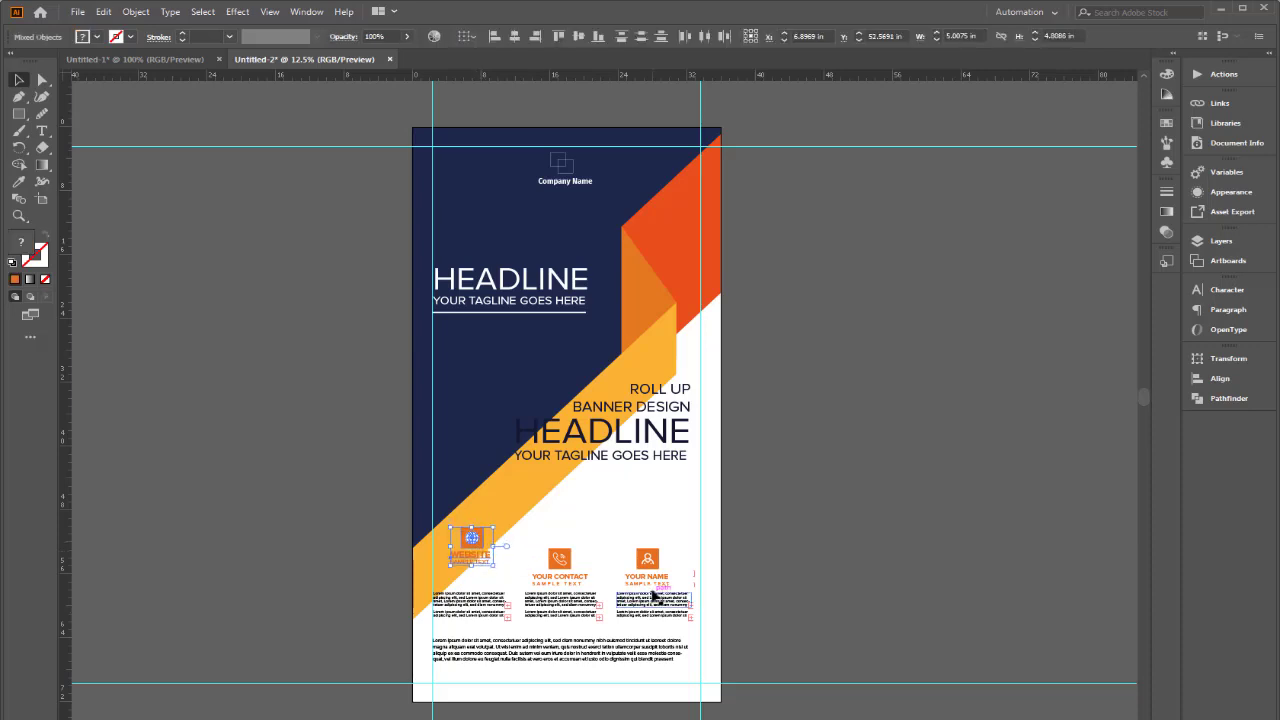
pyautogui.hotkey('shift', 'Down')
pyautogui.hotkey('shift', 'Down')
pyautogui.hotkey('shift', 'Down')
pyautogui.hotkey('shift', 'Down')
pyautogui.hotkey('shift', 'Down')
pyautogui.hotkey('shift', 'Down')
pyautogui.hotkey('shift', 'Down')
pyautogui.hotkey('shift', 'Down')
pyautogui.hotkey('shift', 'Down')
pyautogui.hotkey('shift', 'Down')
pyautogui.hotkey('shift', 'Down')
pyautogui.hotkey('shift', 'Down')
pyautogui.hotkey('shift', 'Down')
pyautogui.hotkey('shift', 'Down')
pyautogui.hotkey('shift', 'Down')
pyautogui.hotkey('shift', 'Down')
pyautogui.hotkey('shift', 'Down')
pyautogui.hotkey('shift', 'Down')
pyautogui.hotkey('shift', 'Down')
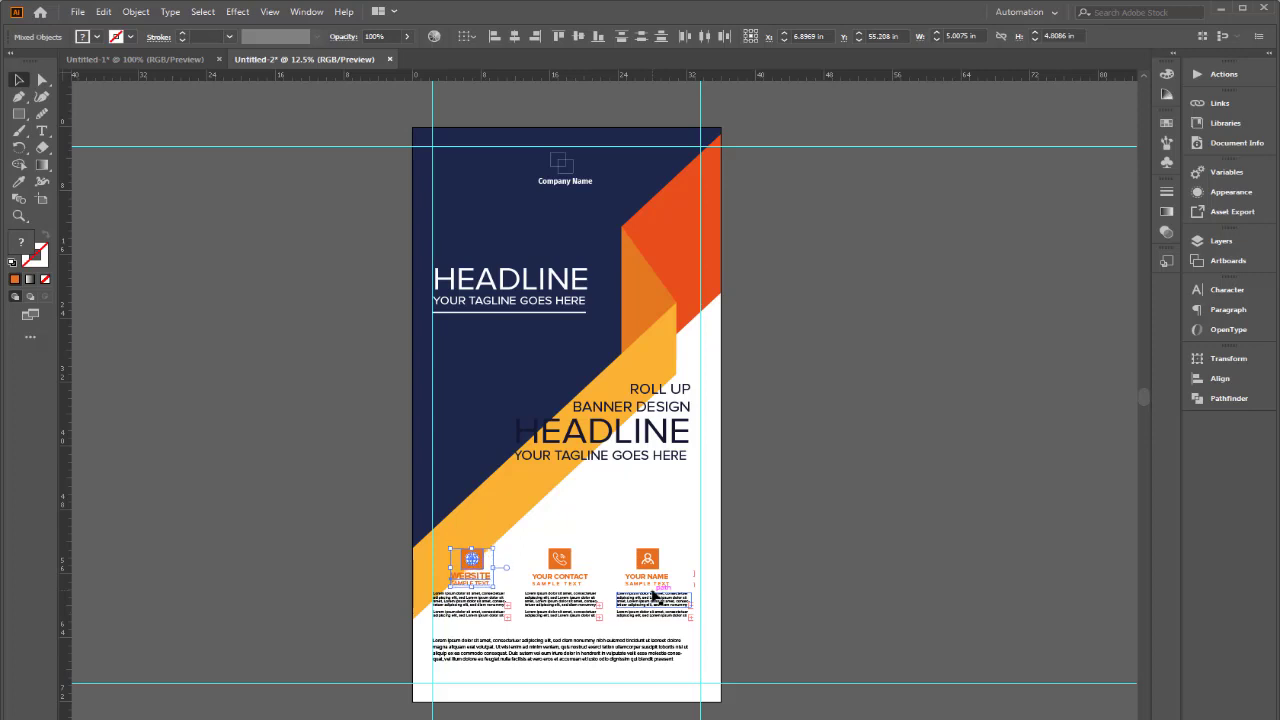
pyautogui.click(850, 523)
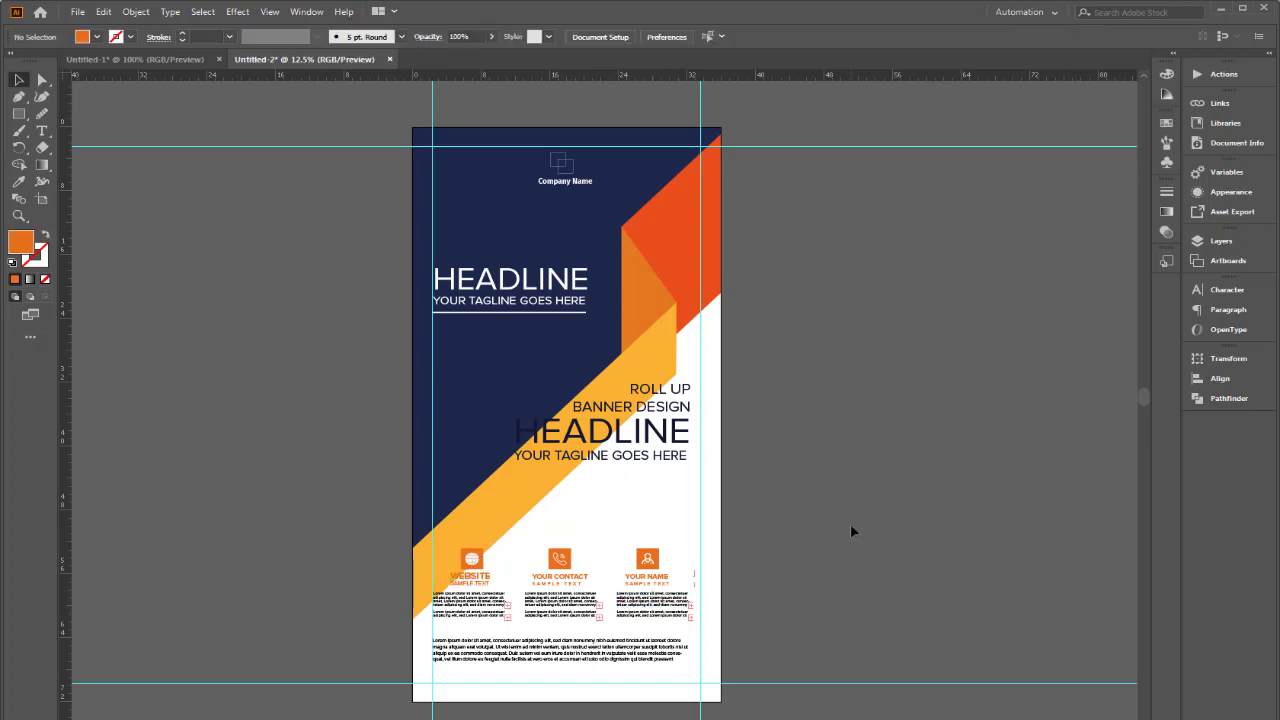
# - Move the dark ROLL UP BANNER DESIGN and HEADLINE text block down and right, so its text ends just inside the right margin guide
pyautogui.moveTo(347, 533); pyautogui.dragTo(823, 683)
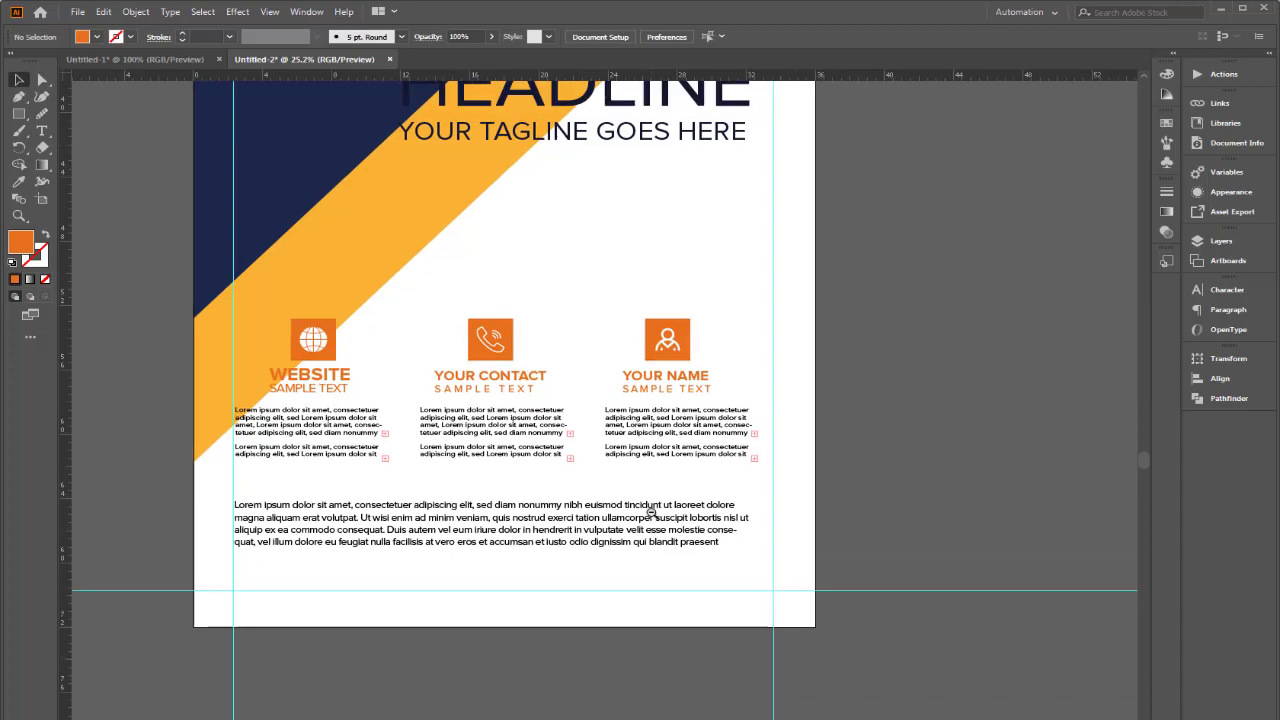
pyautogui.keyDown('ctrl'); pyautogui.keyDown('alt'); pyautogui.click(651, 507); pyautogui.keyUp('alt'); pyautogui.keyUp('ctrl')
pyautogui.hotkey('ctrl', '0')
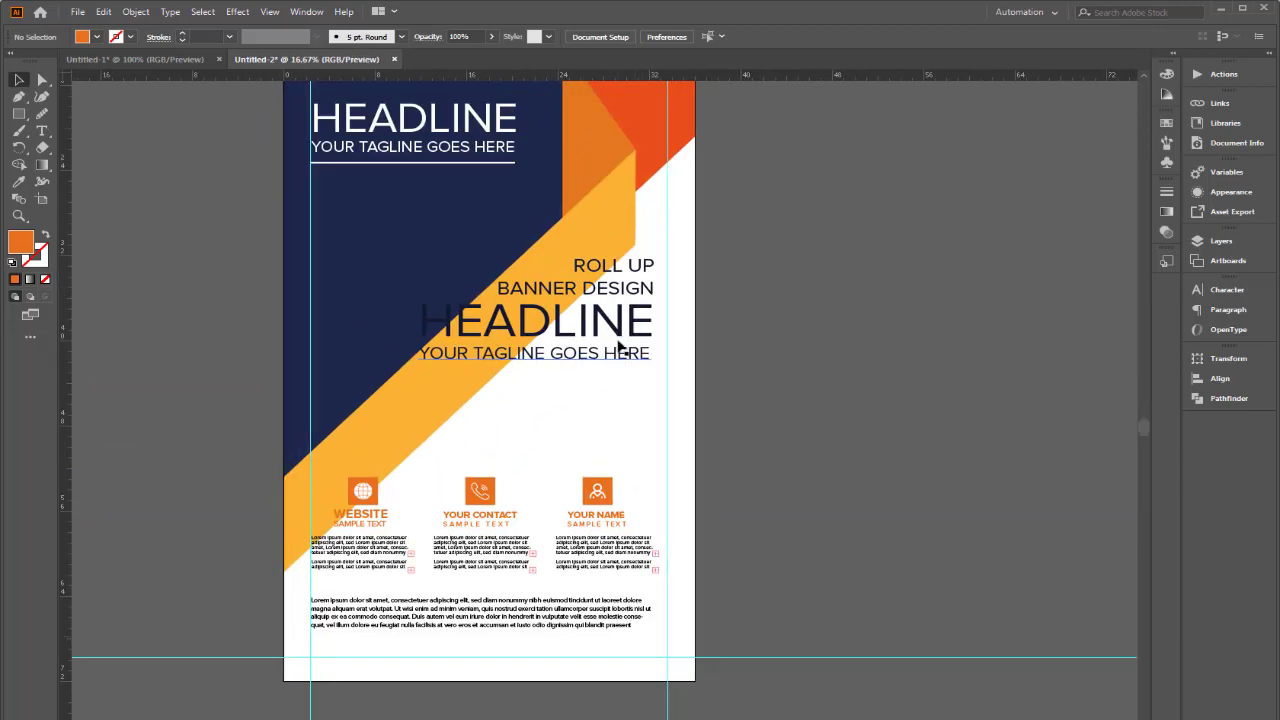
pyautogui.click(618, 345)
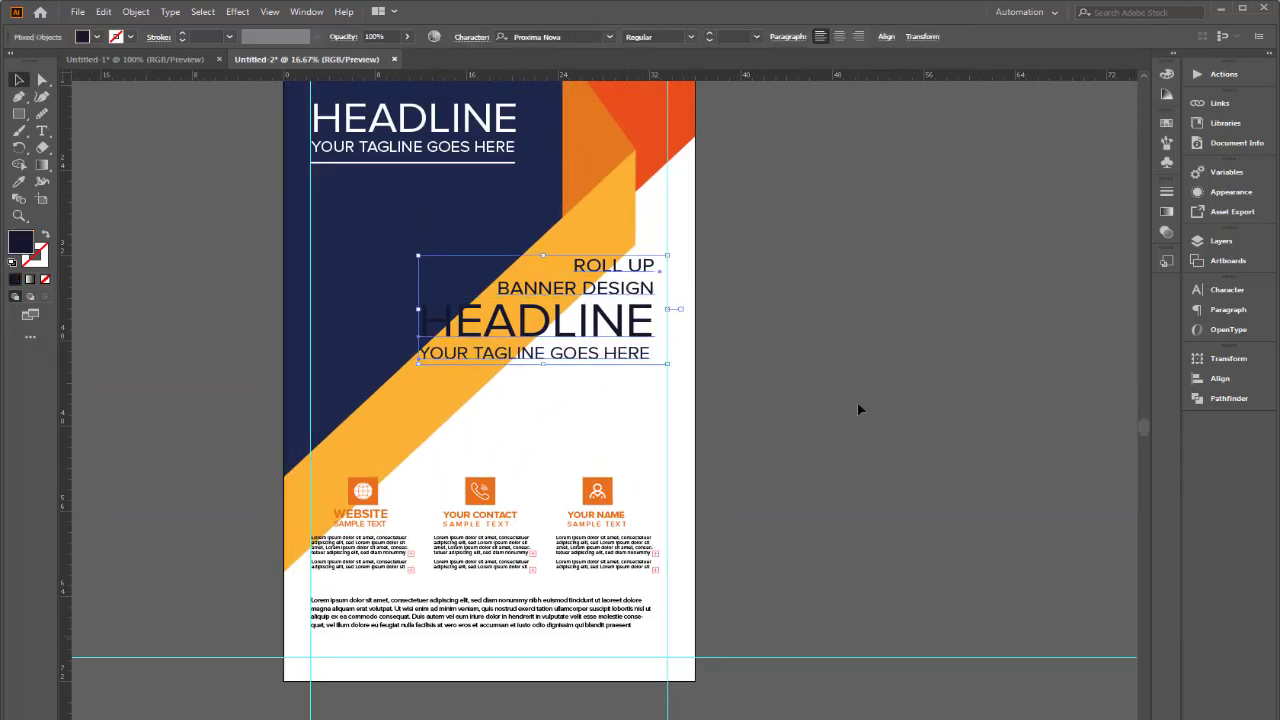
pyautogui.hotkey('shift', 'Down')
pyautogui.hotkey('shift', 'Down')
pyautogui.hotkey('shift', 'Down')
pyautogui.hotkey('shift', 'Down')
pyautogui.hotkey('shift', 'Down')
pyautogui.hotkey('shift', 'Down')
pyautogui.hotkey('shift', 'Down')
pyautogui.hotkey('shift', 'Down')
pyautogui.hotkey('shift', 'Down')
pyautogui.hotkey('shift', 'Down')
pyautogui.hotkey('shift', 'Down')
pyautogui.hotkey('shift', 'Down')
pyautogui.hotkey('shift', 'Down')
pyautogui.hotkey('shift', 'Down')
pyautogui.hotkey('shift', 'Down')
pyautogui.hotkey('shift', 'Down')
pyautogui.hotkey('shift', 'Down')
pyautogui.hotkey('shift', 'Down')
pyautogui.hotkey('shift', 'Down')
pyautogui.hotkey('shift', 'Down')
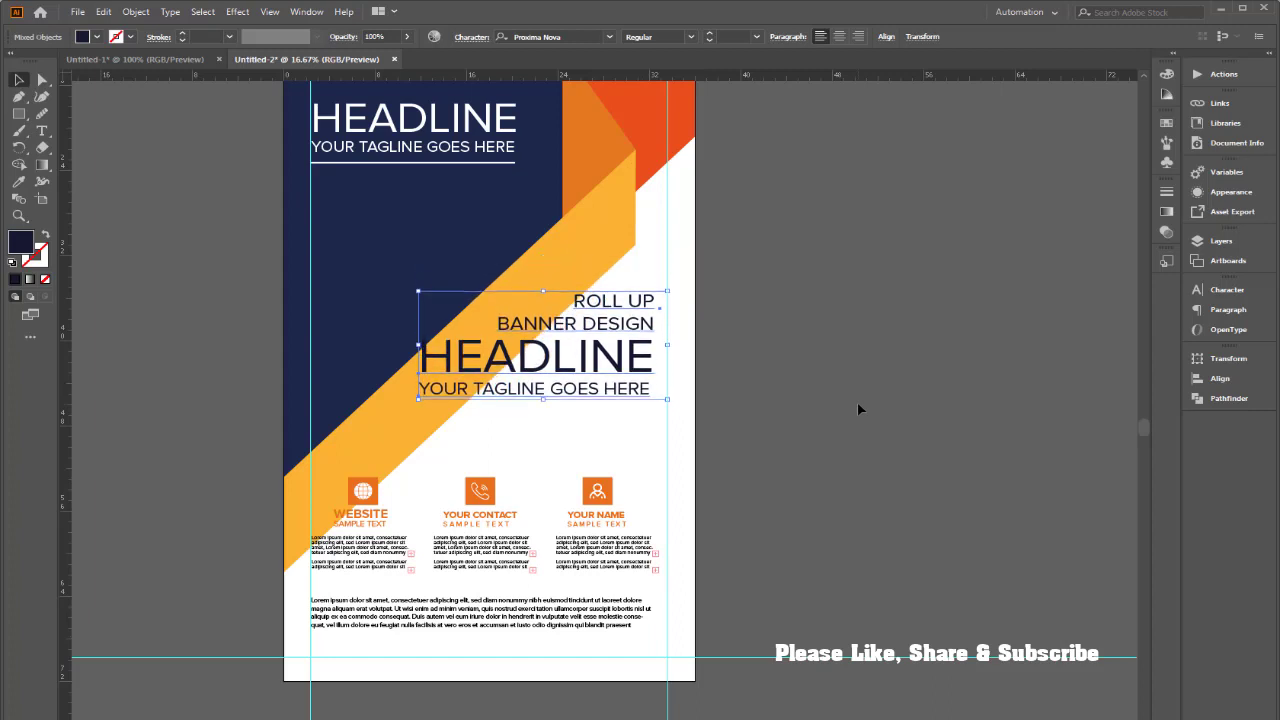
pyautogui.press('Down')
pyautogui.press('Down')
pyautogui.press('Down')
pyautogui.press('Down')
pyautogui.press('Down')
pyautogui.press('Right')
pyautogui.press('Right')
pyautogui.press('Right')
pyautogui.press('Right')
pyautogui.press('Right')
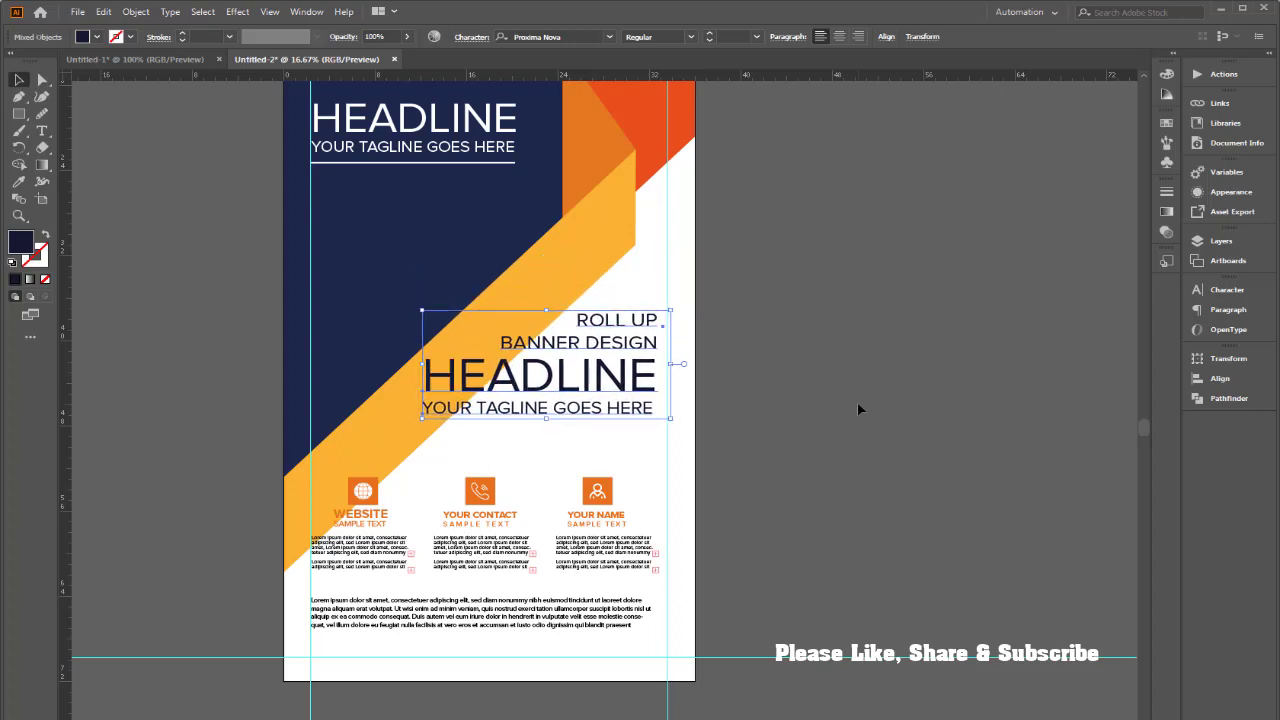
pyautogui.press('Right')
pyautogui.press('Right')
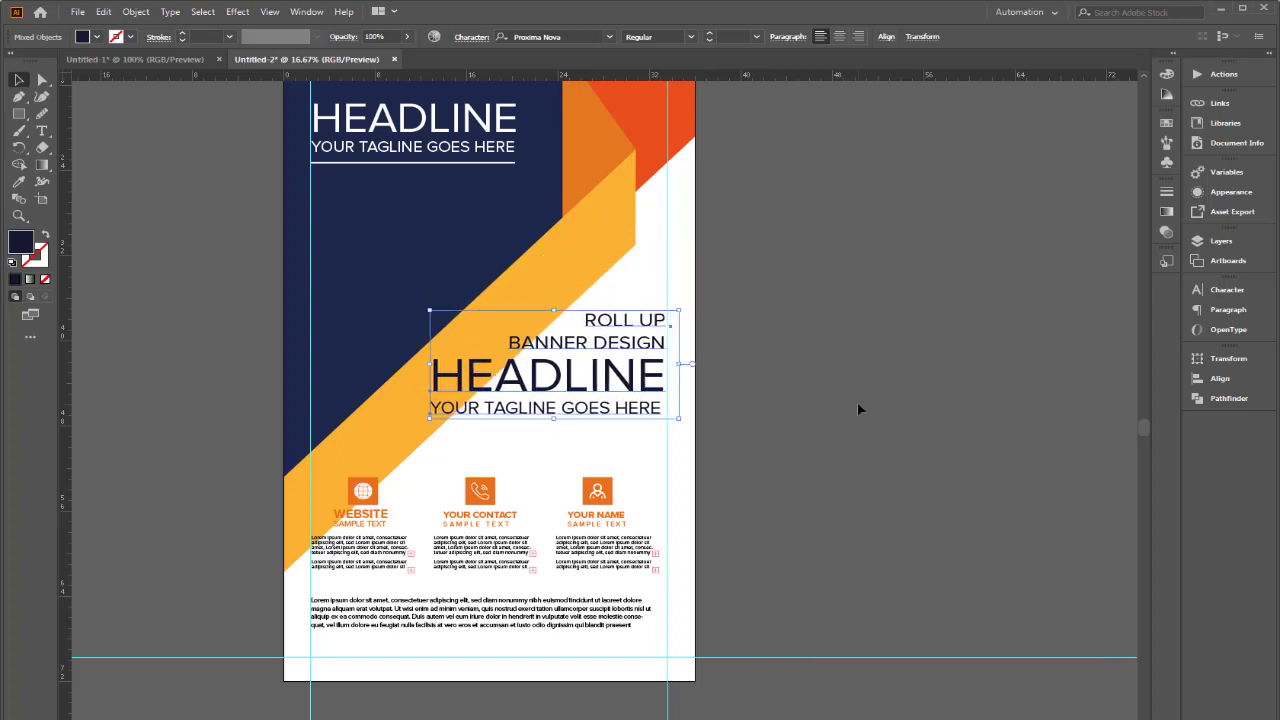
pyautogui.press('Left')
pyautogui.click(858, 403)
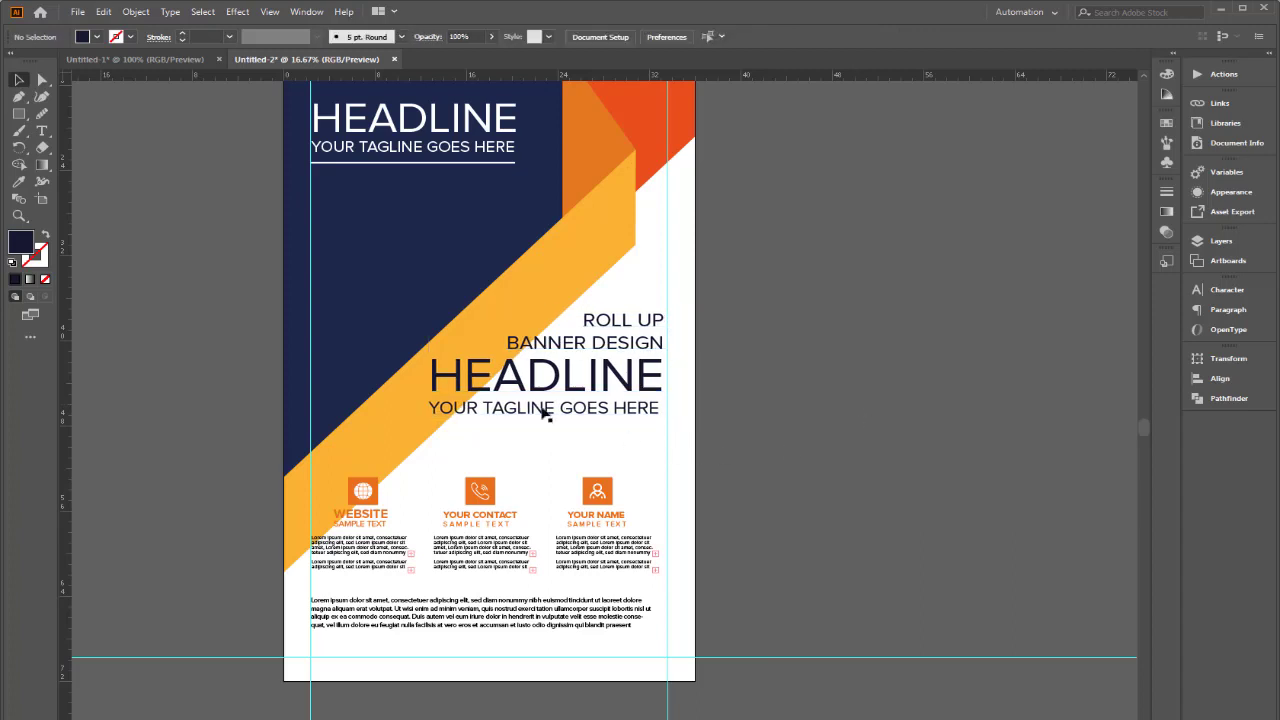
# - Enlarge the white headline, tagline and underline proportionally on the navy area, keeping their left edge on the left margin guide
pyautogui.hotkey('ctrl', '-')
pyautogui.moveTo(511, 409); pyautogui.dragTo(485, 407)
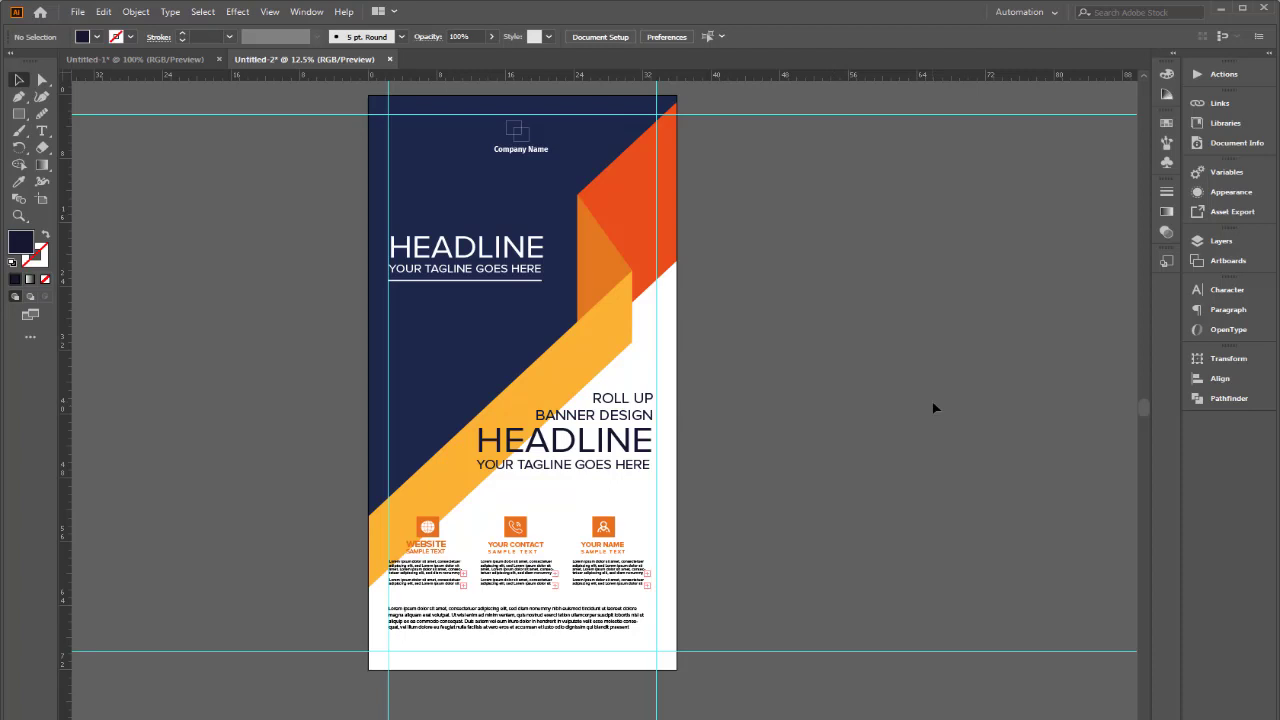
pyautogui.click(514, 264)
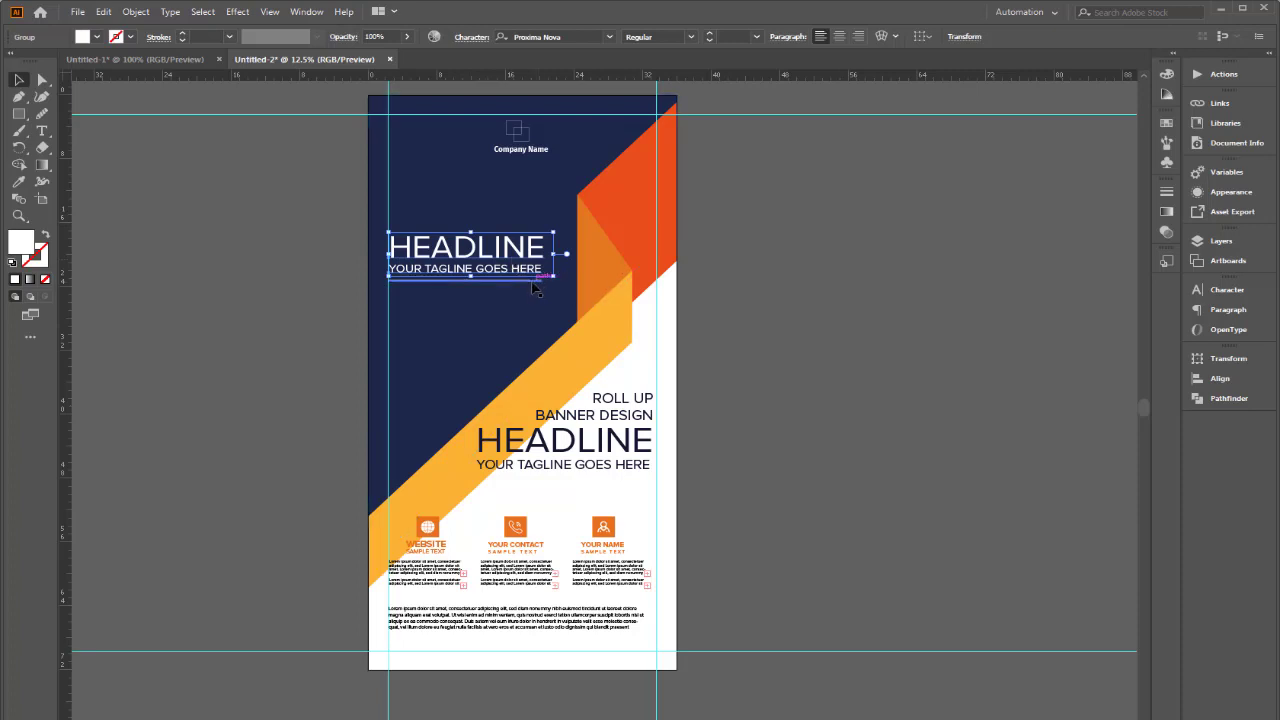
pyautogui.moveTo(549, 287); pyautogui.dragTo(580, 289)
pyautogui.click(844, 386)
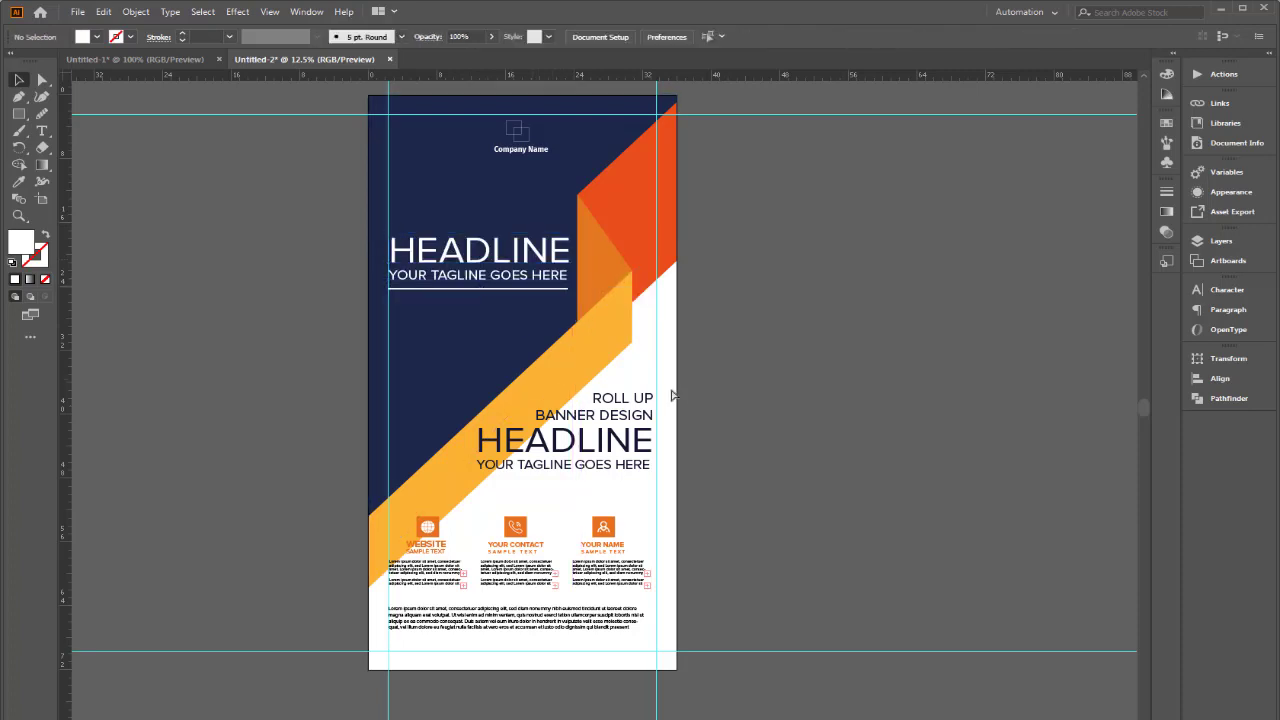
# - Examine the complete banner layout, checking the ribbon, headlines, icons and body text against the margin guides
pyautogui.scroll(-1, 604, 360)
pyautogui.moveTo(587, 355); pyautogui.dragTo(541, 338)
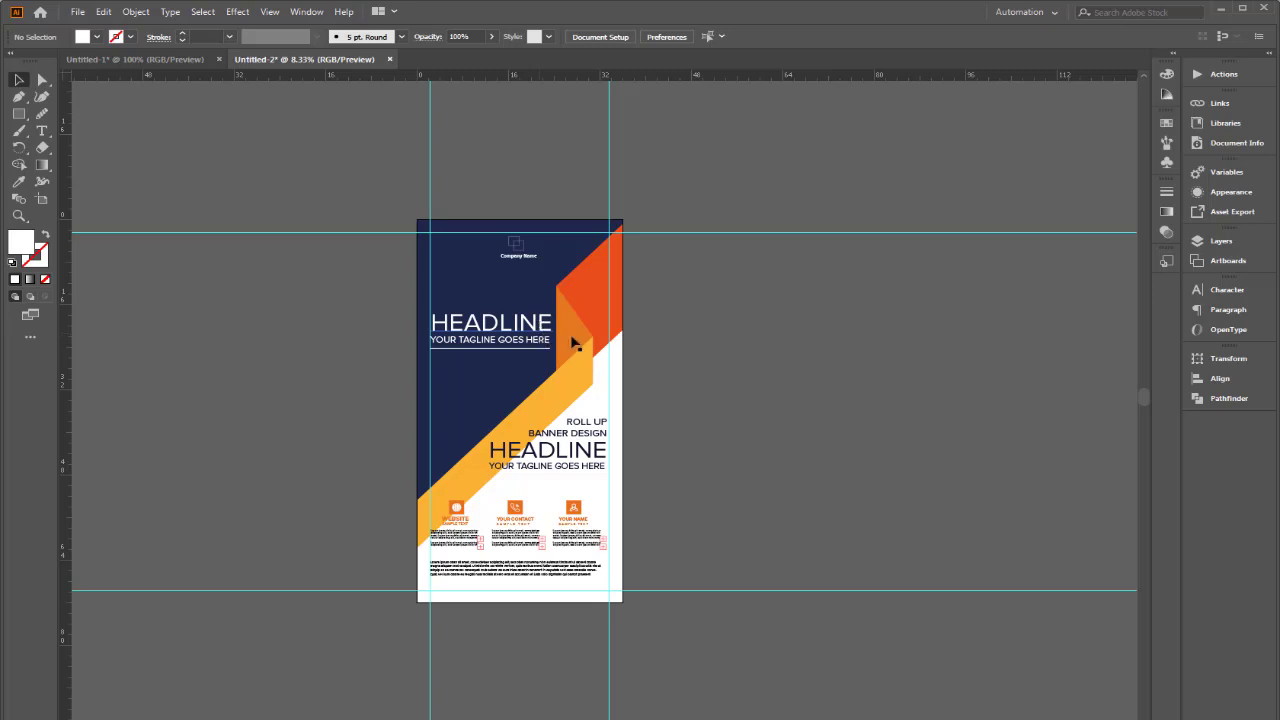
pyautogui.scroll(1, 548, 510)
pyautogui.moveTo(548, 510); pyautogui.dragTo(515, 629)
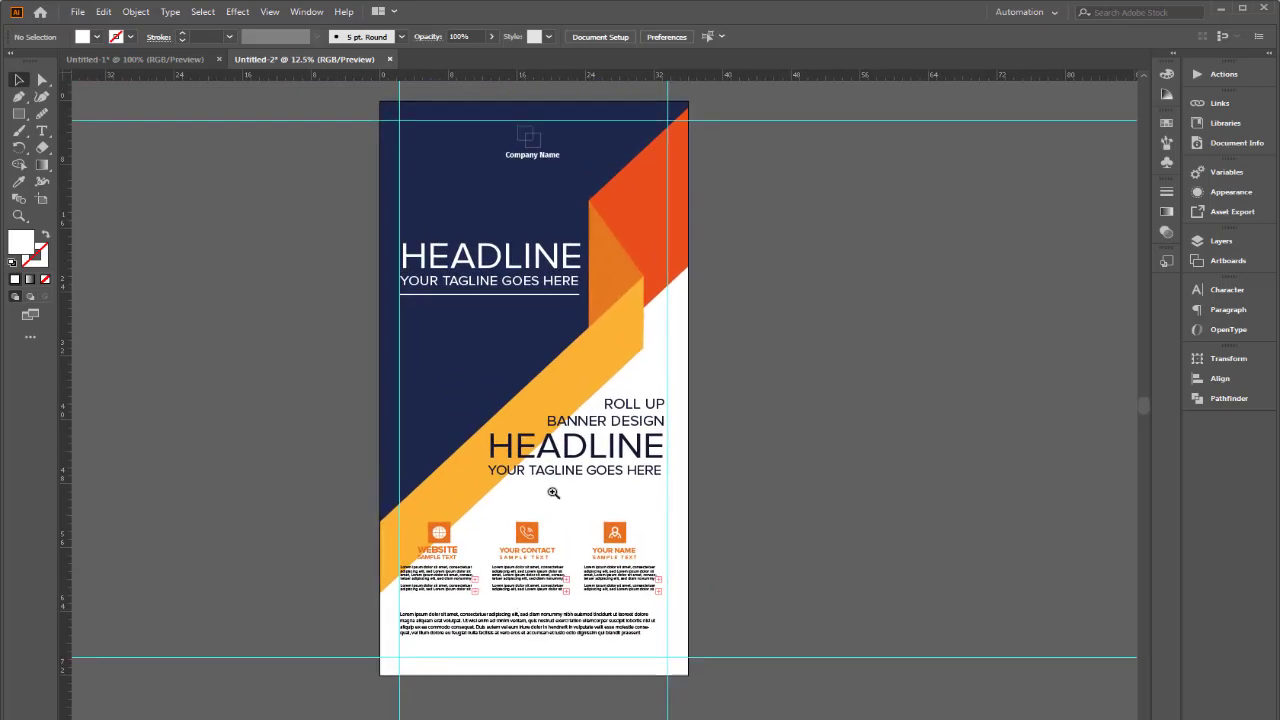
pyautogui.keyDown('ctrl'); pyautogui.keyDown('alt'); pyautogui.click(556, 457); pyautogui.keyUp('alt'); pyautogui.keyUp('ctrl')
pyautogui.moveTo(558, 455); pyautogui.dragTo(487, 539)
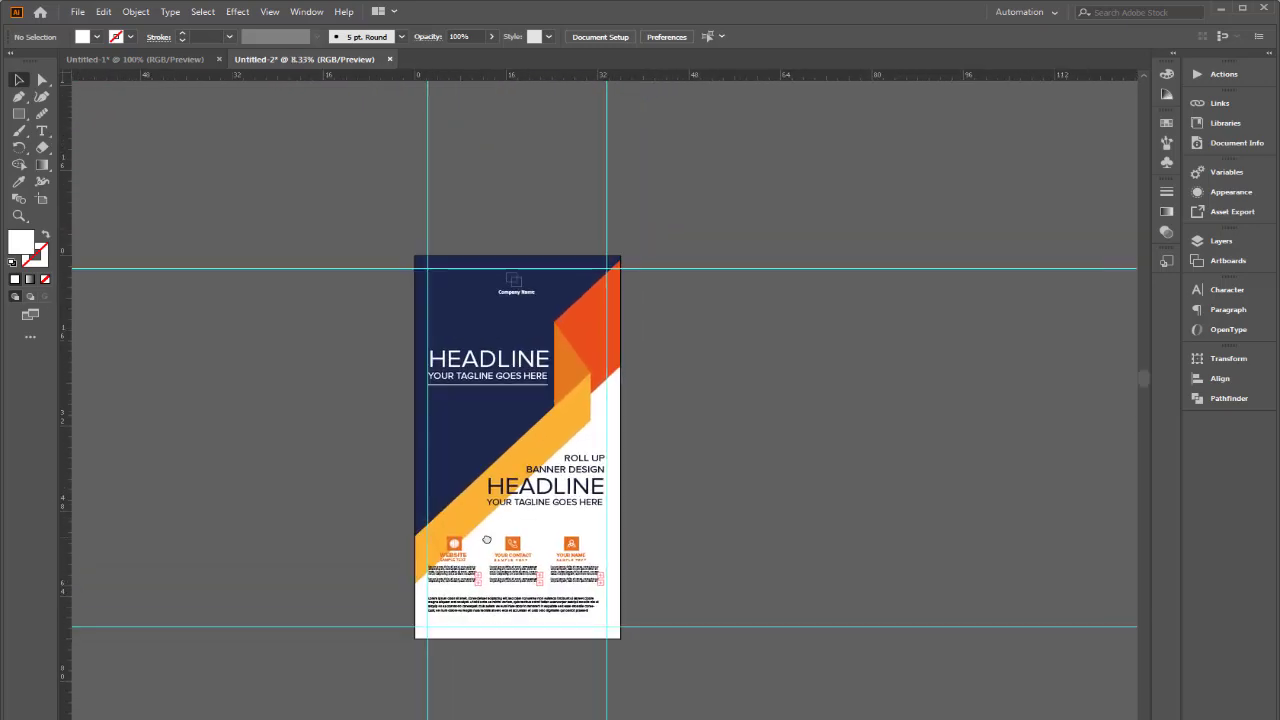
pyautogui.scroll(1, 527, 385)
pyautogui.moveTo(560, 460); pyautogui.dragTo(422, 399)
pyautogui.keyDown('ctrl'); pyautogui.keyDown('alt'); pyautogui.click(515, 376); pyautogui.keyUp('alt'); pyautogui.keyUp('ctrl')
pyautogui.keyDown('ctrl'); pyautogui.click(422, 397); pyautogui.keyUp('ctrl')
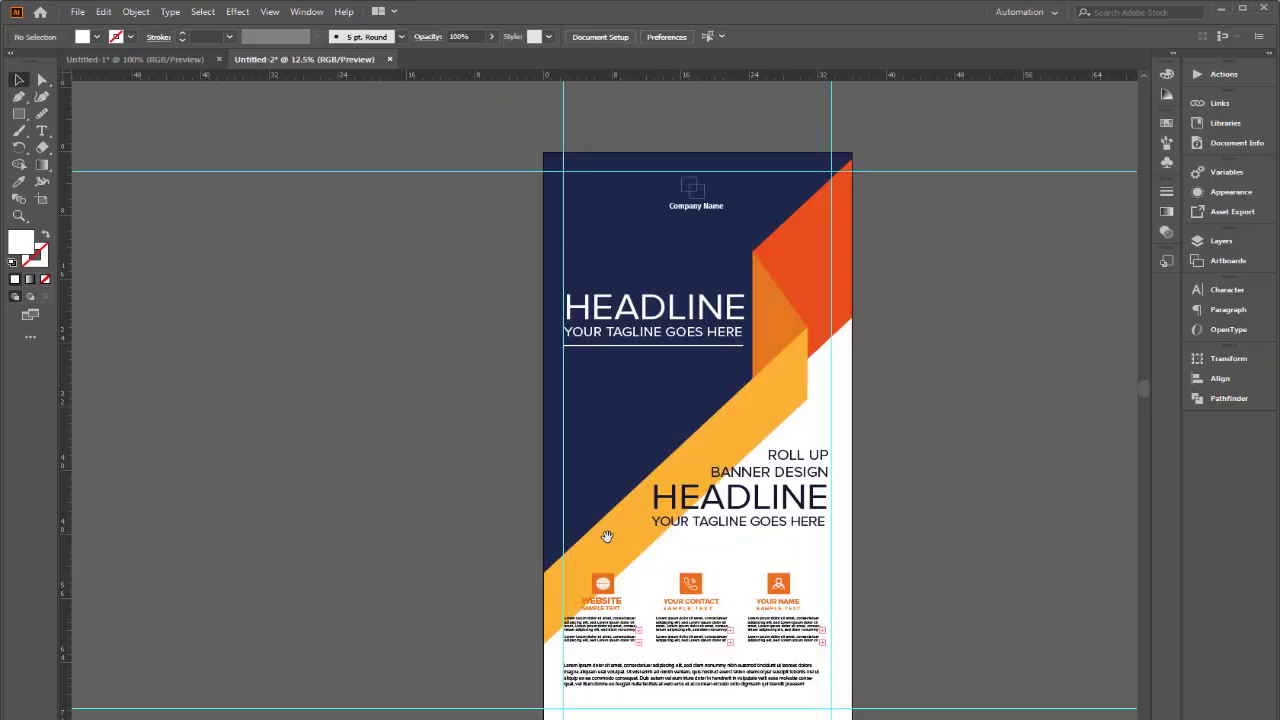
pyautogui.moveTo(606, 535); pyautogui.dragTo(443, 495)
pyautogui.keyDown('ctrl'); pyautogui.keyDown('alt'); pyautogui.click(573, 435); pyautogui.keyUp('alt'); pyautogui.keyUp('ctrl')
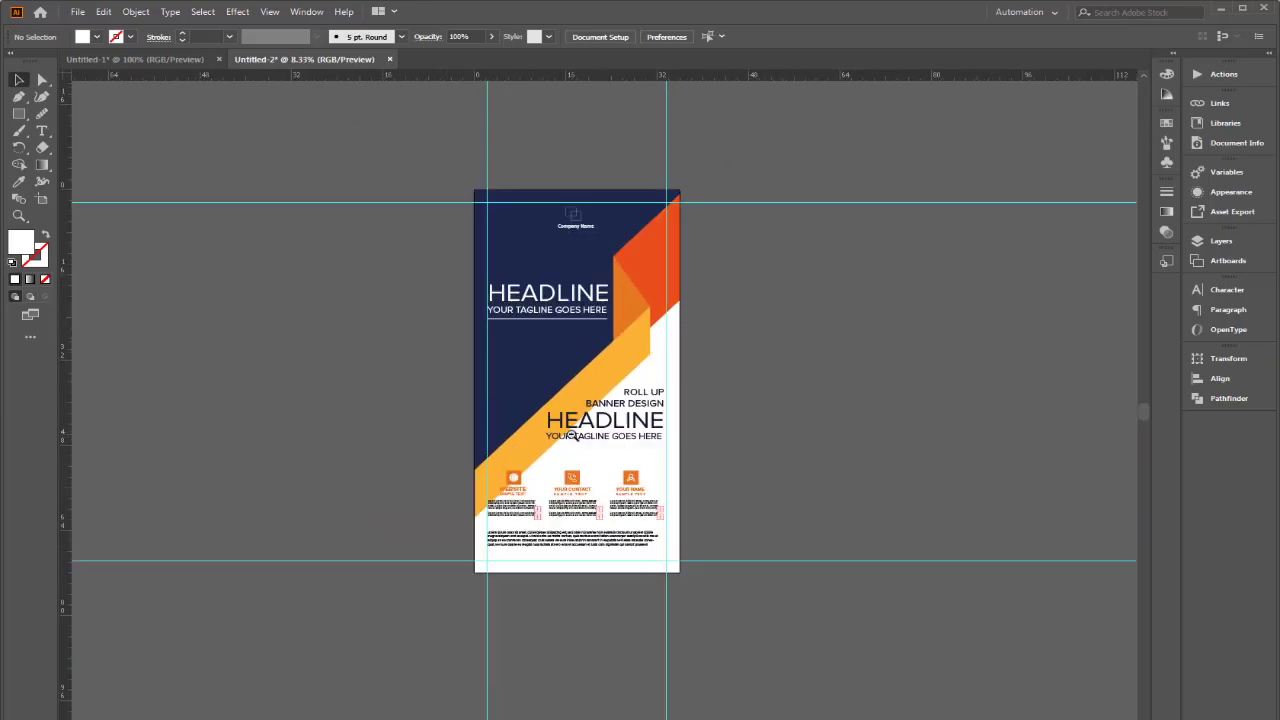
pyautogui.moveTo(574, 438); pyautogui.dragTo(448, 540)
pyautogui.keyDown('ctrl'); pyautogui.click(494, 487); pyautogui.keyUp('ctrl')
pyautogui.moveTo(480, 390); pyautogui.dragTo(477, 420)
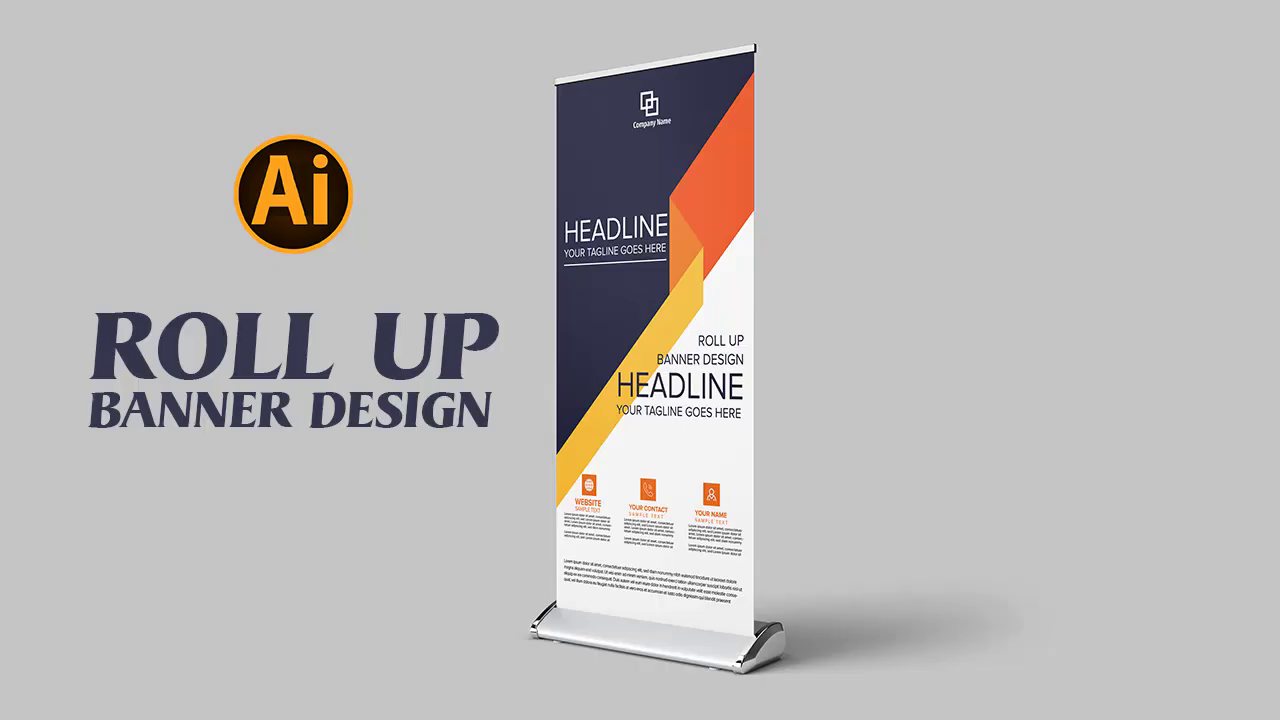